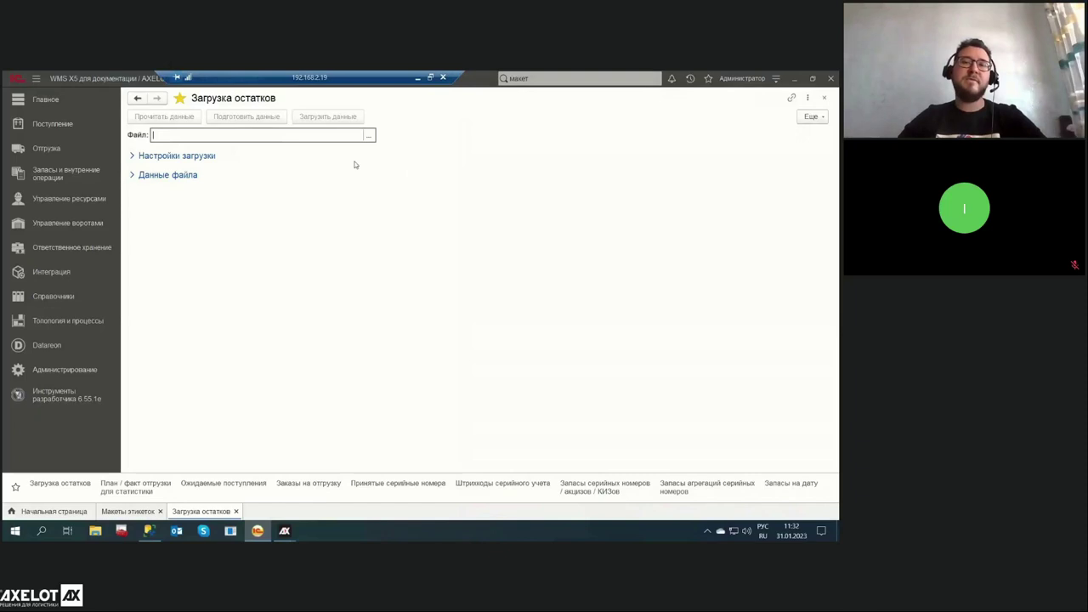
# Open the sample XLS file for the stock balance import, look over its columns, and close it
pyautogui.click(814, 117)
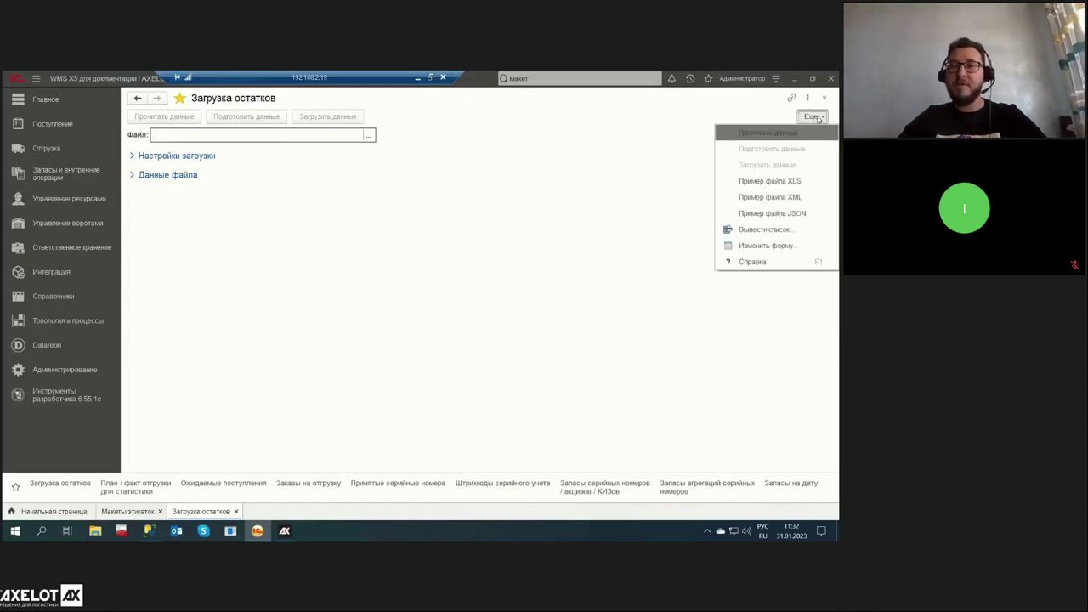
pyautogui.click(789, 181)
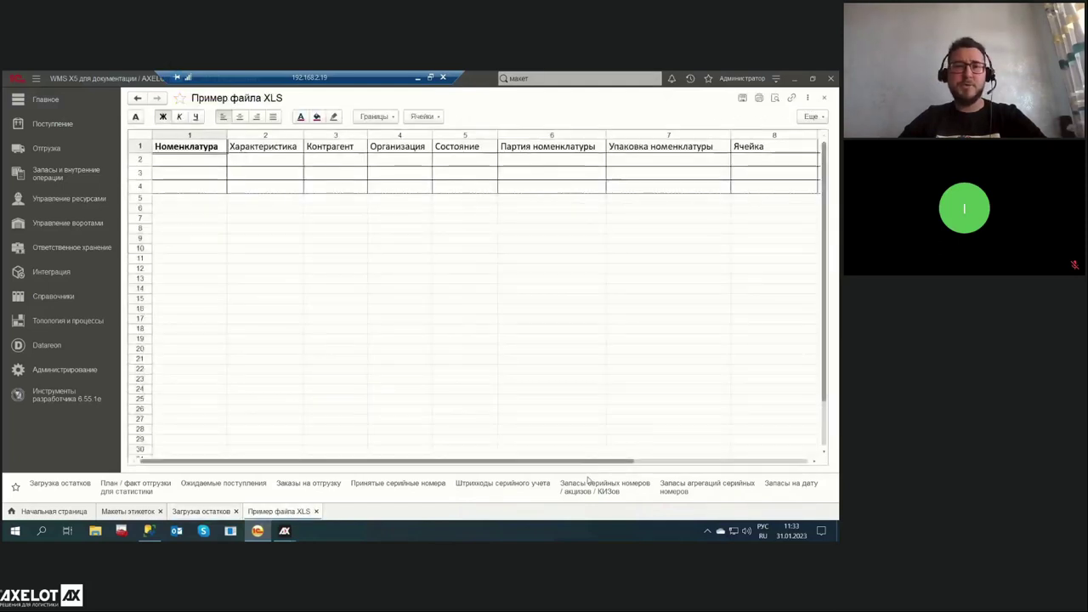
pyautogui.click(742, 461)
pyautogui.moveTo(768, 461); pyautogui.dragTo(443, 455)
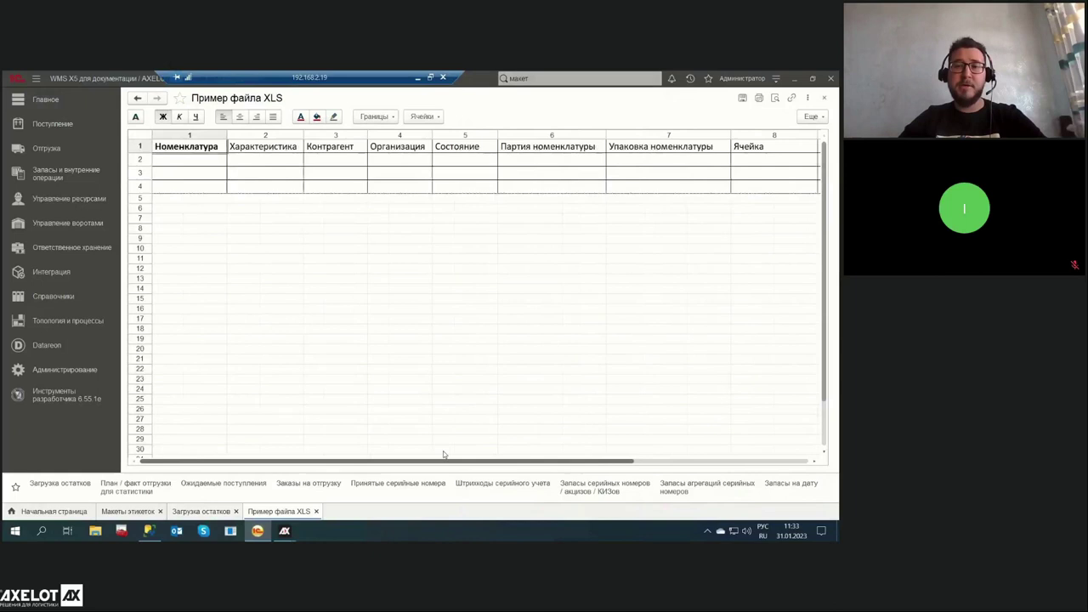
pyautogui.click(822, 101)
# View the sample XML and JSON files for the stock balance import, closing each one
pyautogui.click(811, 116)
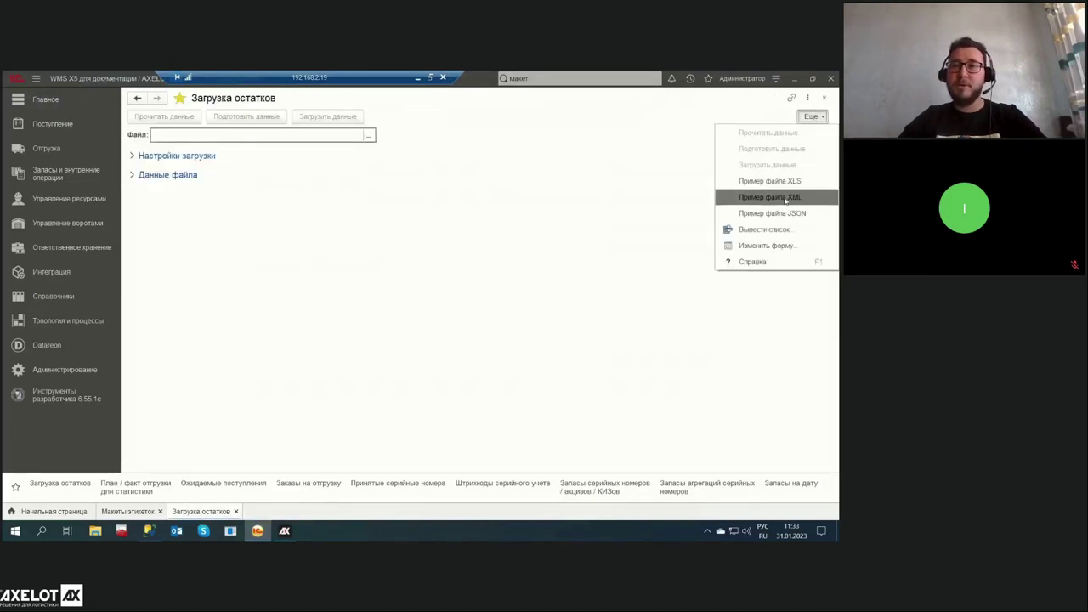
pyautogui.click(785, 200)
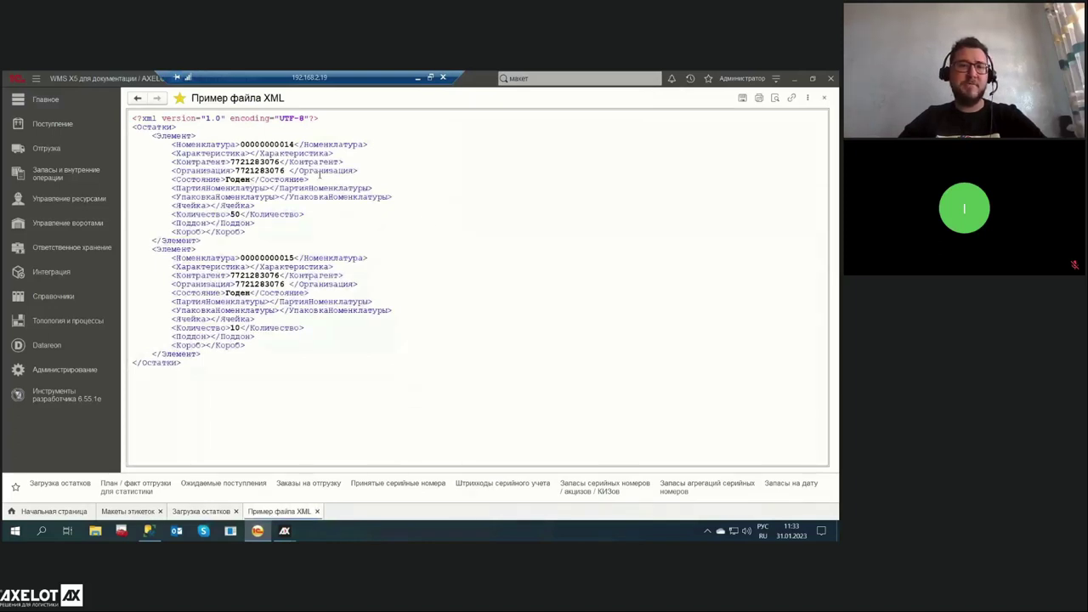
pyautogui.click(823, 98)
pyautogui.click(812, 116)
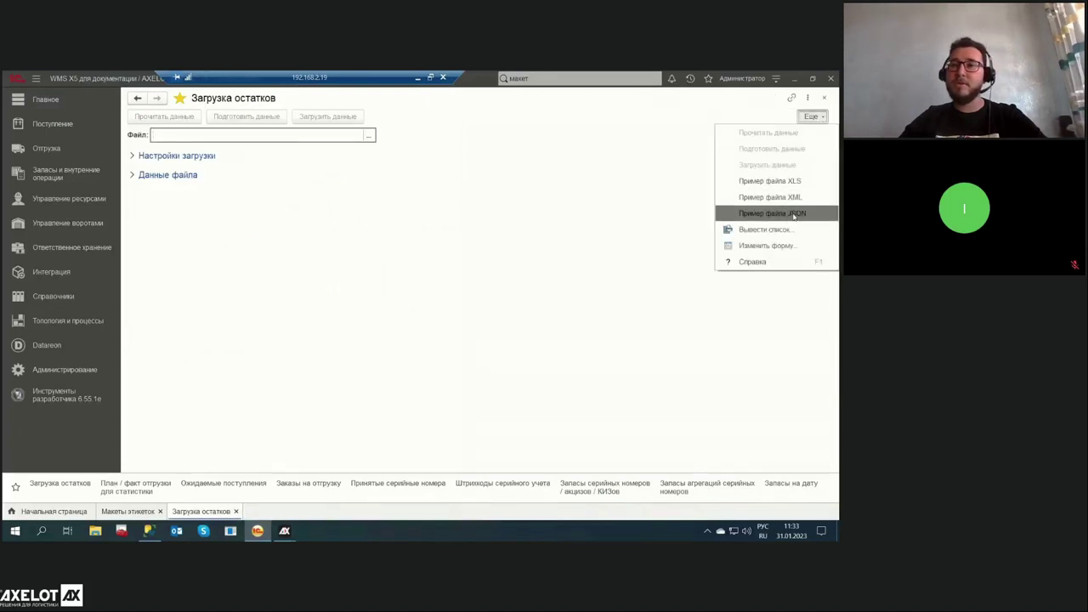
pyautogui.click(793, 214)
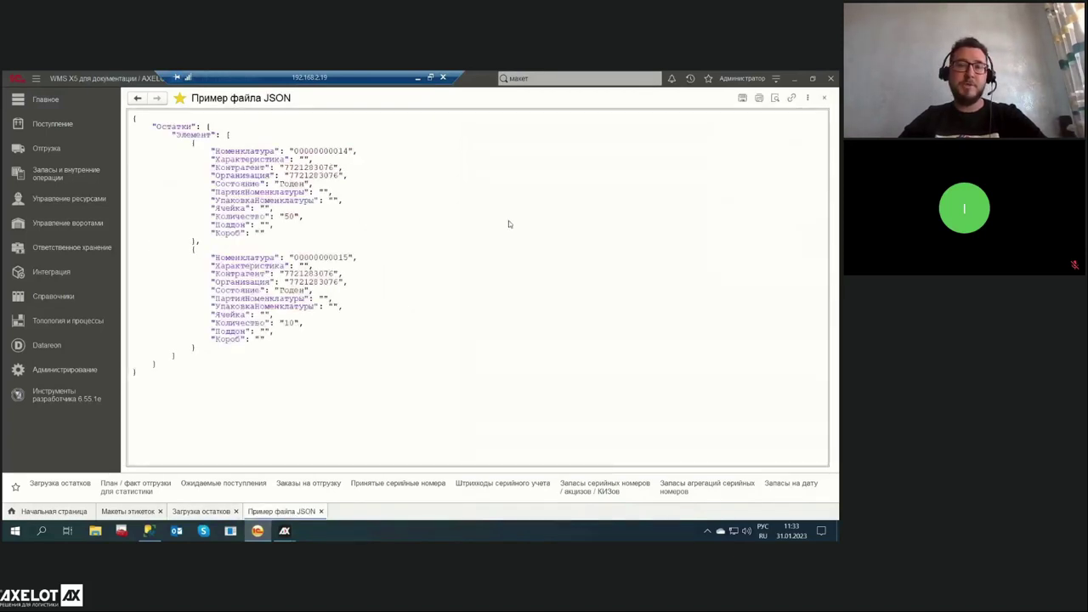
pyautogui.click(824, 98)
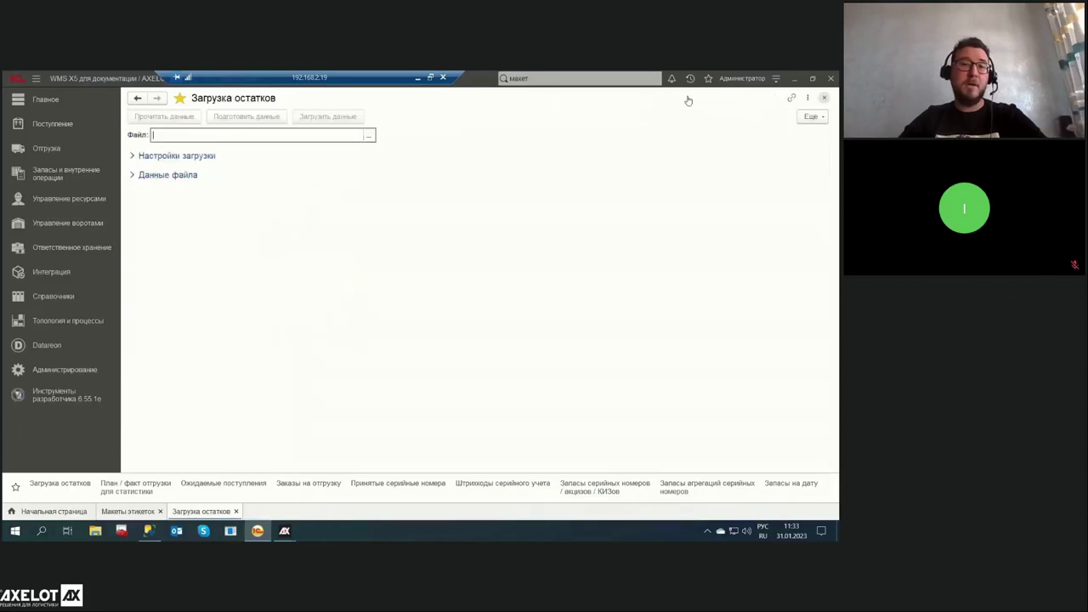
# Choose the stock balance file under the "0_Задачи по X5" folder as the import source
pyautogui.click(370, 136)
pyautogui.click(221, 164)
pyautogui.doubleClick(221, 163)
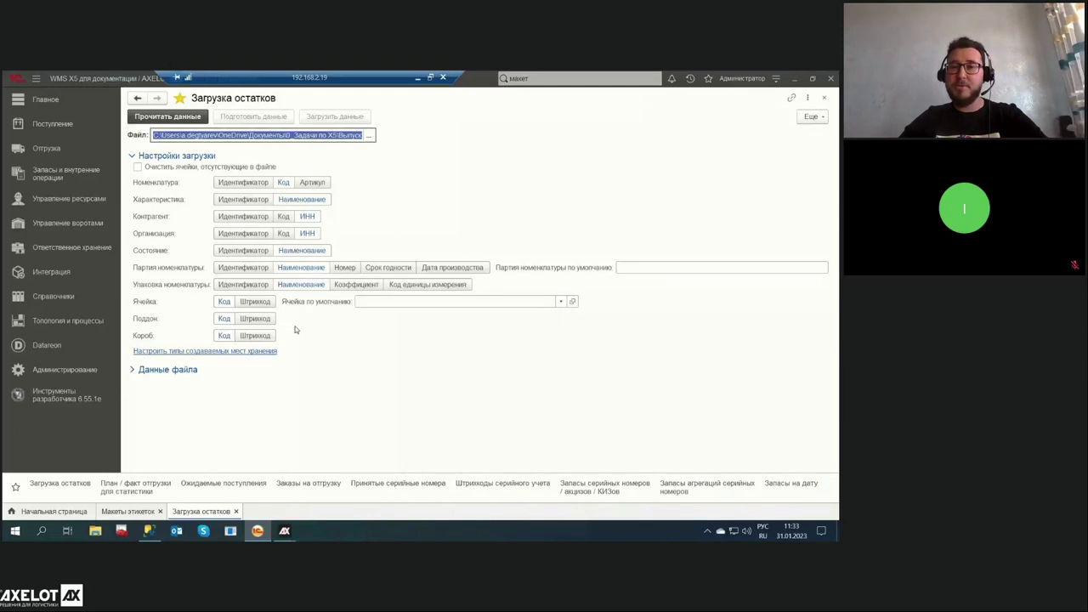
# Set the types of created storage places: the undefined box type ("Короб неопределенно…") for Короб and EUR for Поддон
pyautogui.click(224, 351)
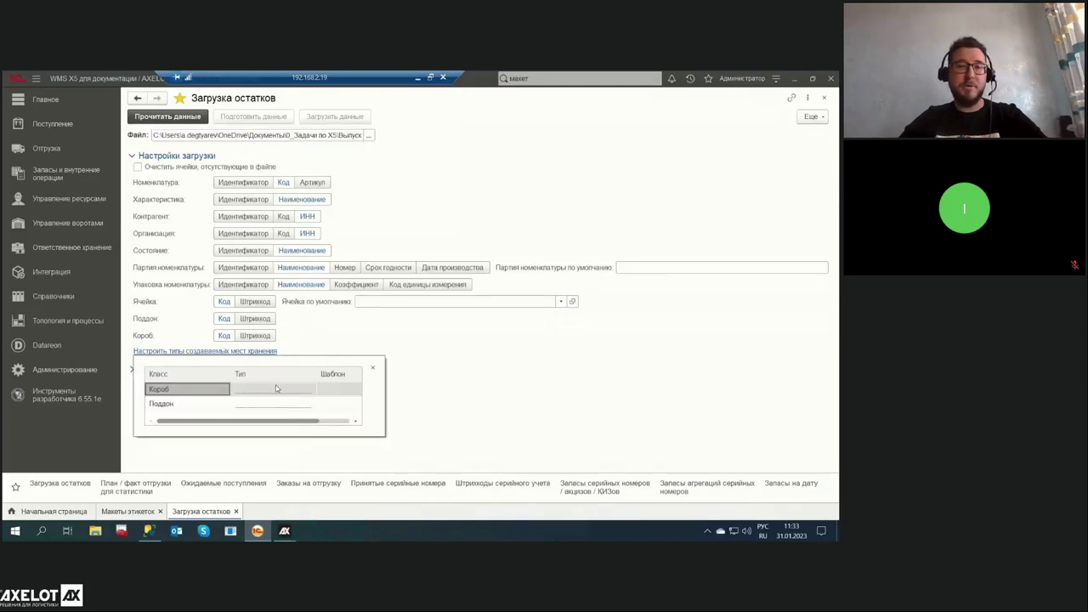
pyautogui.click(275, 390)
pyautogui.click(279, 406)
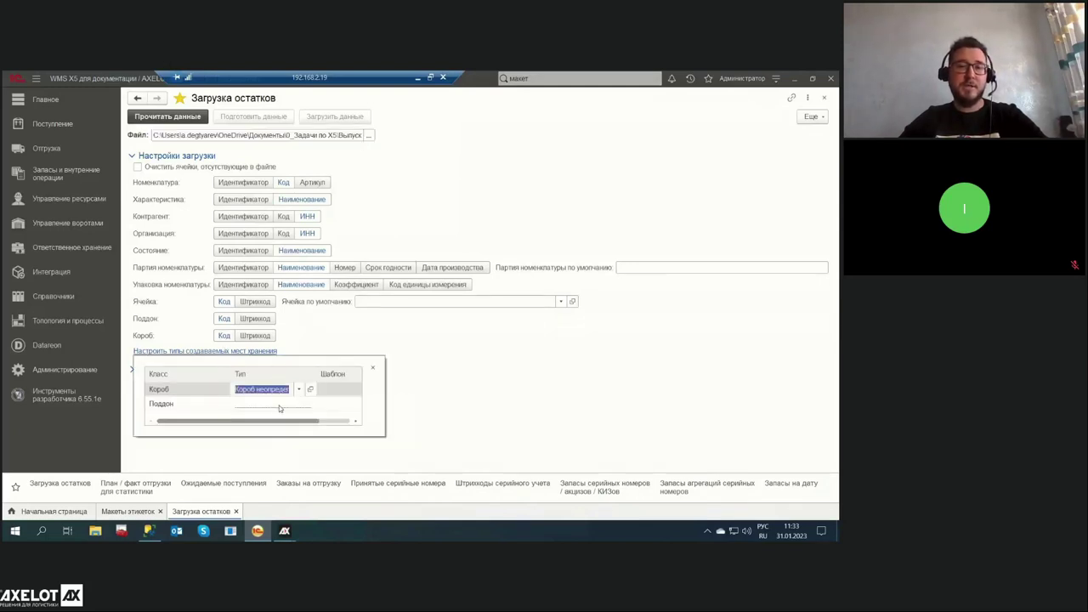
pyautogui.click(280, 404)
pyautogui.click(280, 404)
pyautogui.click(280, 422)
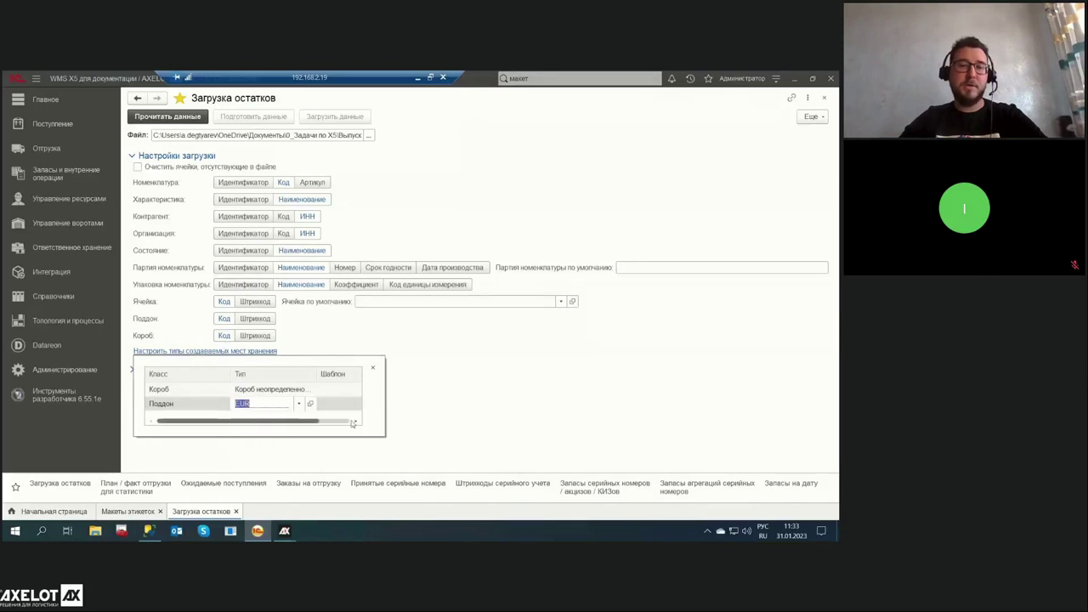
pyautogui.click(372, 368)
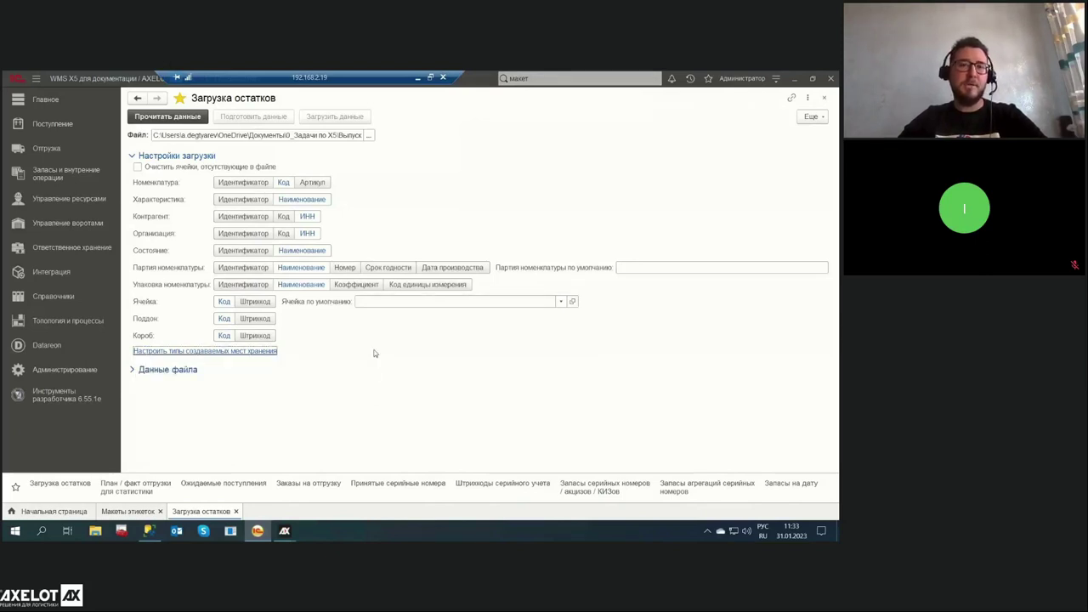
# Read the chosen file's data, mark all its rows for loading, and prepare the data
pyautogui.click(186, 373)
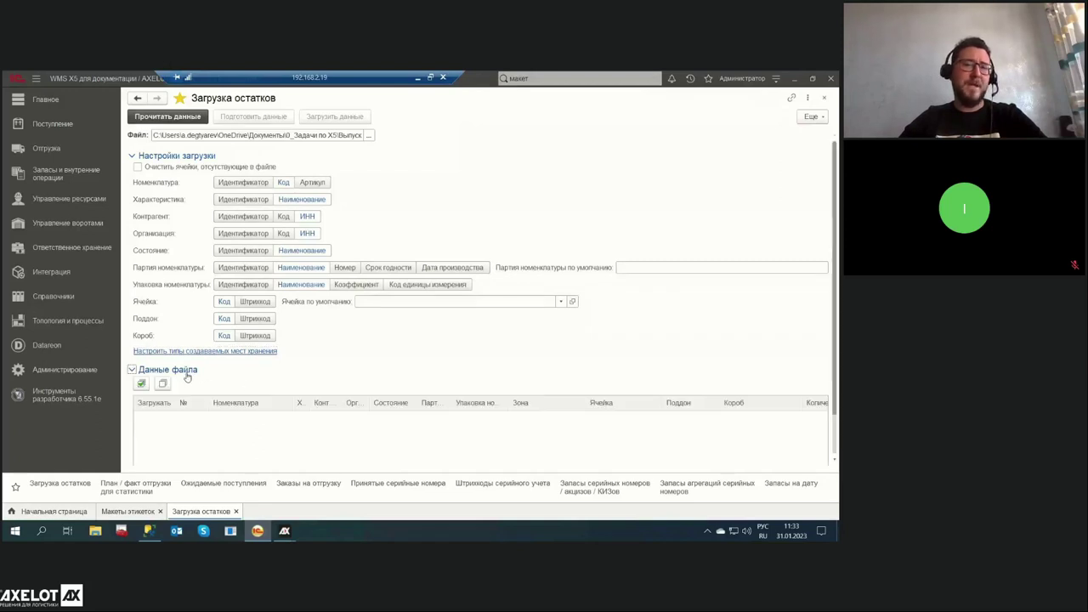
pyautogui.click(193, 119)
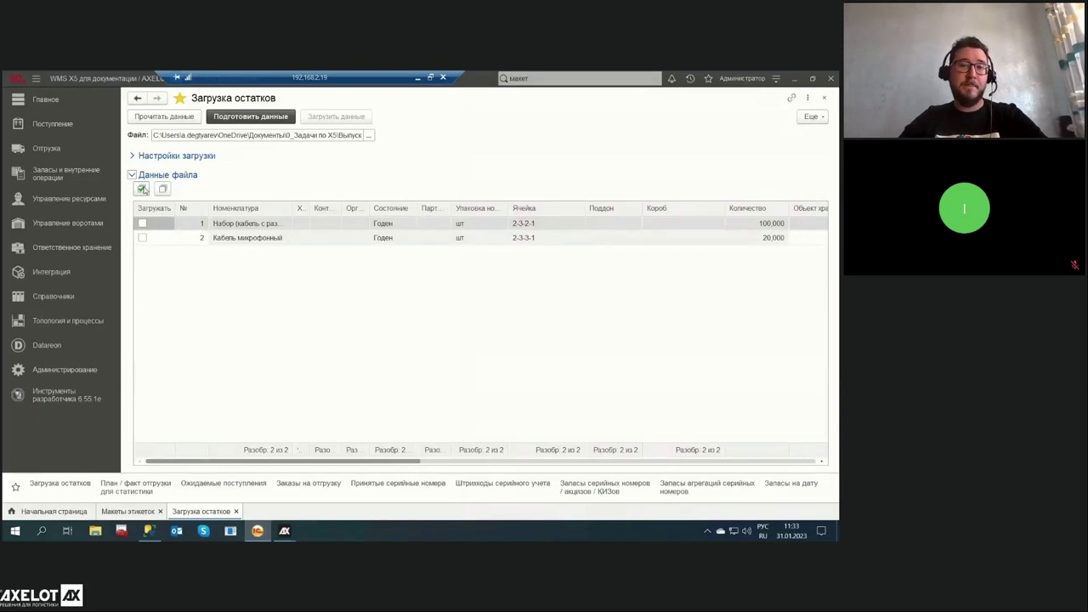
pyautogui.moveTo(416, 463); pyautogui.dragTo(270, 440)
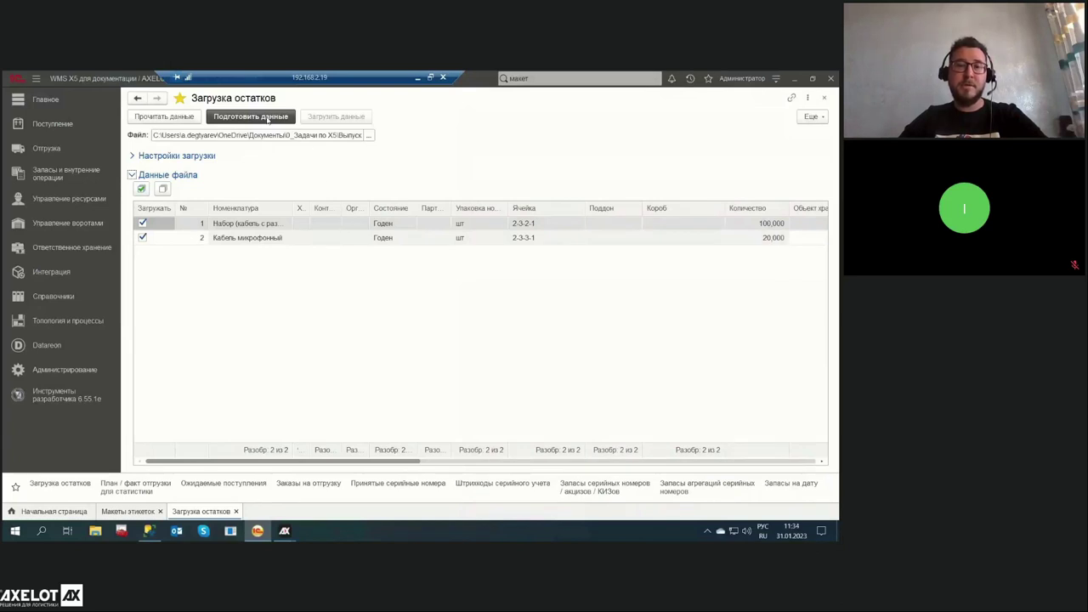
pyautogui.click(268, 119)
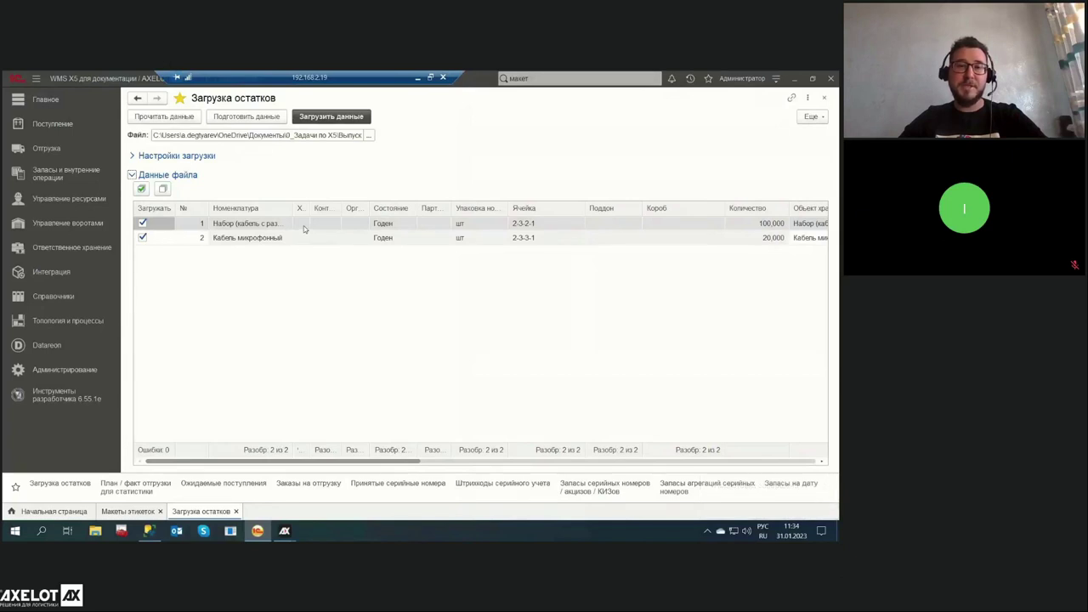
# Widen the Характеристика, Номенклатура and Контрагент columns in the file data table
pyautogui.moveTo(310, 213); pyautogui.dragTo(363, 214)
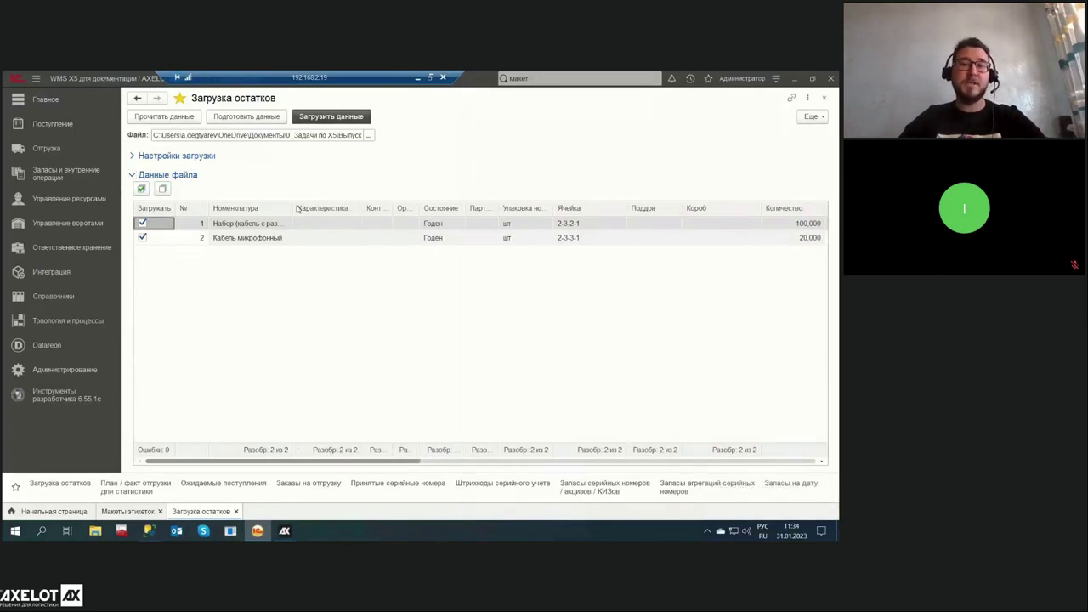
pyautogui.moveTo(291, 205); pyautogui.dragTo(322, 205)
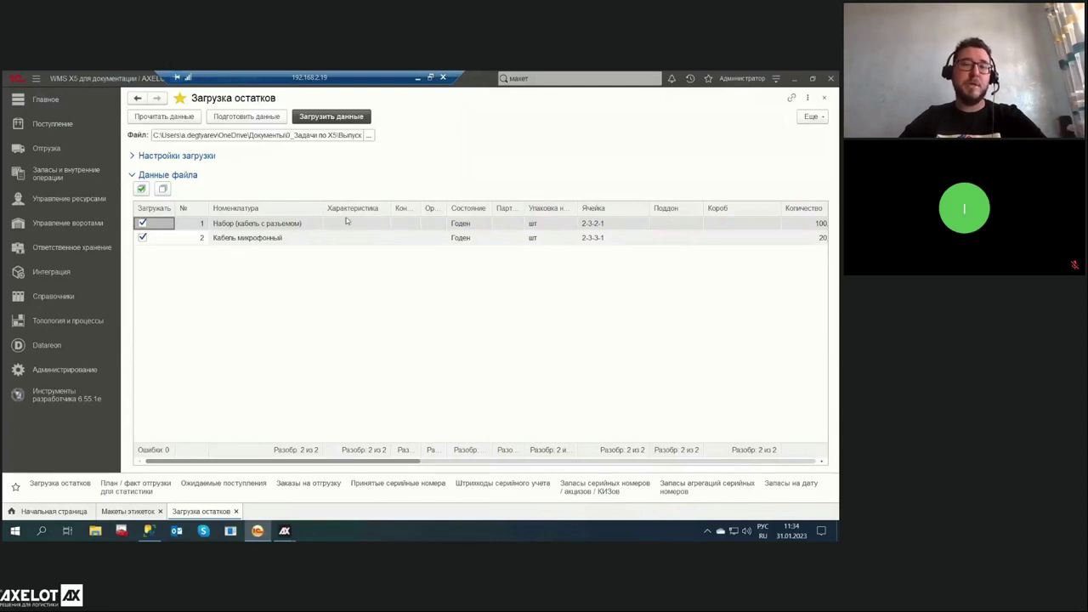
pyautogui.click(348, 222)
pyautogui.moveTo(420, 211); pyautogui.dragTo(441, 210)
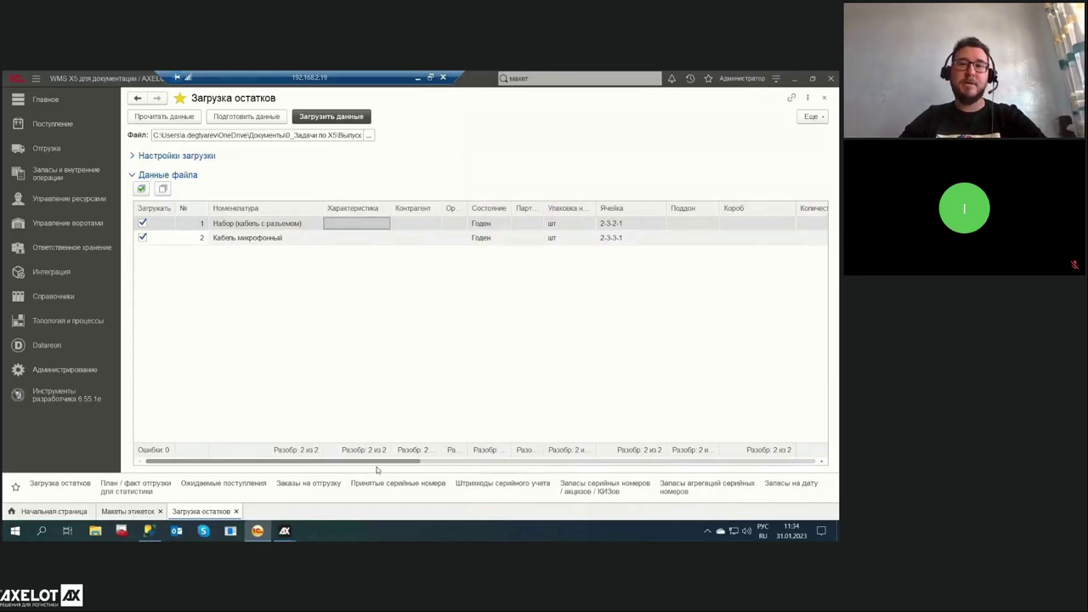
# Check the remaining columns of the prepared rows and load the stock balances into the system
pyautogui.moveTo(377, 462); pyautogui.dragTo(502, 453)
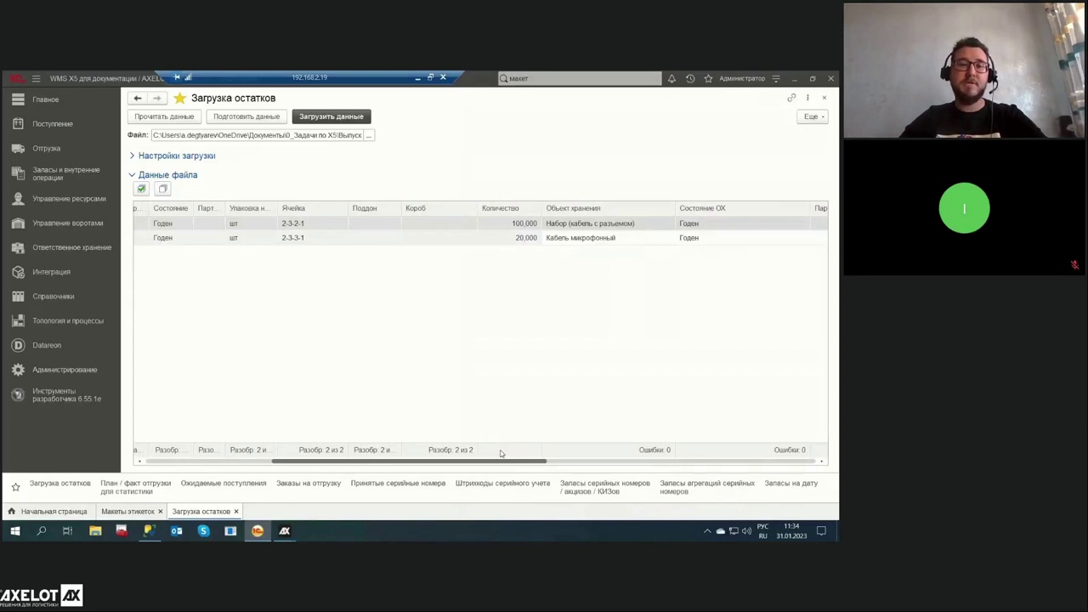
pyautogui.moveTo(501, 453); pyautogui.dragTo(313, 460)
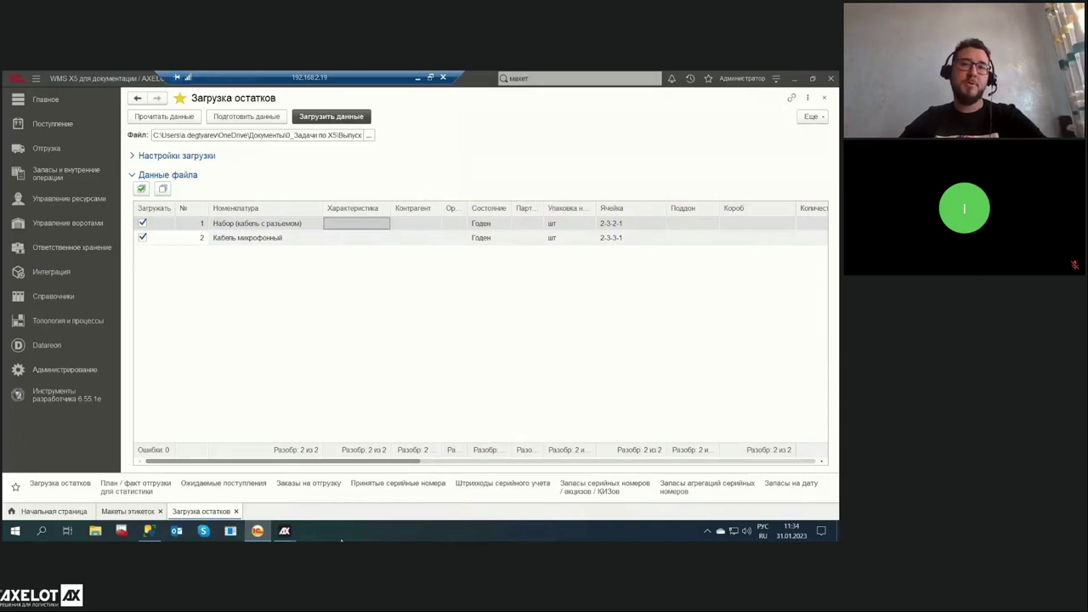
pyautogui.moveTo(343, 461); pyautogui.dragTo(343, 315)
pyautogui.click(360, 120)
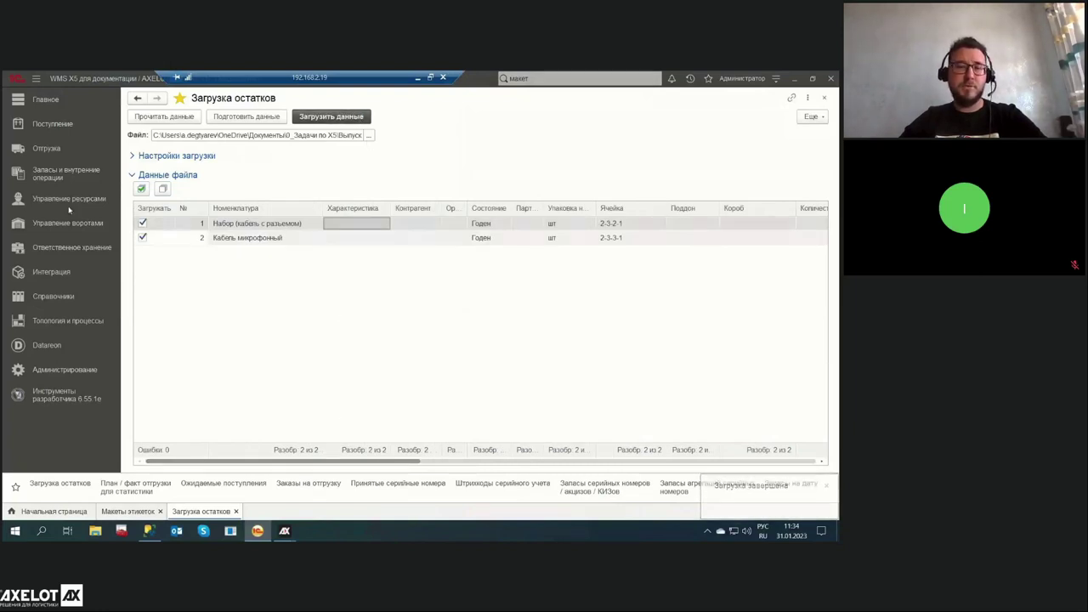
# Among the recount tasks, inspect the newest Ввод остатков task for cell 2-3-2-1, and close the task and the list
pyautogui.click(48, 175)
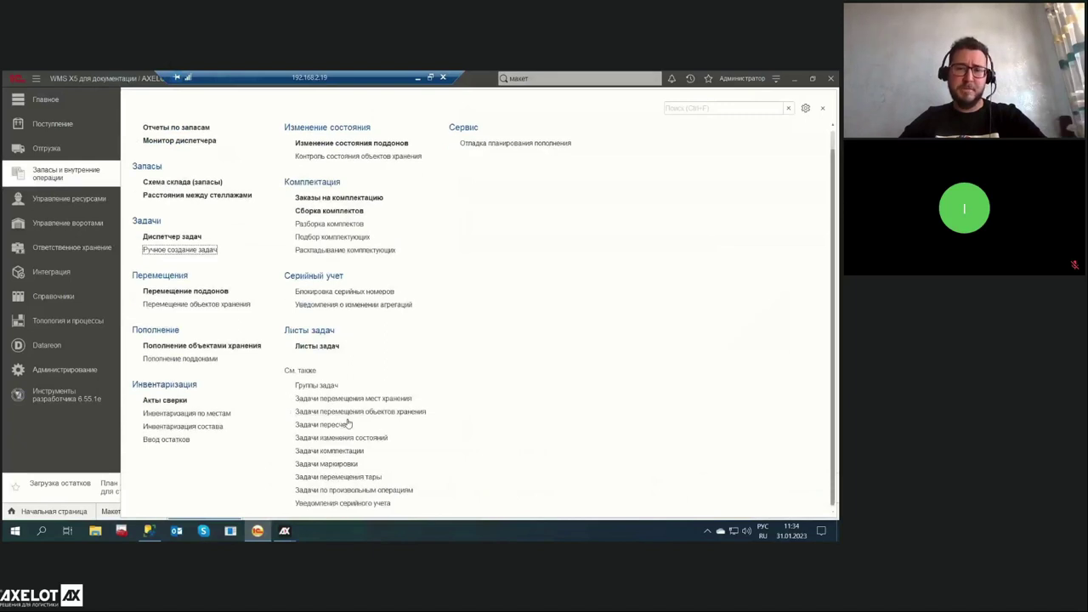
pyautogui.click(324, 424)
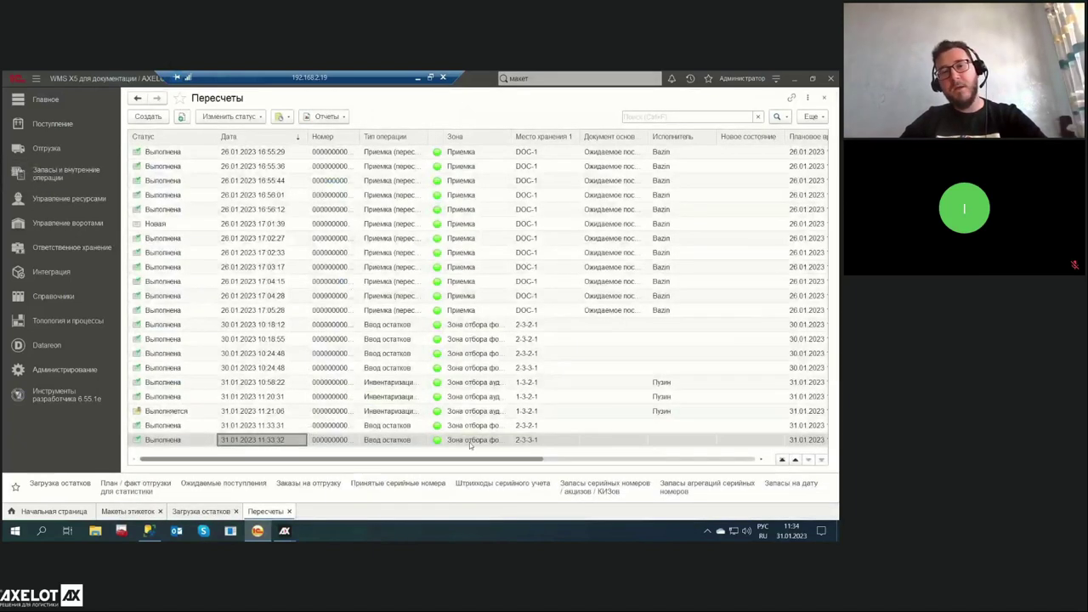
pyautogui.doubleClick(382, 427)
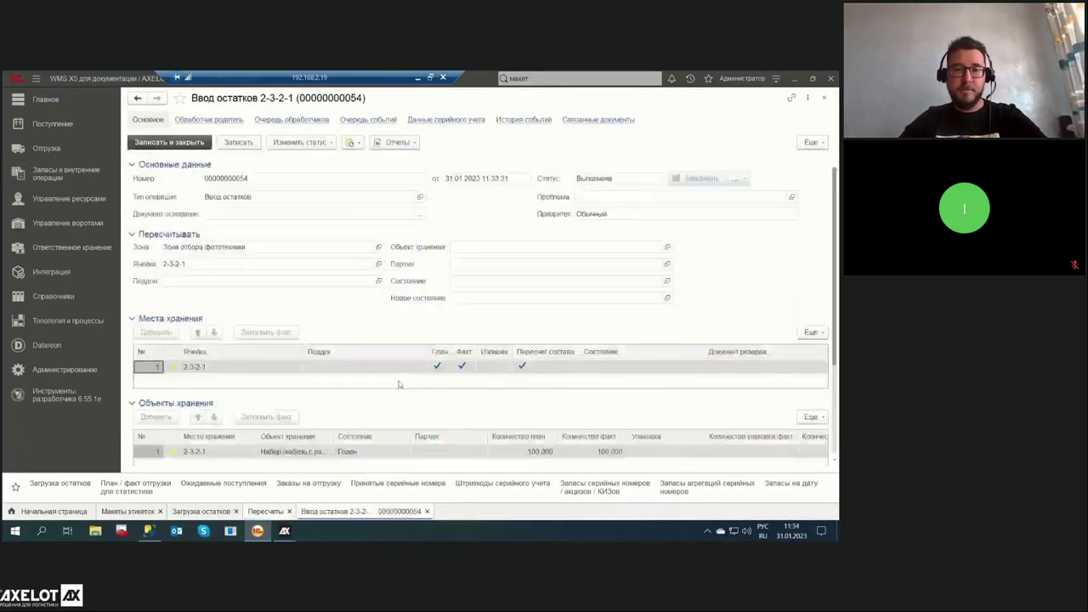
pyautogui.scroll(-4, 406, 298)
pyautogui.moveTo(379, 360); pyautogui.dragTo(643, 368)
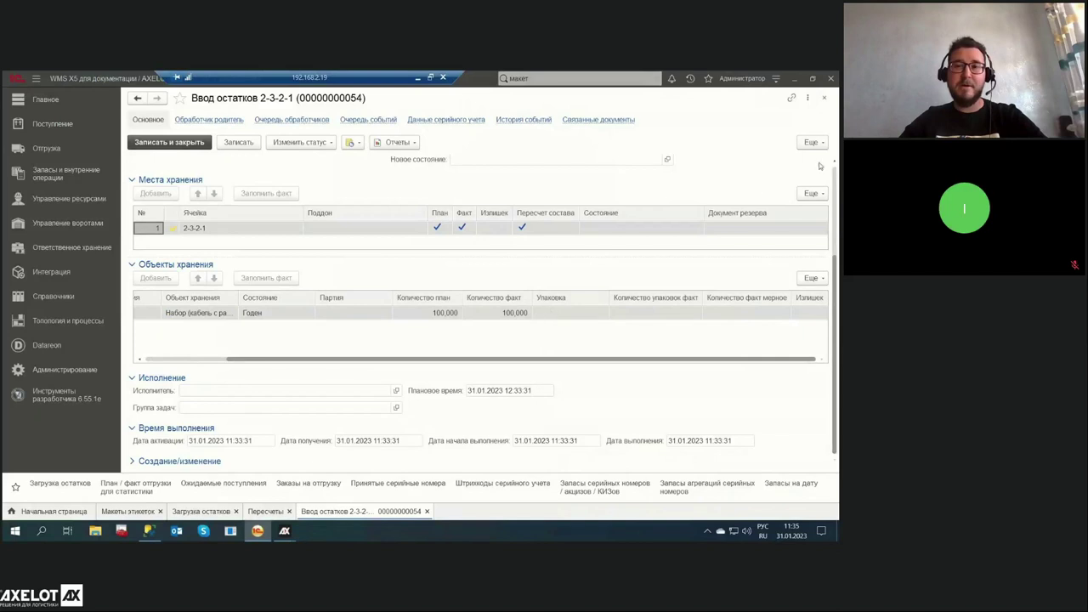
pyautogui.click(823, 97)
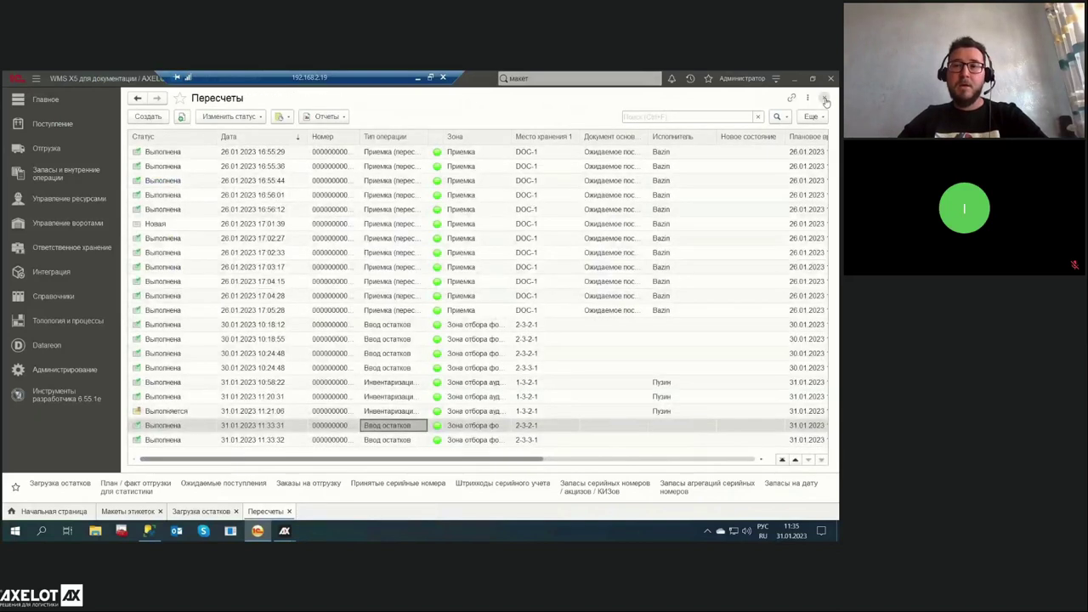
pyautogui.click(825, 99)
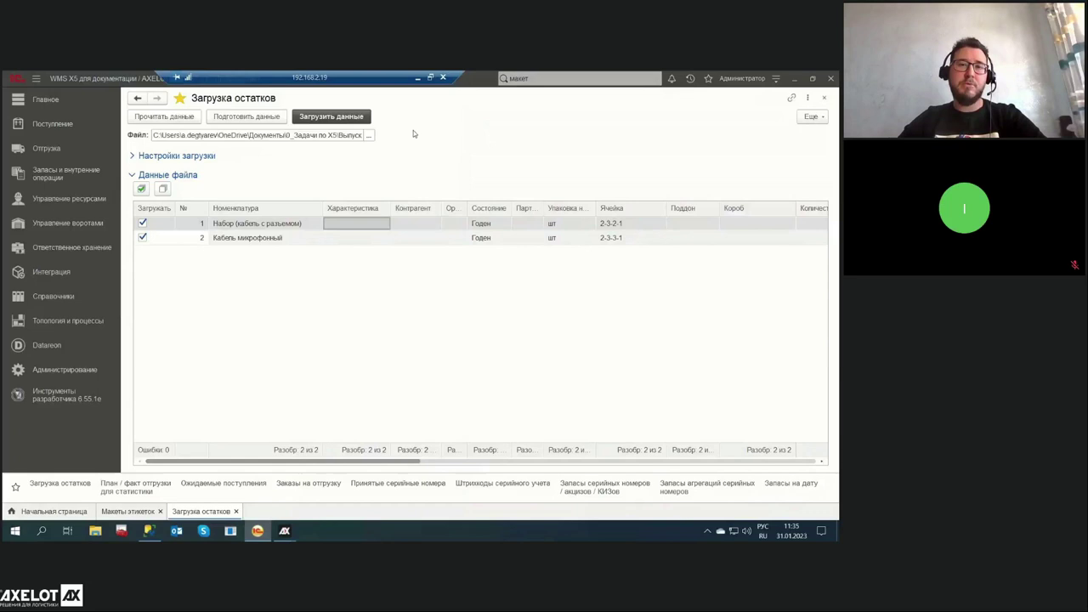
# Close the Загрузка остатков form and the Макеты этикеток list to return to the start page
pyautogui.click(825, 98)
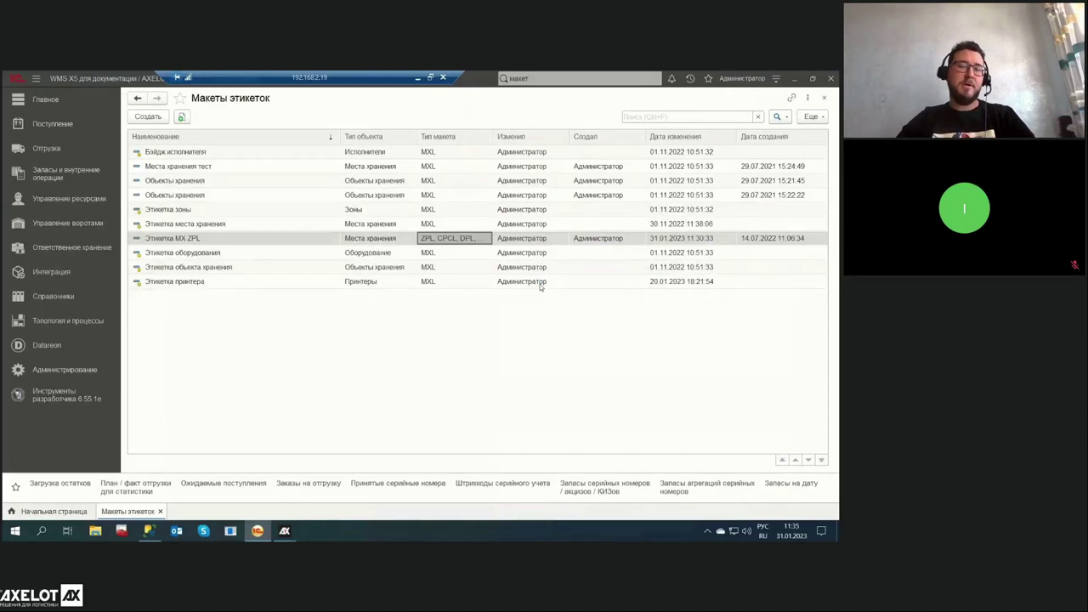
pyautogui.moveTo(339, 136); pyautogui.dragTo(281, 137)
pyautogui.click(823, 98)
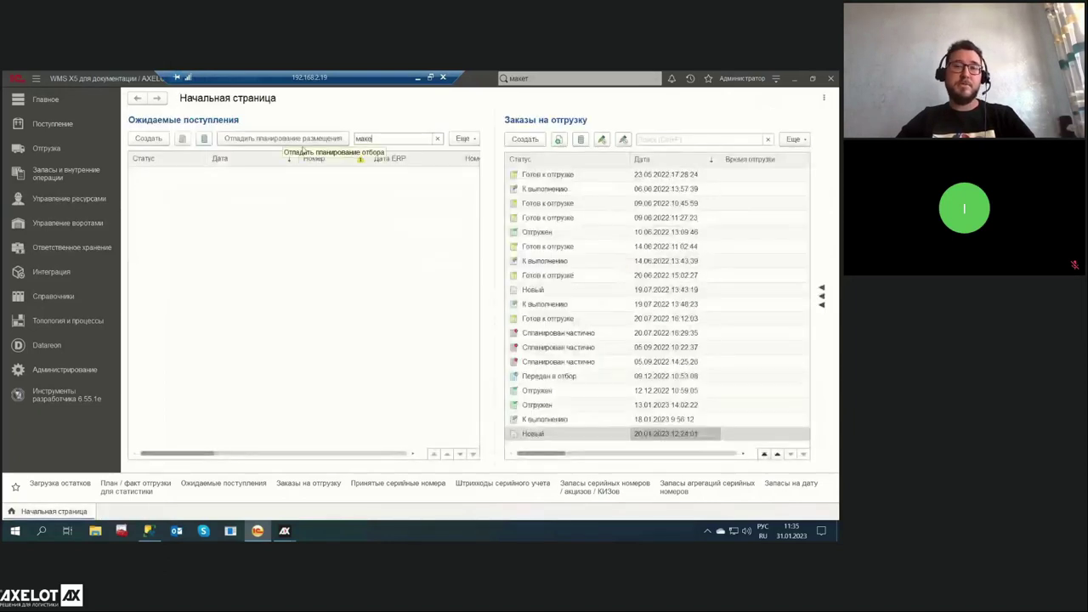
# Search globally for "загру", open Загрузка остатков from the results, and close it
pyautogui.click(612, 78)
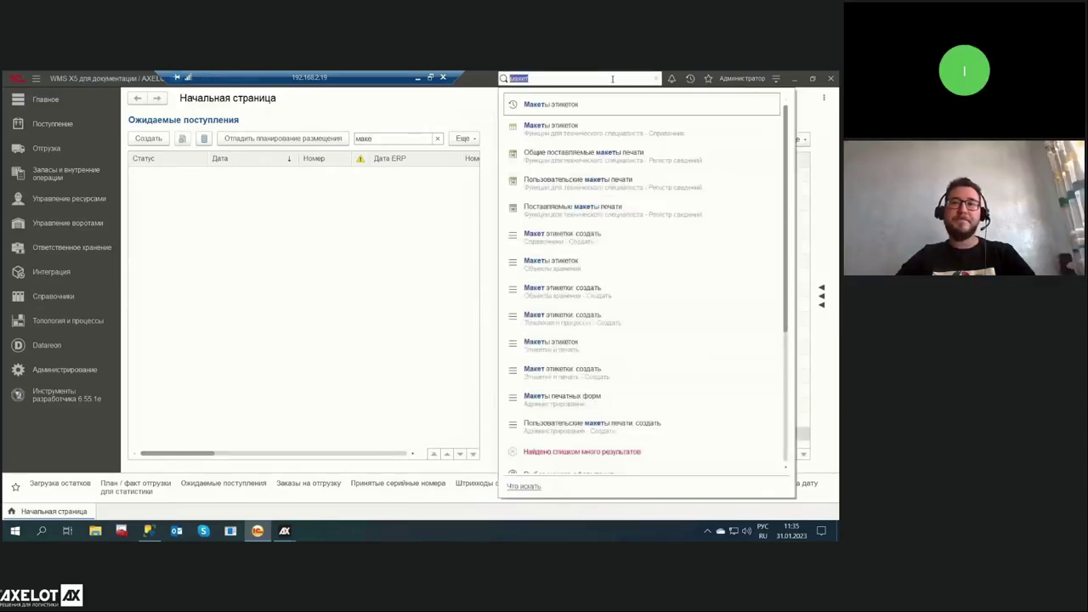
pyautogui.write('загру')
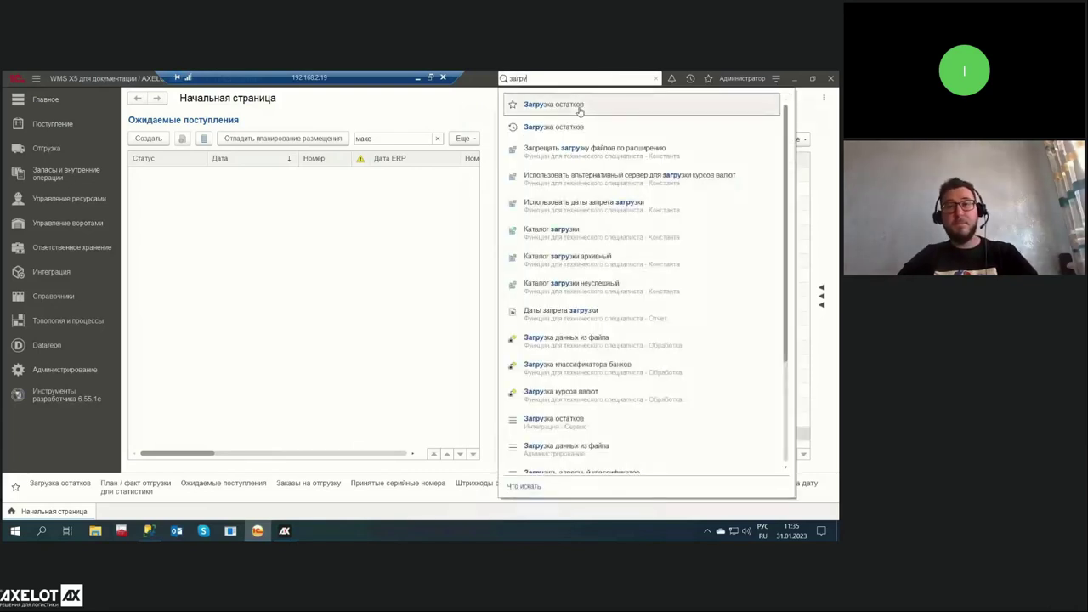
pyautogui.click(579, 108)
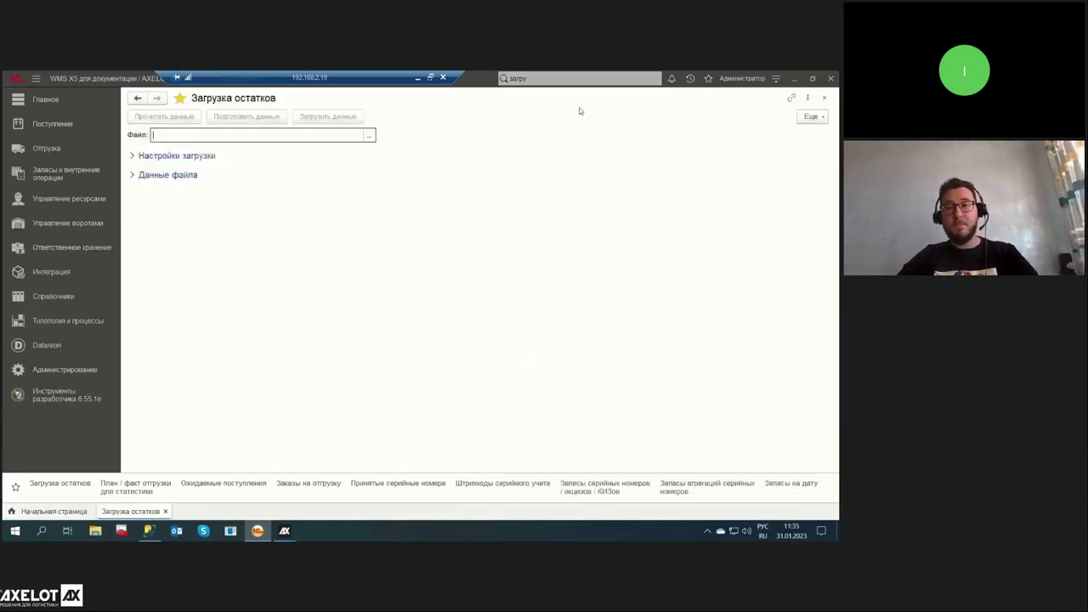
pyautogui.click(827, 100)
# Search globally for "настроек" and open the Выгрузка настроек processing from the results
pyautogui.click(629, 79)
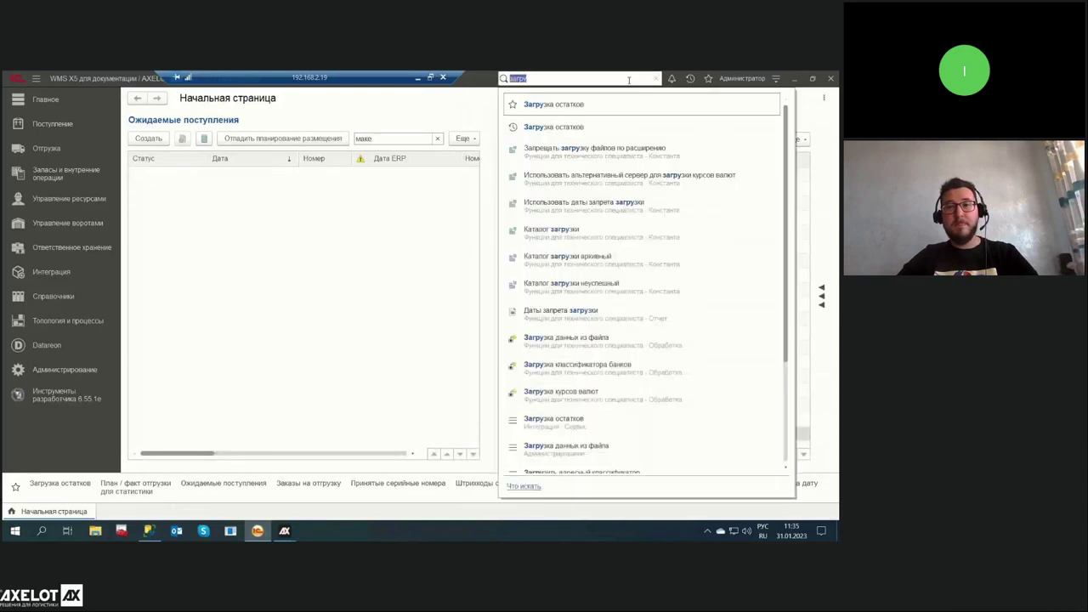
pyautogui.write('настроек')
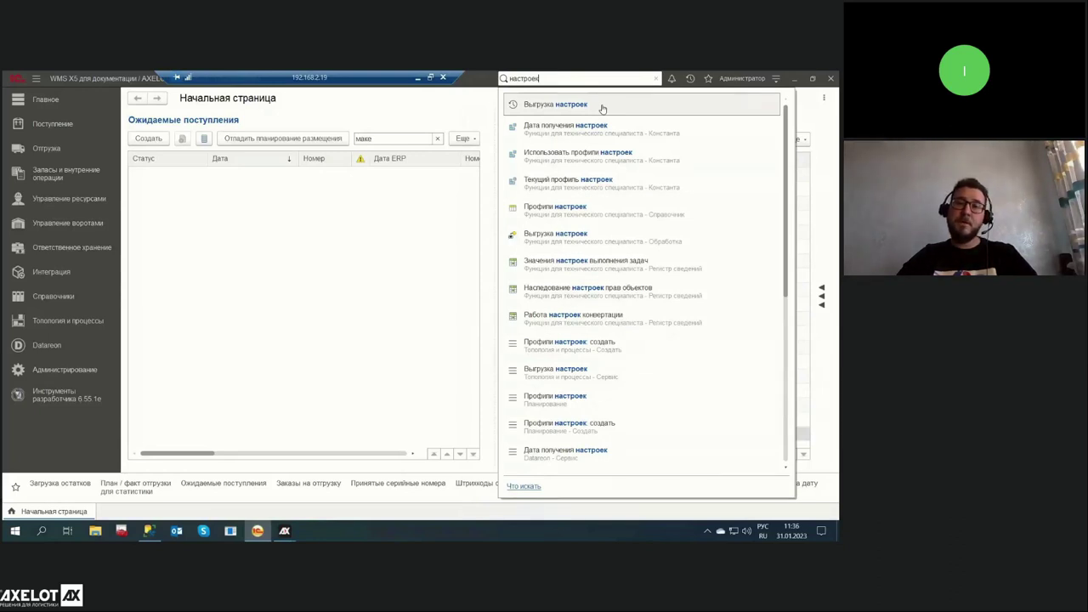
pyautogui.click(607, 237)
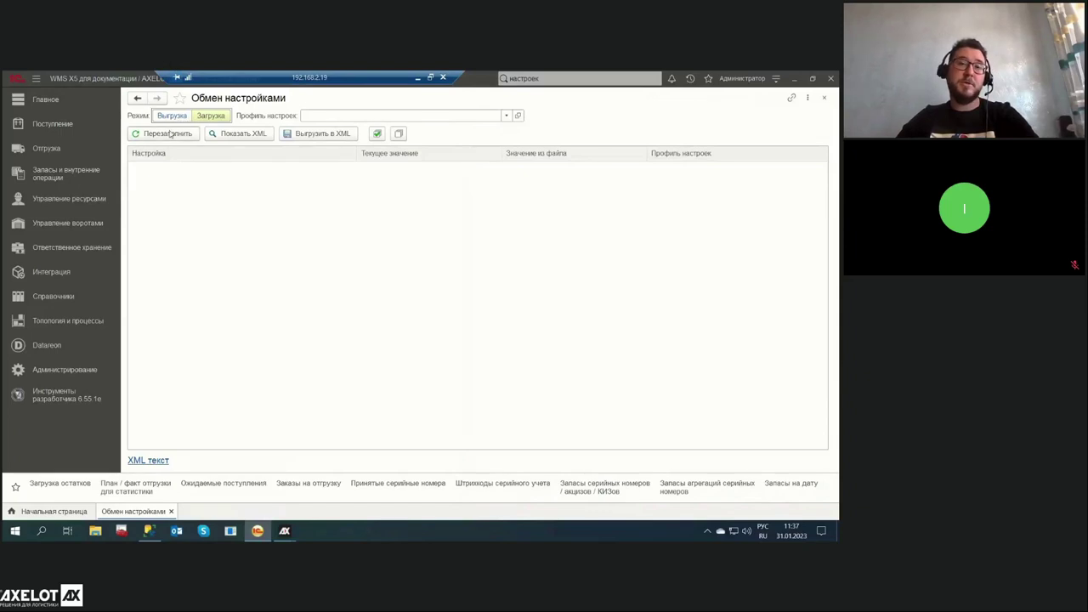
# Fill the export list with the system's settings and look through its setting groups
pyautogui.click(169, 134)
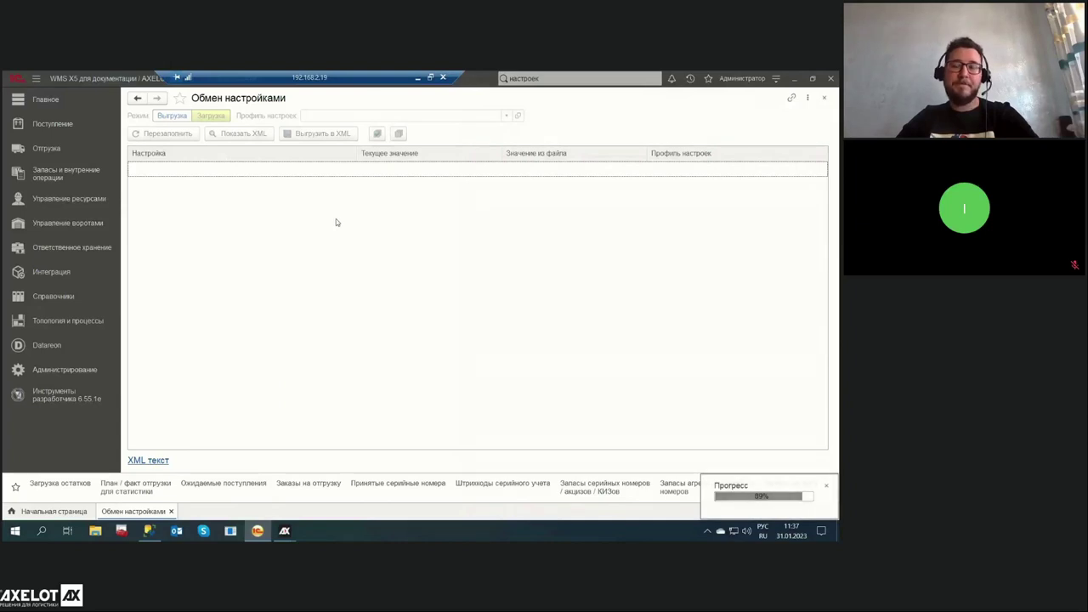
pyautogui.scroll(-1, 343, 250)
pyautogui.scroll(1, 344, 252)
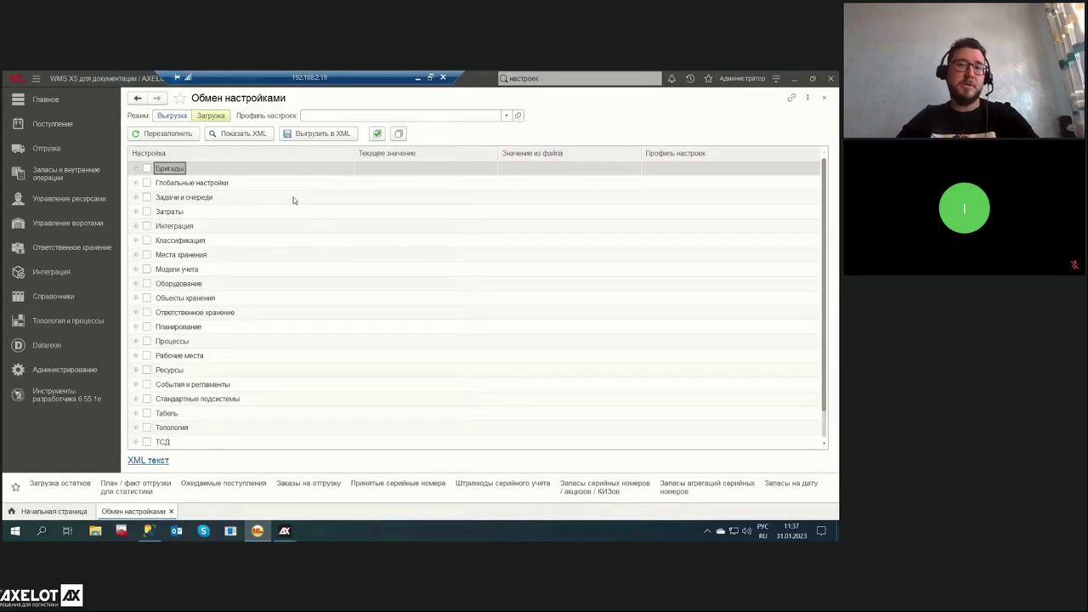
pyautogui.scroll(-1, 293, 200)
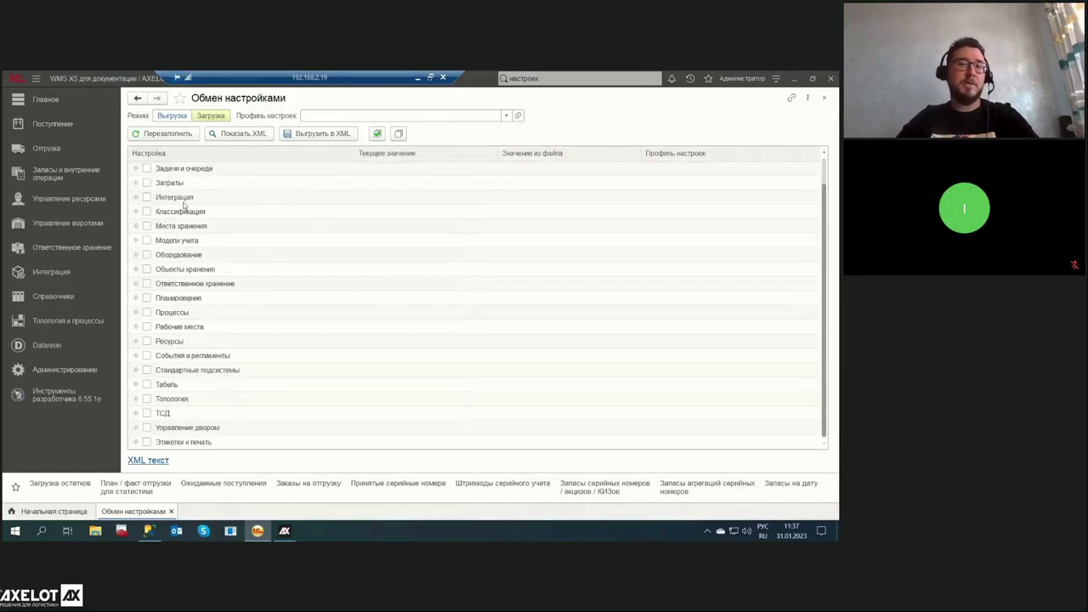
# Expand the Модели учета group, mark its whole Модели учета subgroup for export, and slightly widen the Настройка column
pyautogui.click(136, 241)
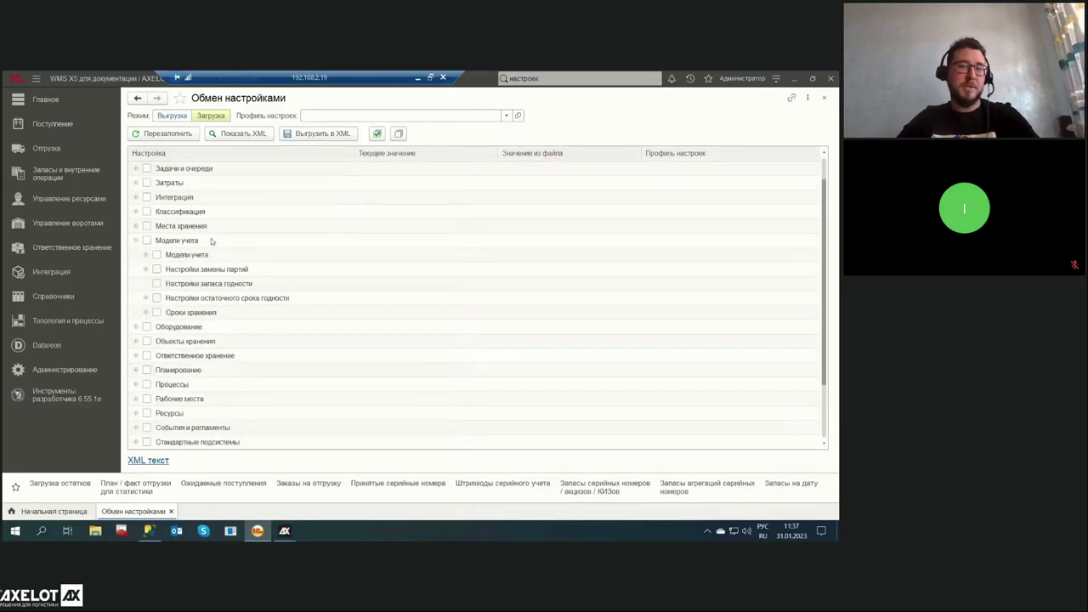
pyautogui.click(146, 255)
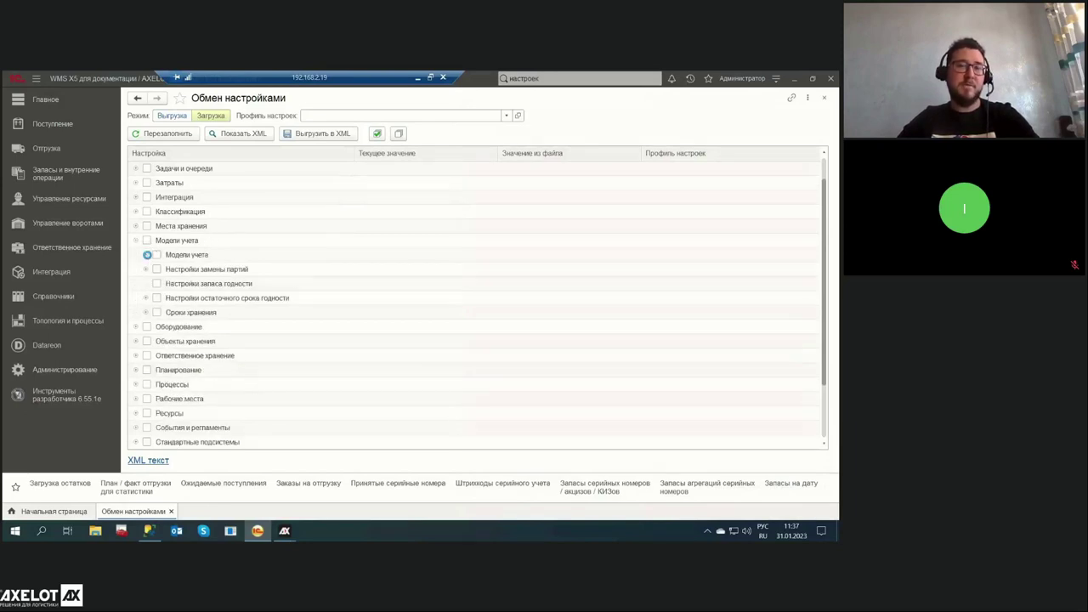
pyautogui.scroll(-3, 346, 279)
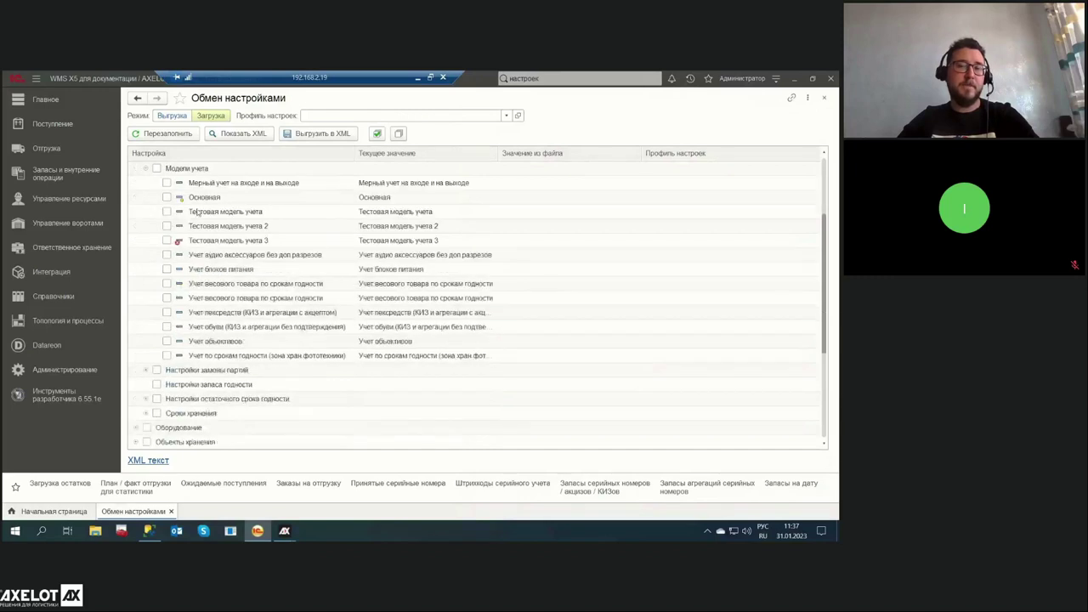
pyautogui.click(157, 211)
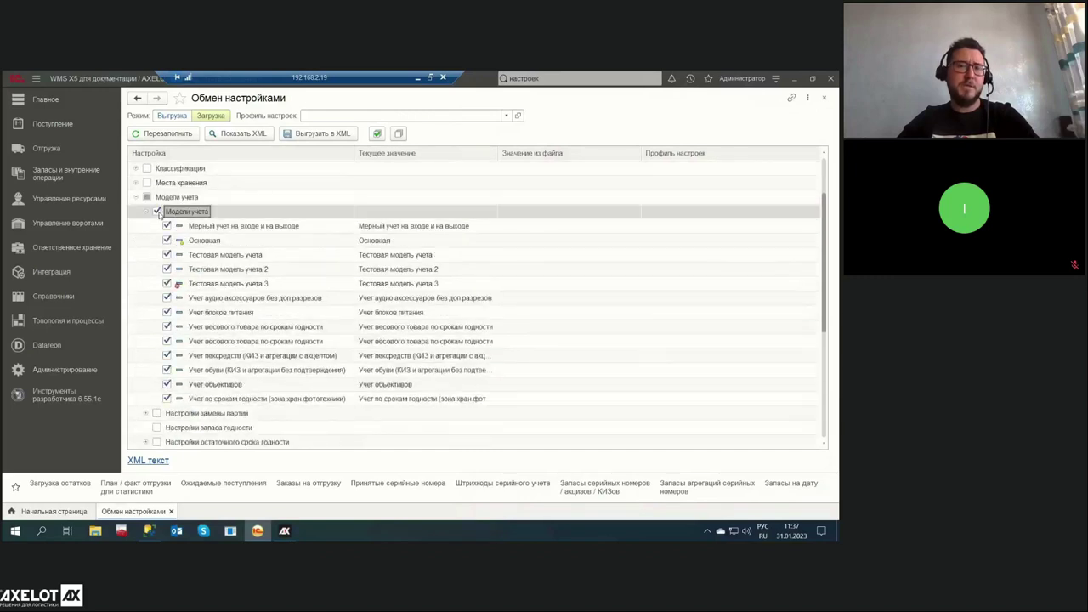
pyautogui.scroll(-1, 294, 277)
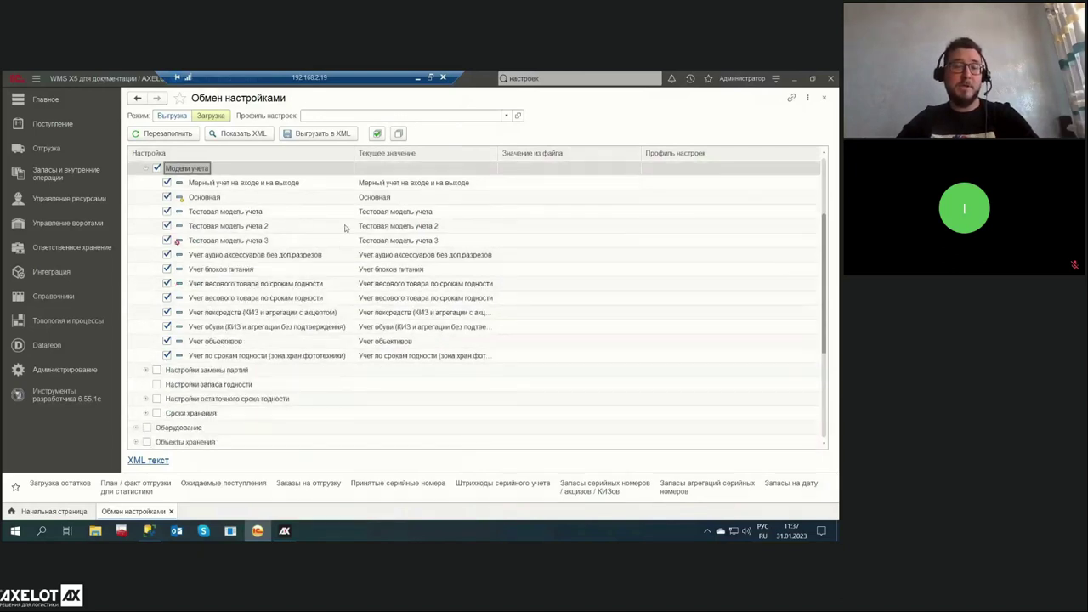
pyautogui.moveTo(357, 153); pyautogui.dragTo(366, 153)
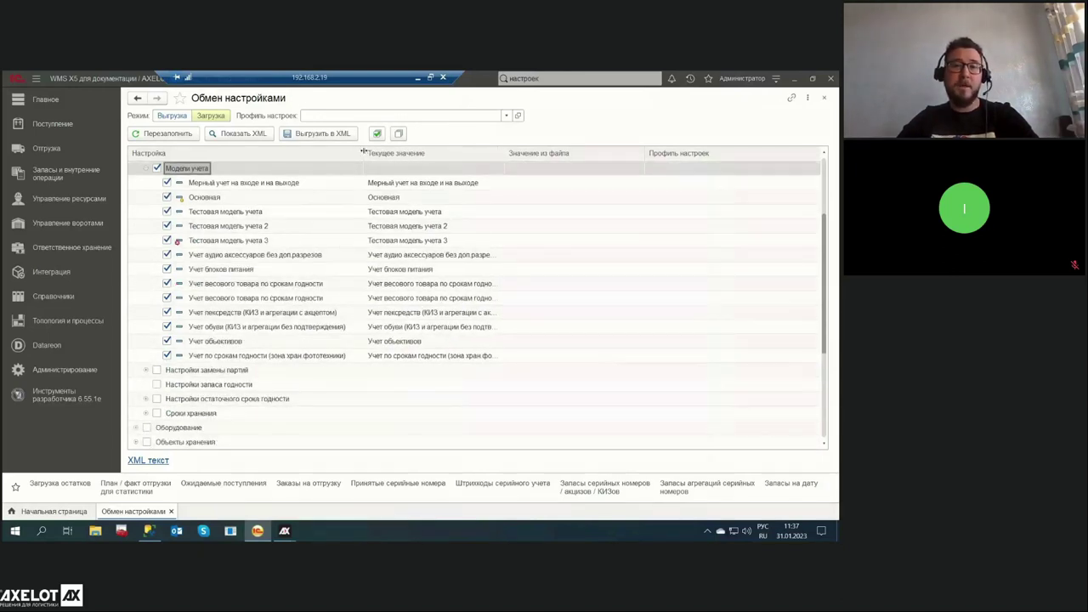
pyautogui.scroll(2, 332, 215)
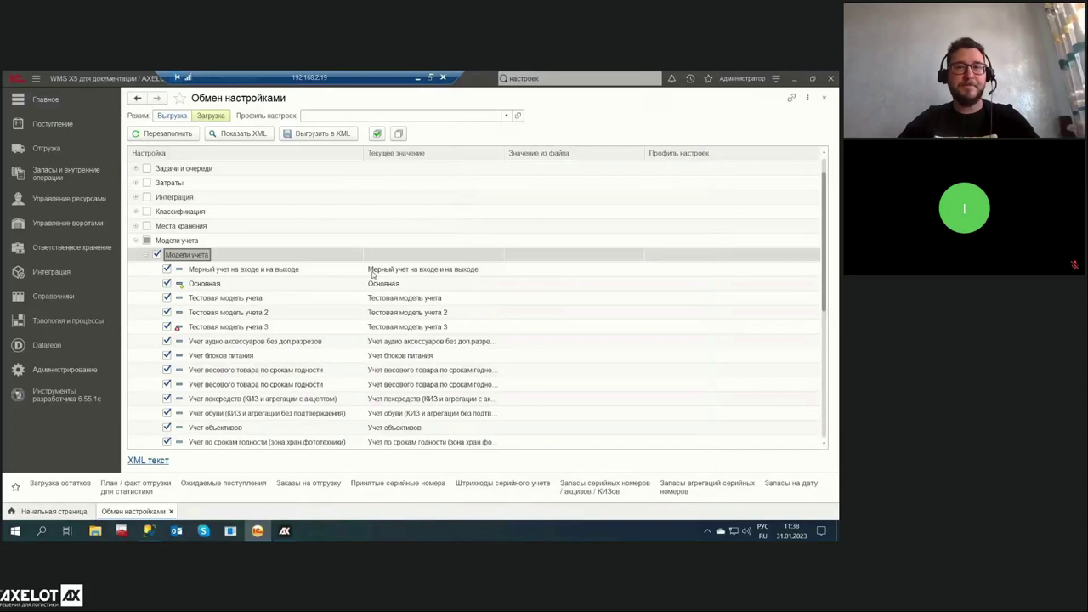
pyautogui.scroll(-1, 360, 270)
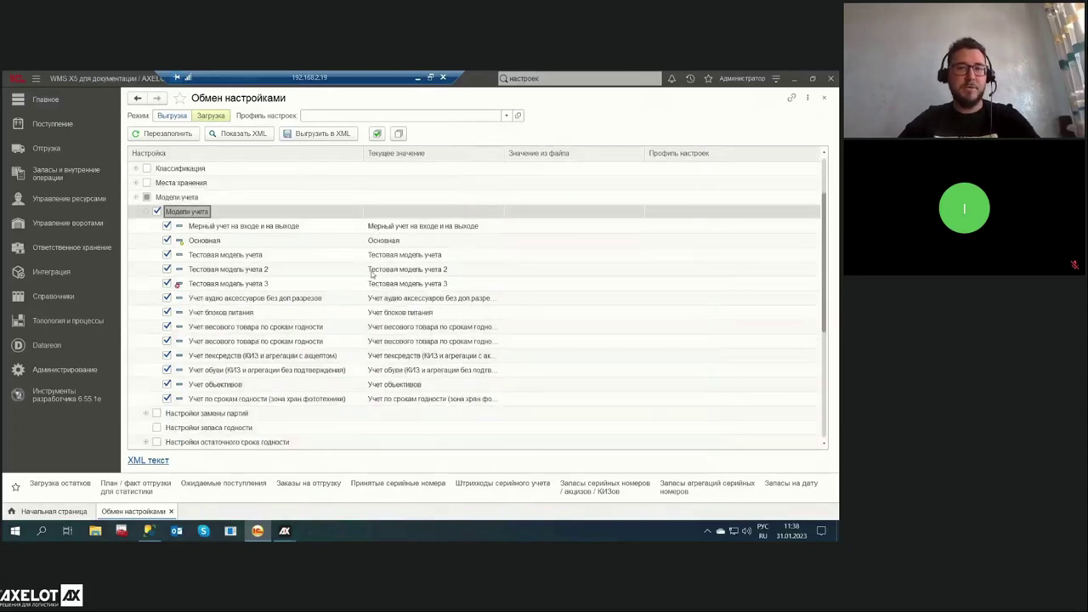
pyautogui.scroll(2, 371, 274)
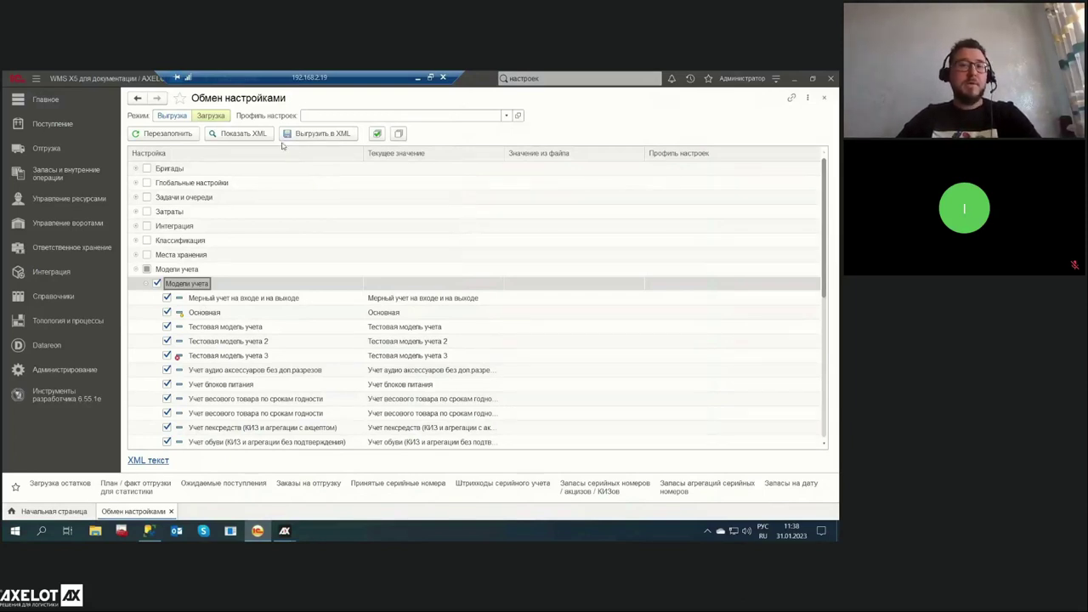
# Switch the settings exchange to Загрузка mode and read the file Настройки X5_2.XML from the desktop
pyautogui.click(211, 116)
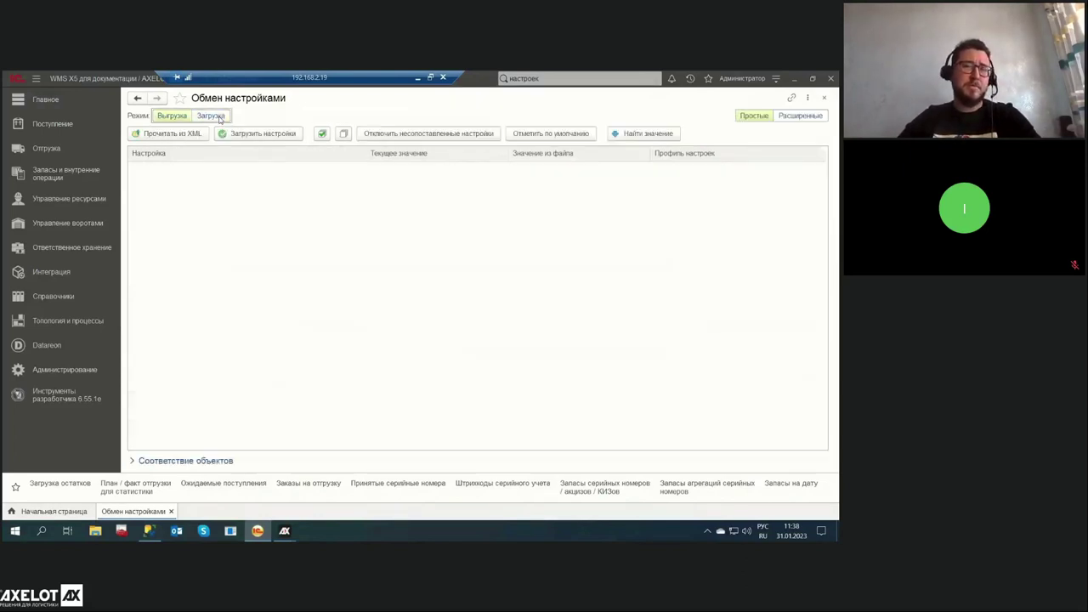
pyautogui.click(193, 136)
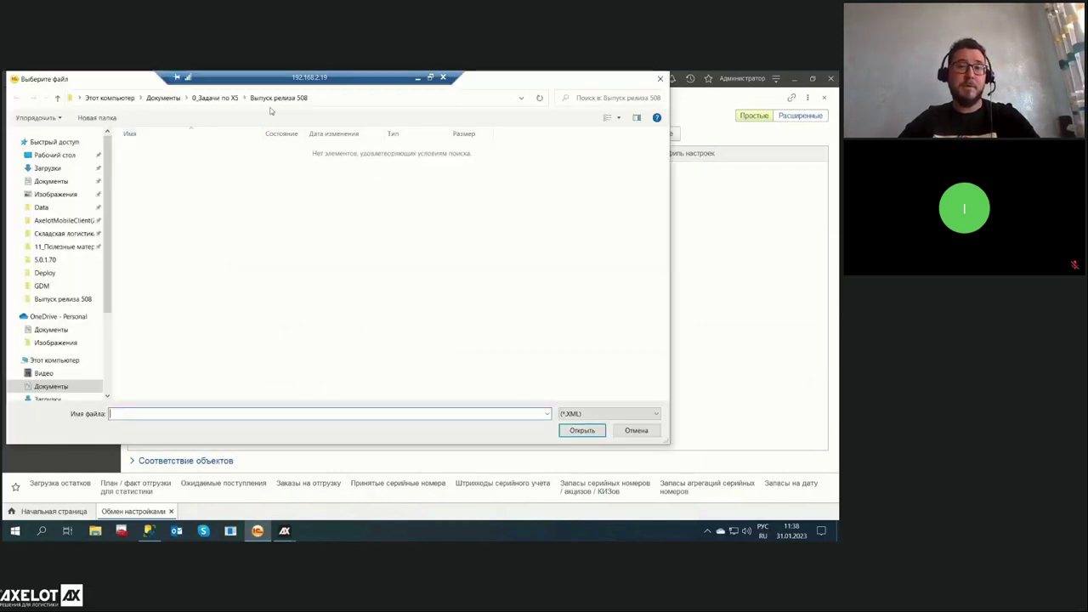
pyautogui.click(219, 98)
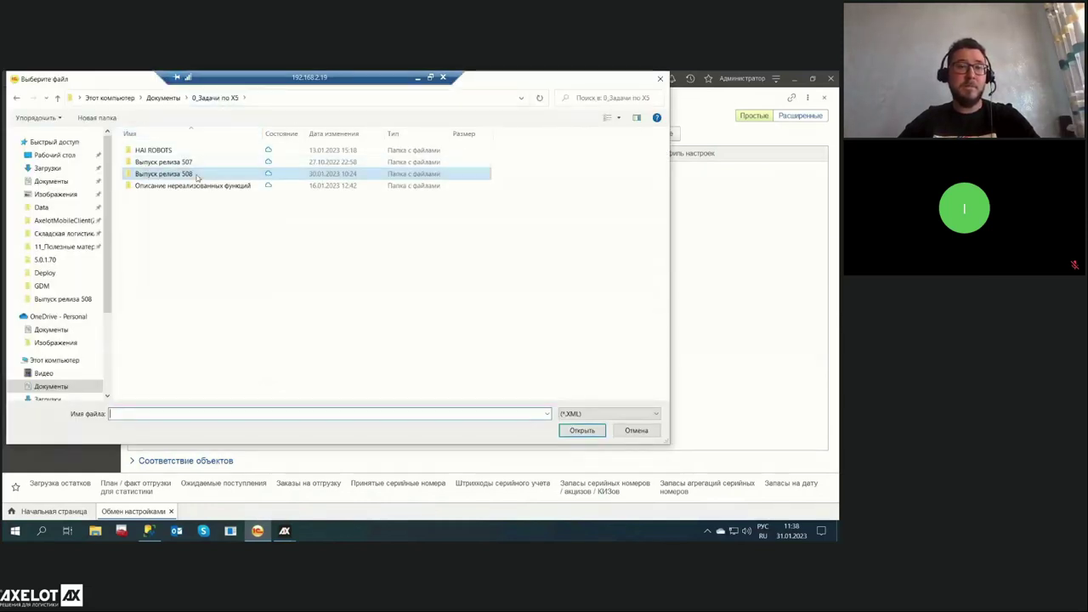
pyautogui.doubleClick(196, 174)
pyautogui.click(56, 155)
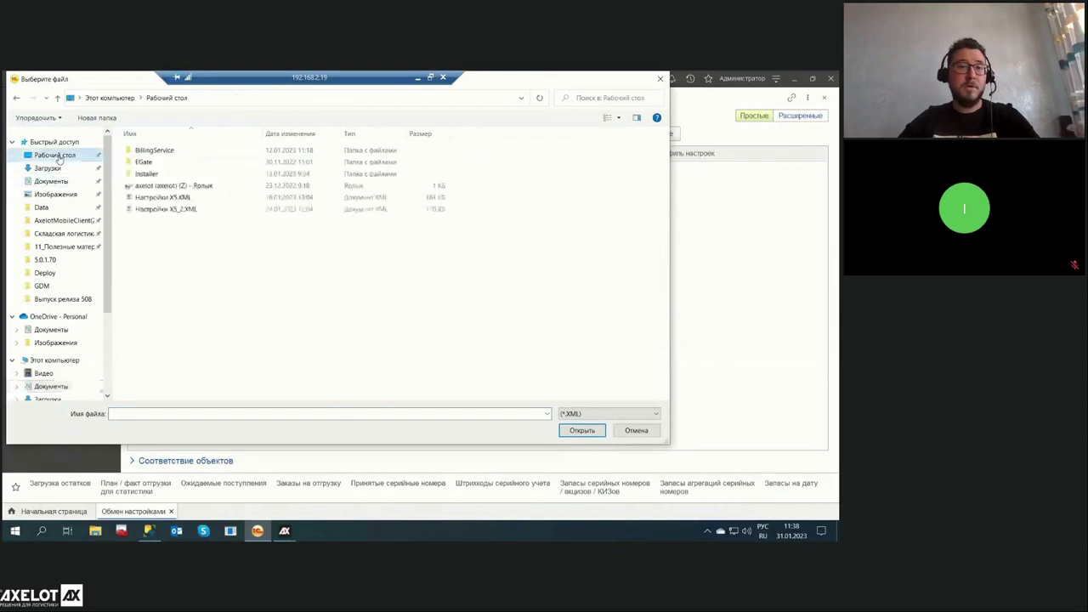
pyautogui.doubleClick(164, 209)
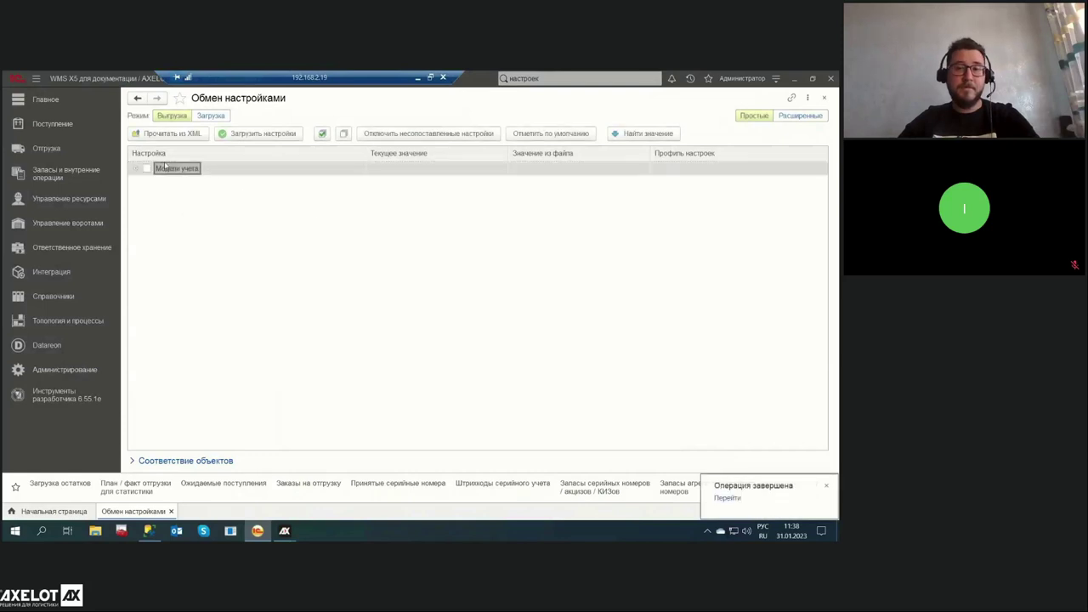
# Expand both Модели учета levels and widen the Текущее значение column to compare current values with the file values
pyautogui.click(138, 170)
pyautogui.click(147, 184)
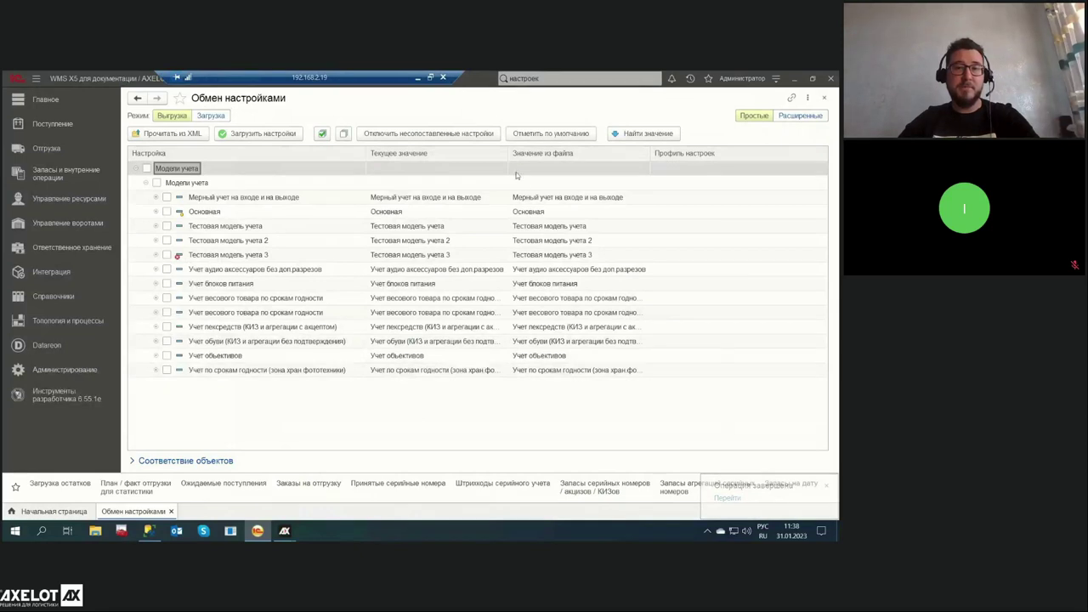
pyautogui.moveTo(507, 155); pyautogui.dragTo(528, 157)
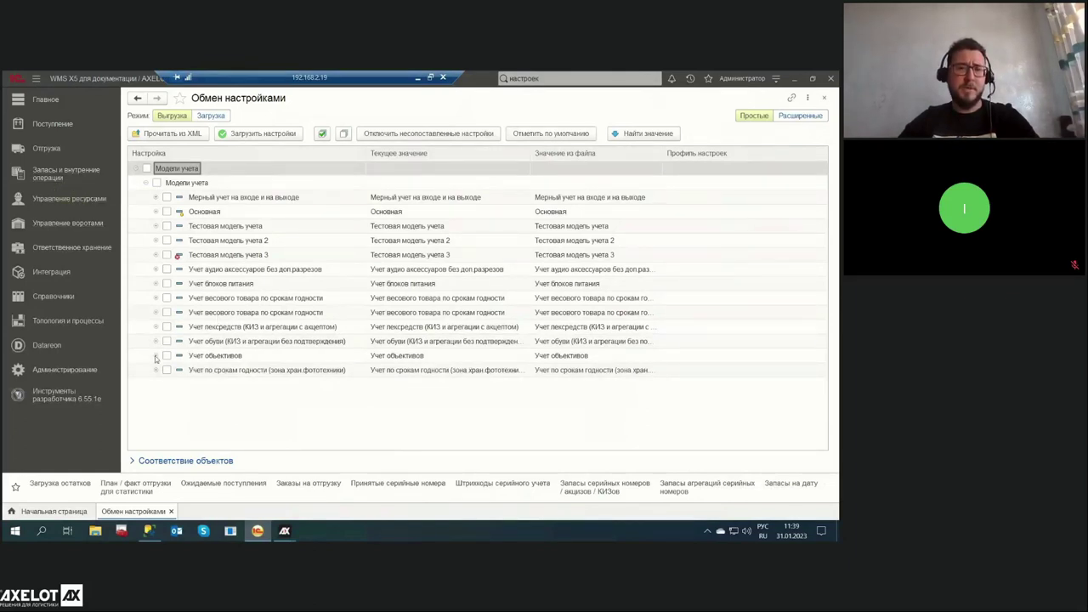
# Open the Модели учета list from the Топология и процессы section
pyautogui.click(68, 320)
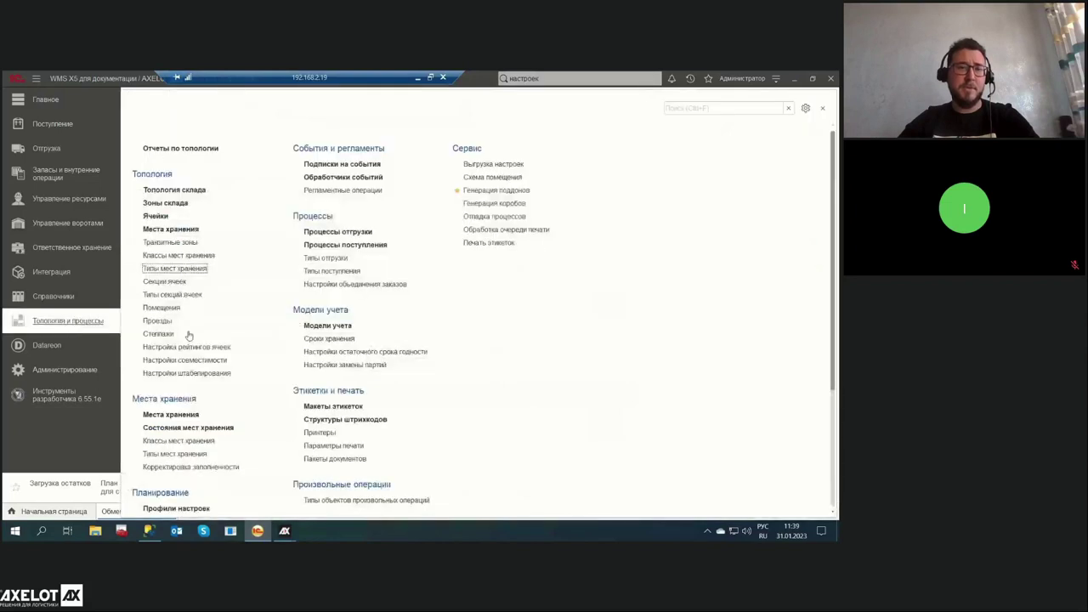
pyautogui.scroll(-2, 193, 350)
pyautogui.scroll(-3, 194, 350)
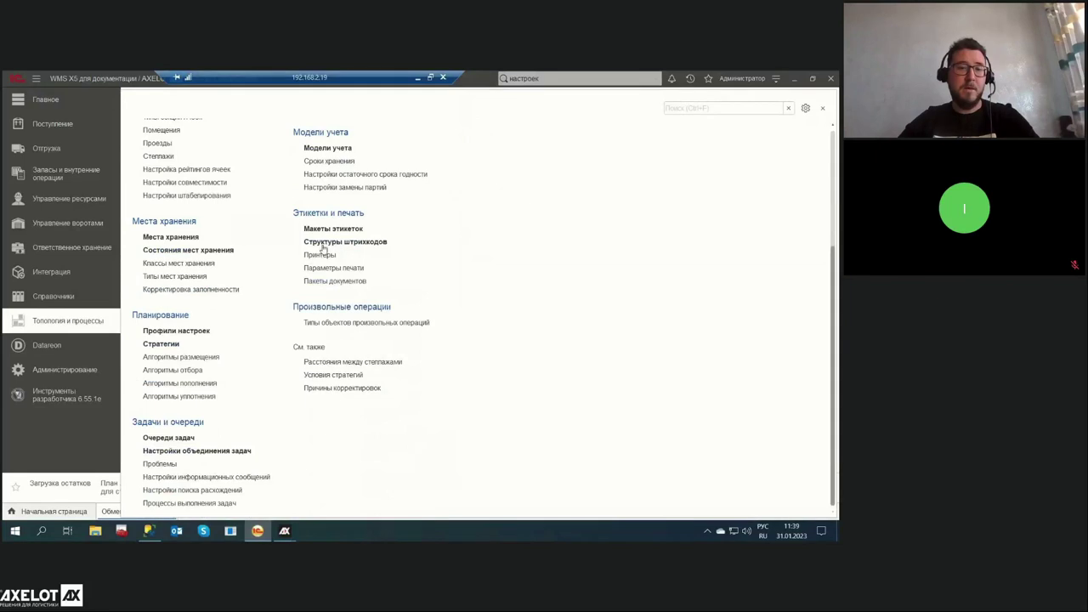
pyautogui.click(337, 148)
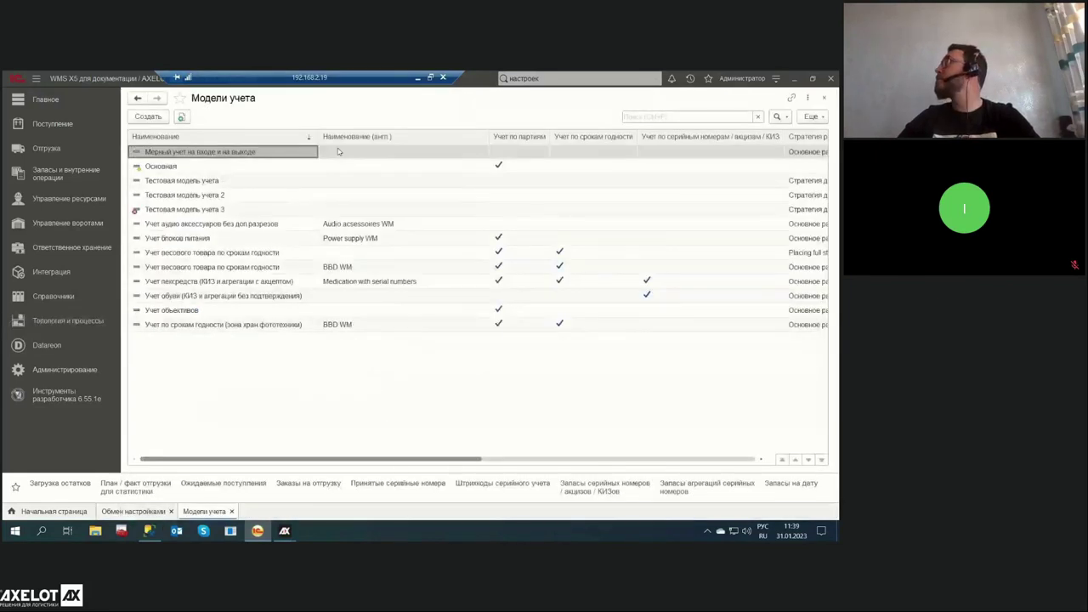
# Append "---" to the name of the Учет блоков питания model, toggle Вводить номер сертификата, and save and close it
pyautogui.click(212, 239)
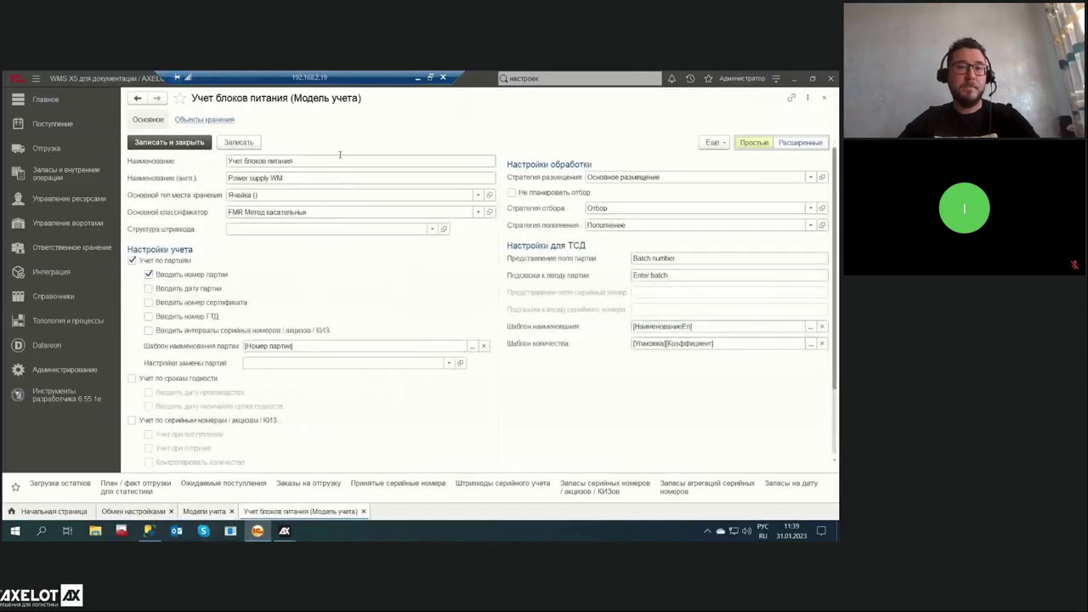
pyautogui.click(346, 160)
pyautogui.click(348, 159)
pyautogui.write('---')
pyautogui.click(149, 303)
pyautogui.click(180, 142)
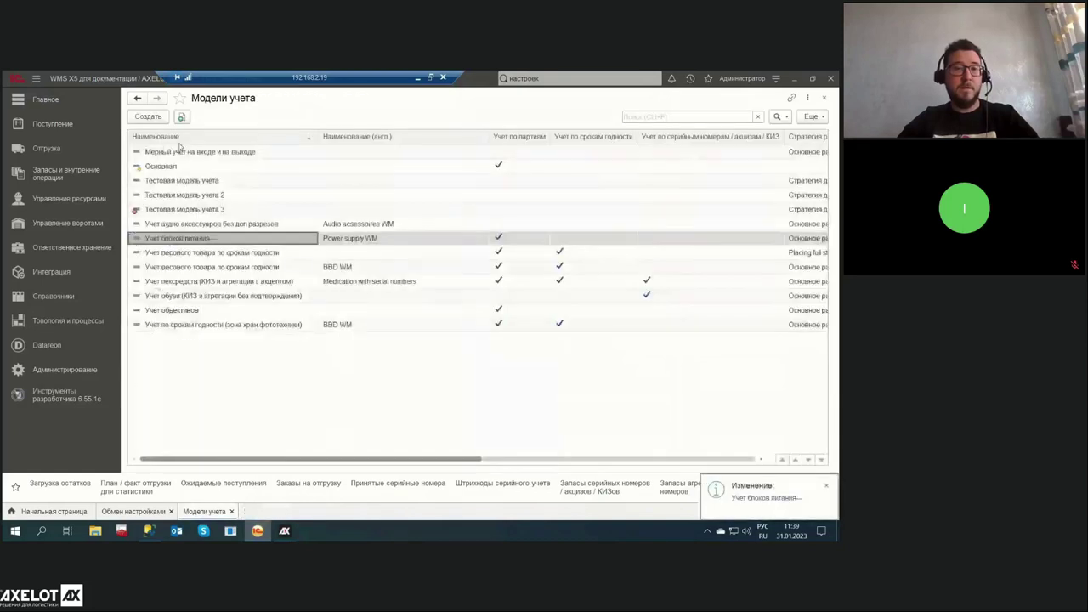
# Mark the Учет весового товара по срокам годности model without an English name for deletion
pyautogui.click(203, 257)
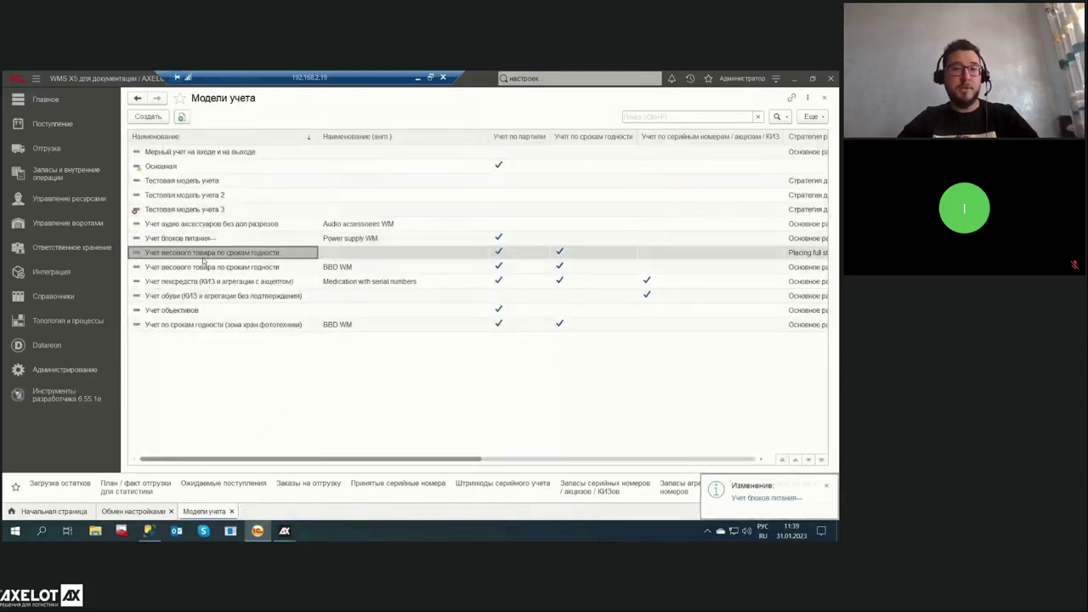
pyautogui.press('Delete')
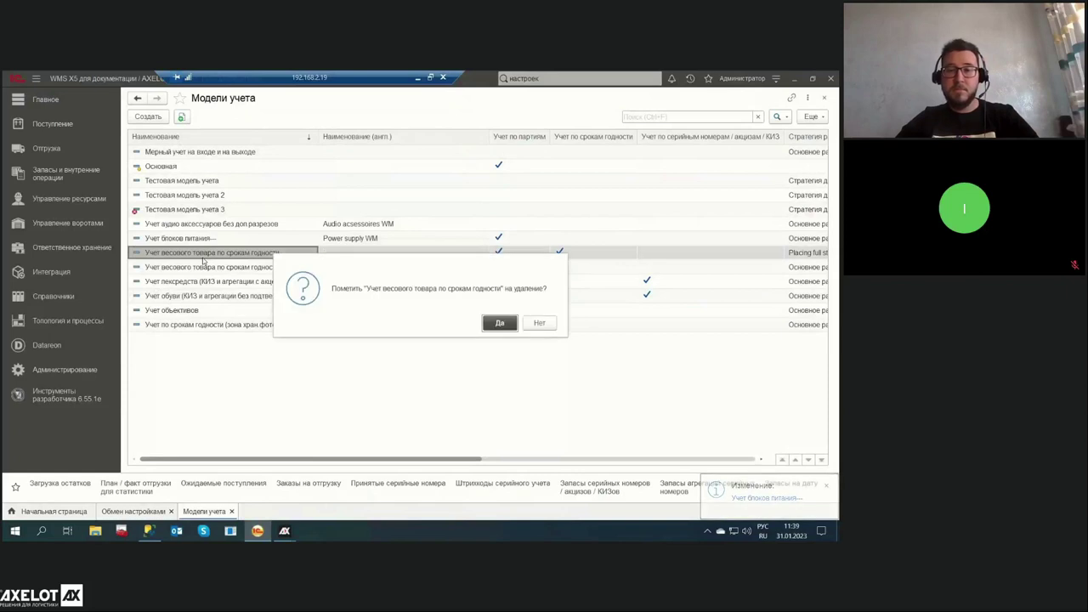
pyautogui.click(499, 325)
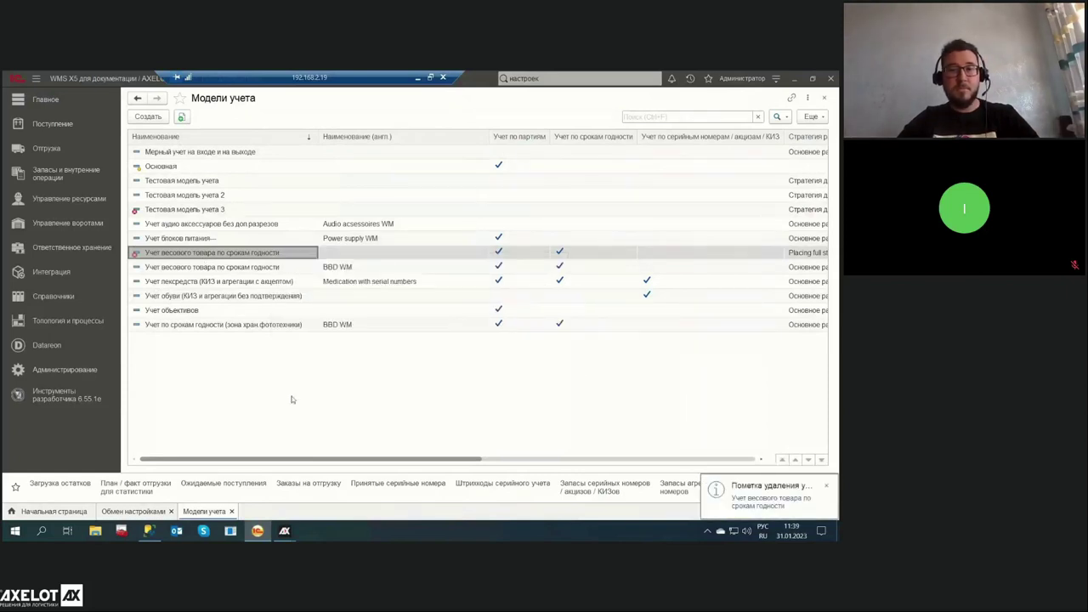
# Return to Обмен настройками and read the desktop file Настройки X5_2.XML again
pyautogui.click(149, 513)
pyautogui.click(248, 135)
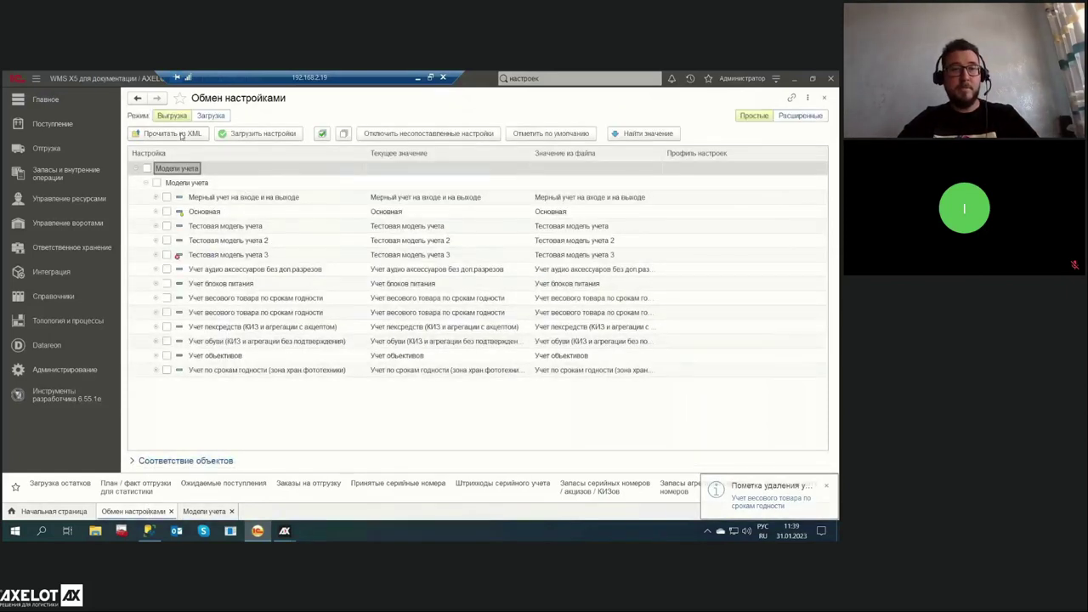
pyautogui.doubleClick(192, 211)
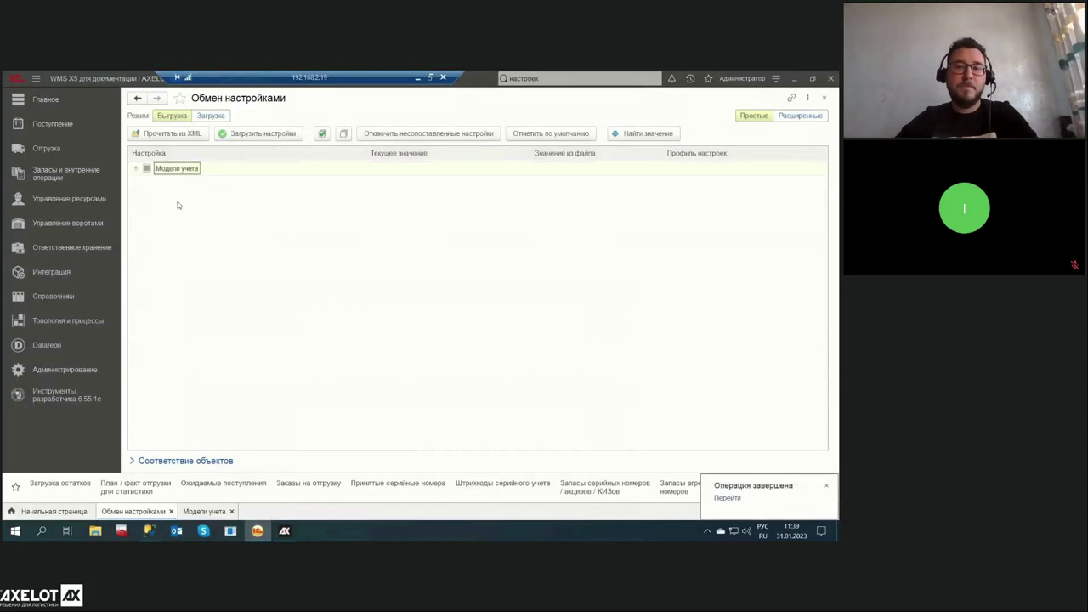
# Expand both Модели учета levels to examine the differences from the file, and return to the Модели учета list
pyautogui.click(136, 170)
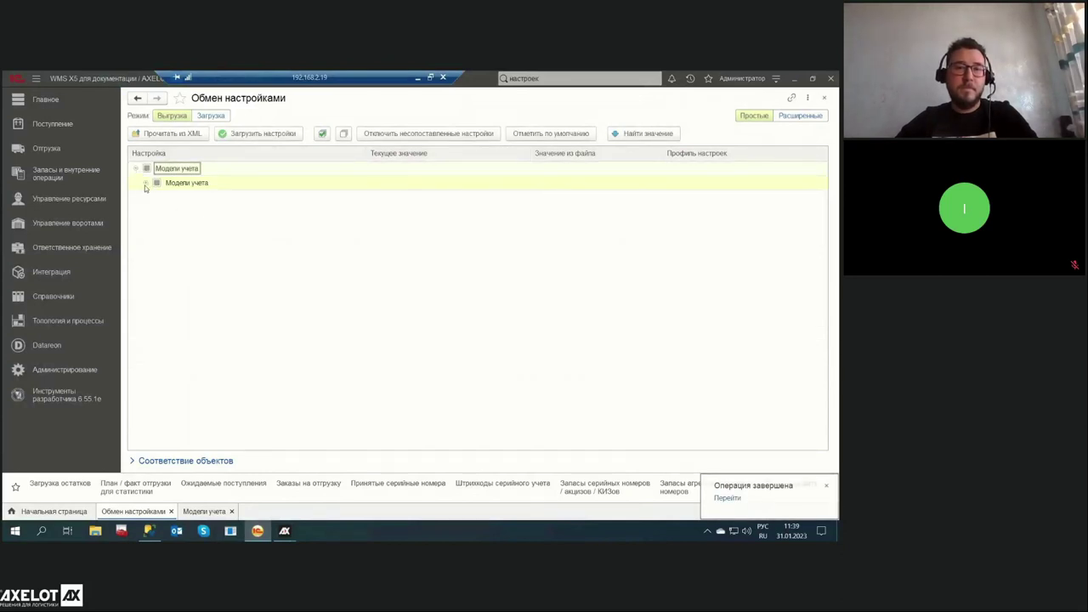
pyautogui.click(145, 185)
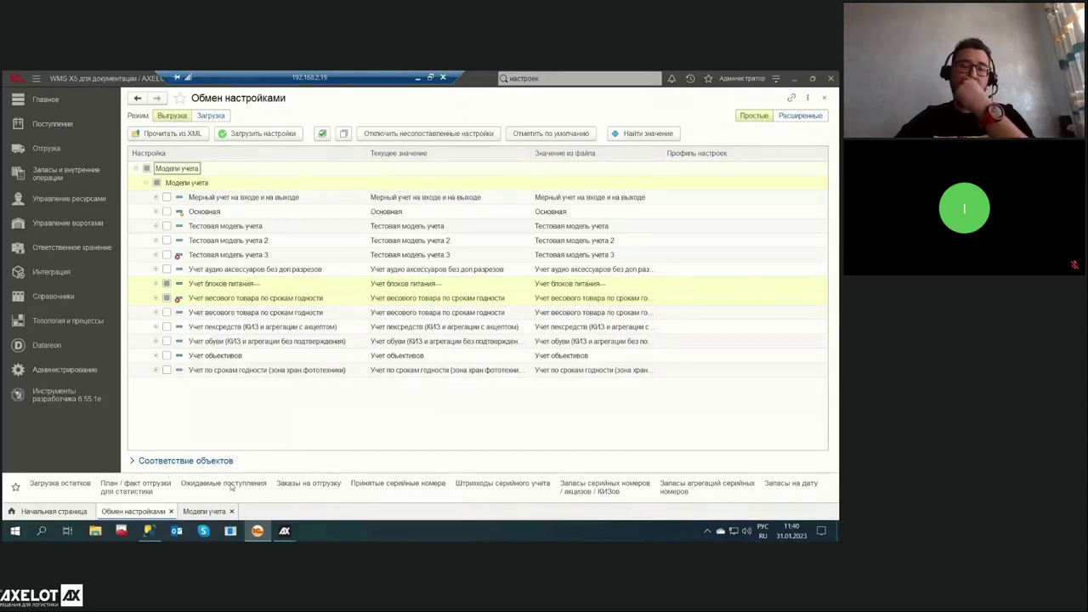
pyautogui.hotkey('ctrl', 'Tab')
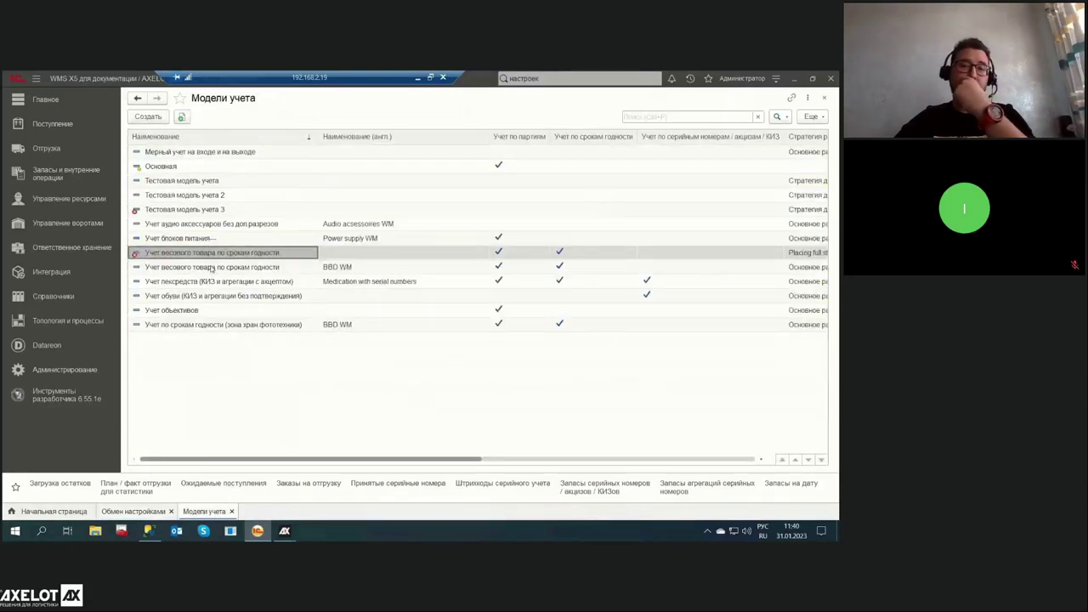
# Copy the Учет весового товара по срокам годности model with English name BBD WM, append "2" to its name, and save and close it
pyautogui.rightClick(213, 266)
pyautogui.click(268, 292)
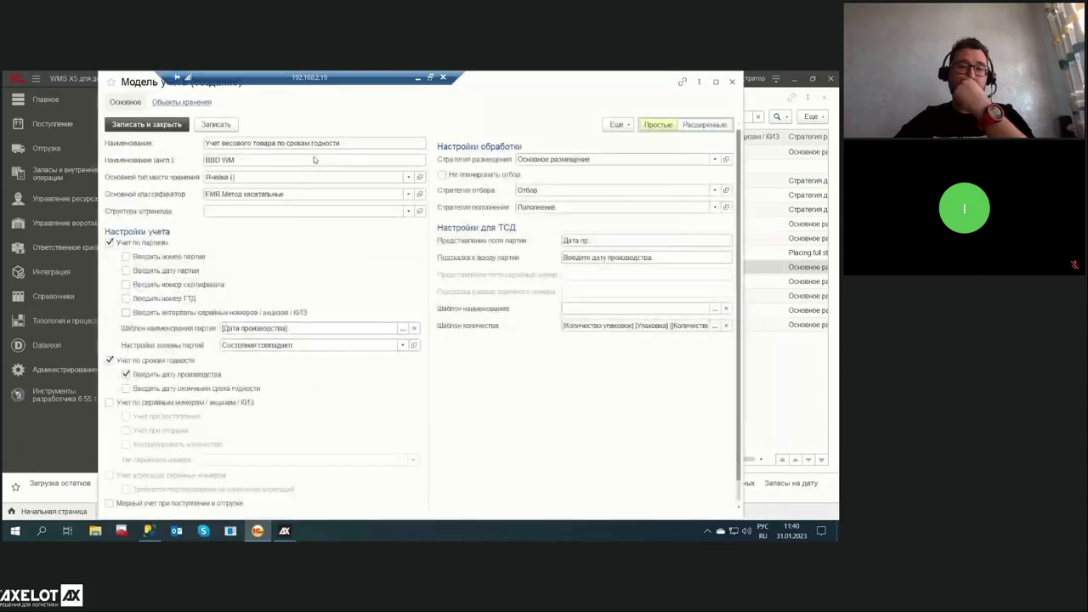
pyautogui.click(381, 142)
pyautogui.write('2')
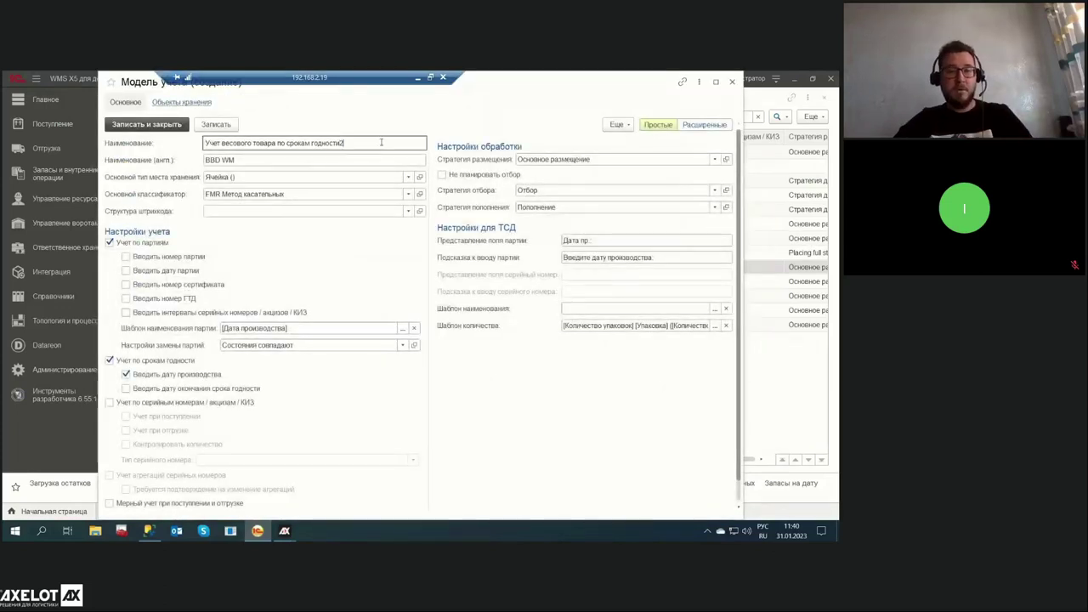
pyautogui.click(167, 126)
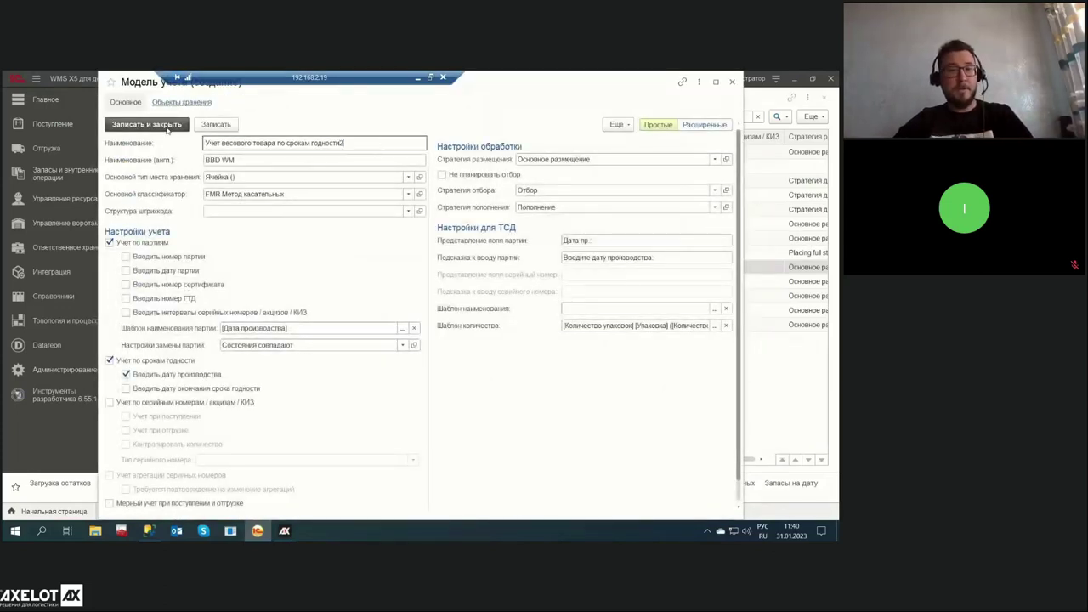
# Read the settings XML file again in Обмен настройками and expand both Модели учета levels
pyautogui.click(133, 511)
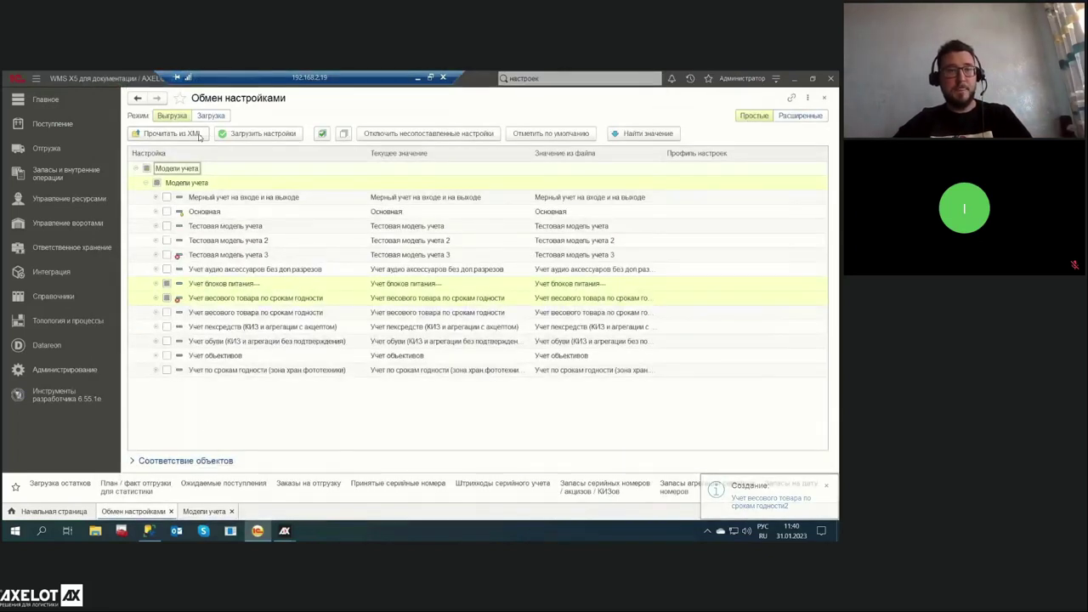
pyautogui.click(167, 134)
pyautogui.doubleClick(197, 212)
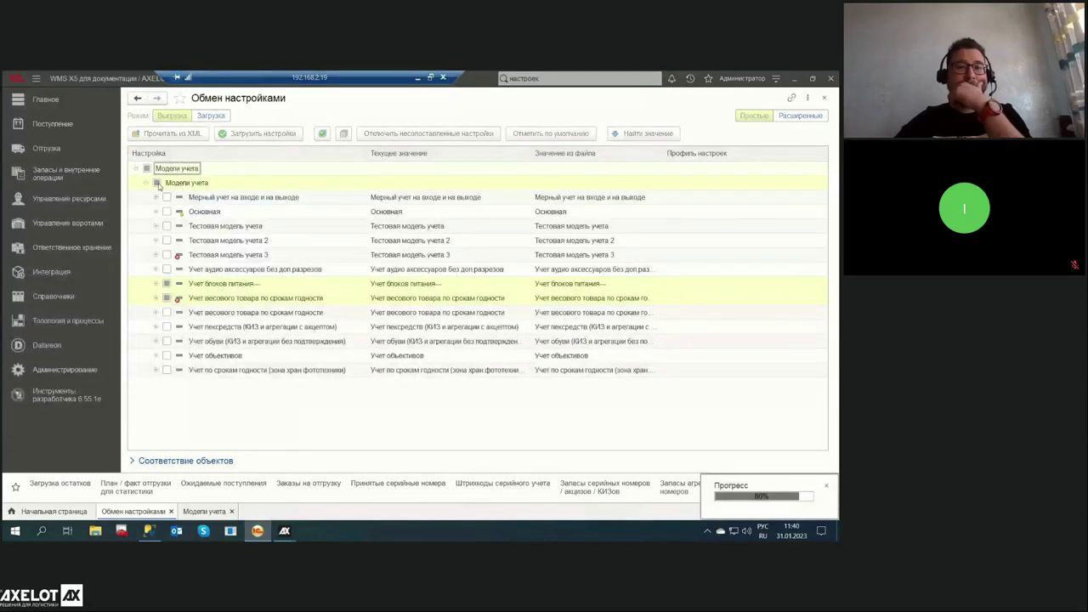
pyautogui.click(148, 183)
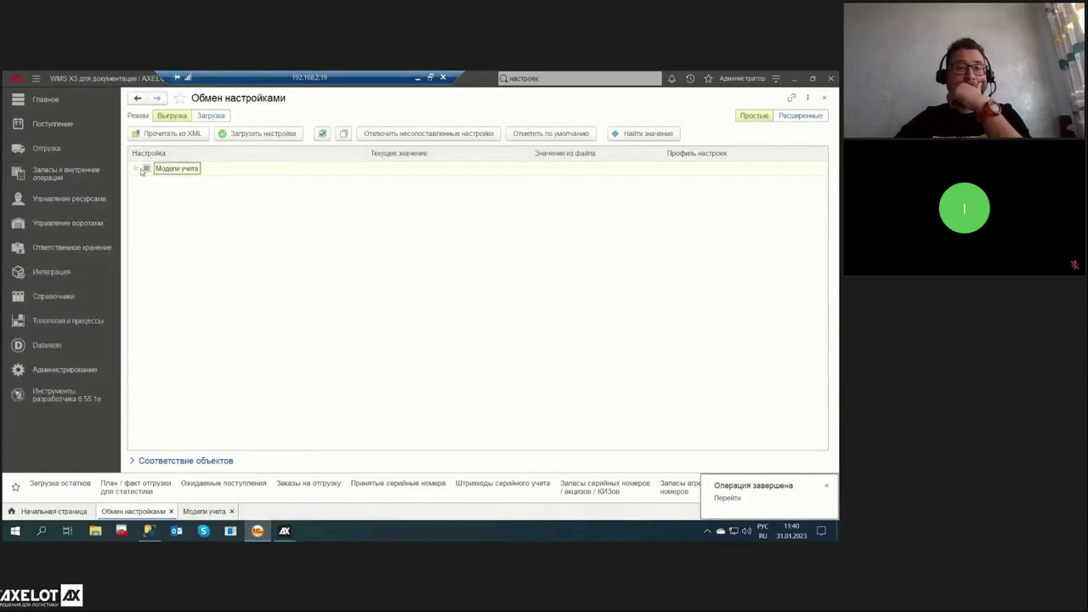
pyautogui.click(146, 183)
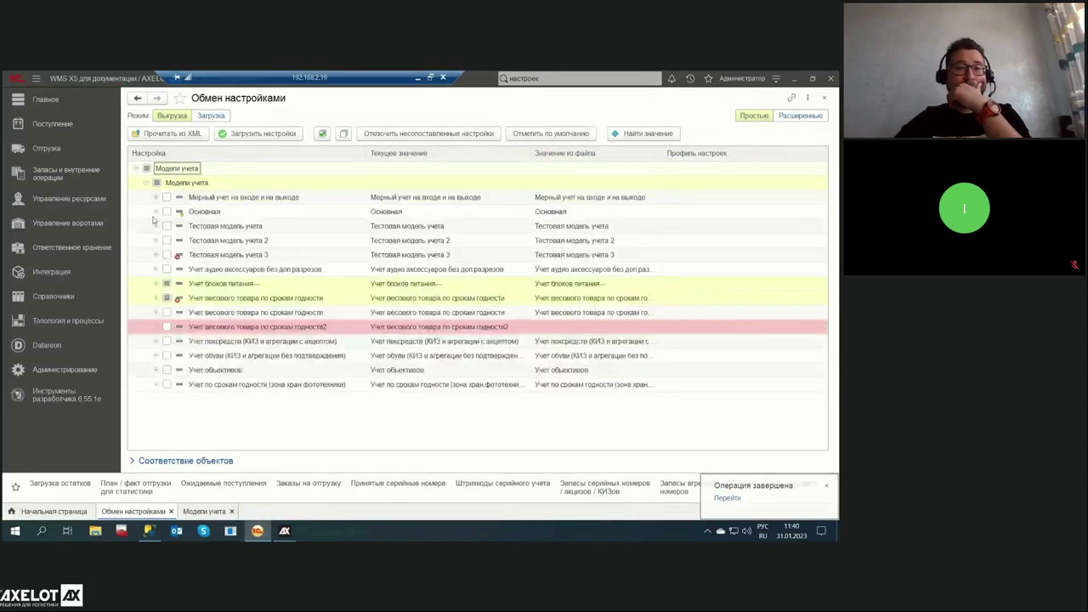
# Examine the current and file values of Учет весового товара по срокам годности2, widening the Текущее значение column
pyautogui.click(266, 326)
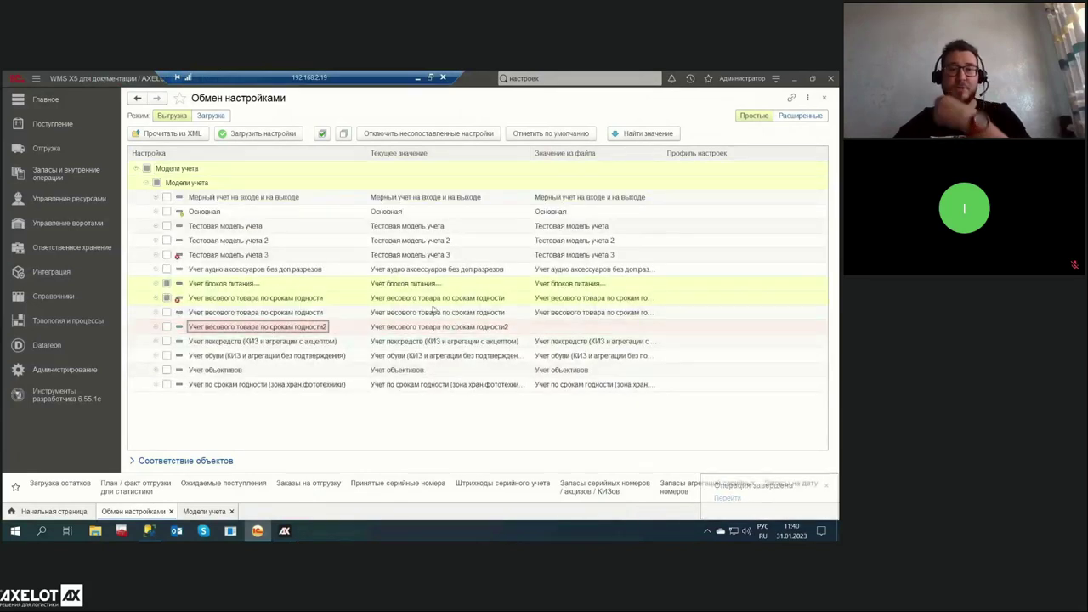
pyautogui.click(442, 328)
pyautogui.click(568, 332)
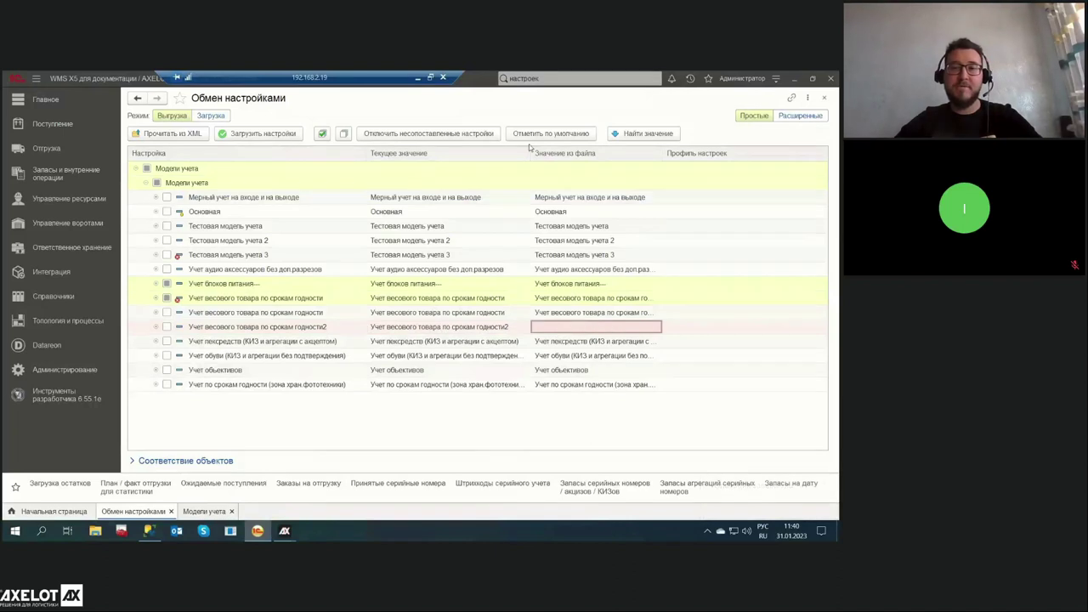
pyautogui.moveTo(528, 153); pyautogui.dragTo(546, 153)
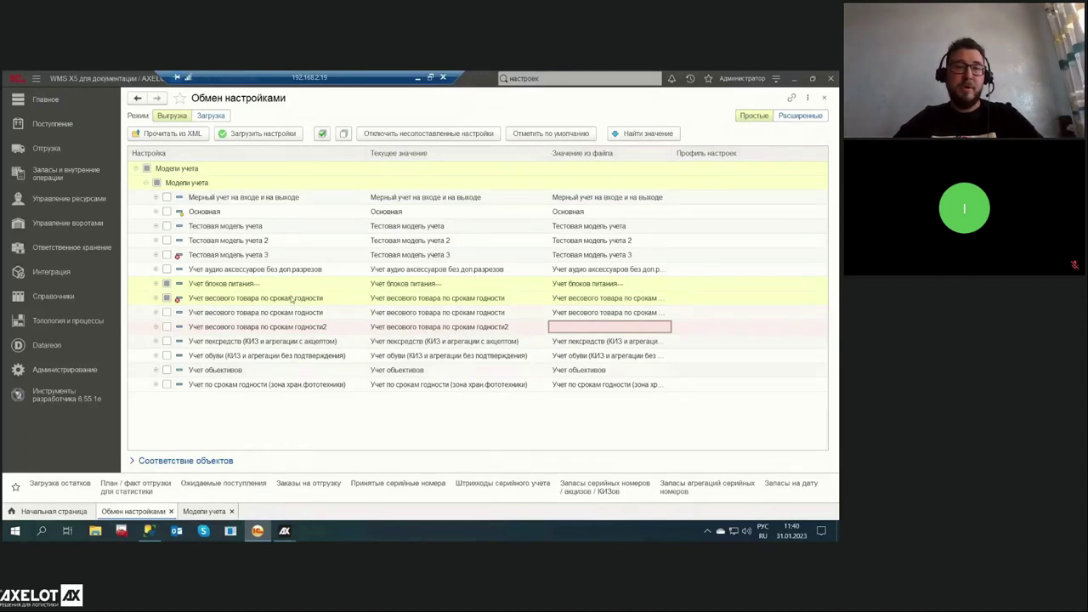
# Expand Учет блоков питания--- and compare the current and file values of Наименование and Вводить номер сертификата
pyautogui.click(204, 287)
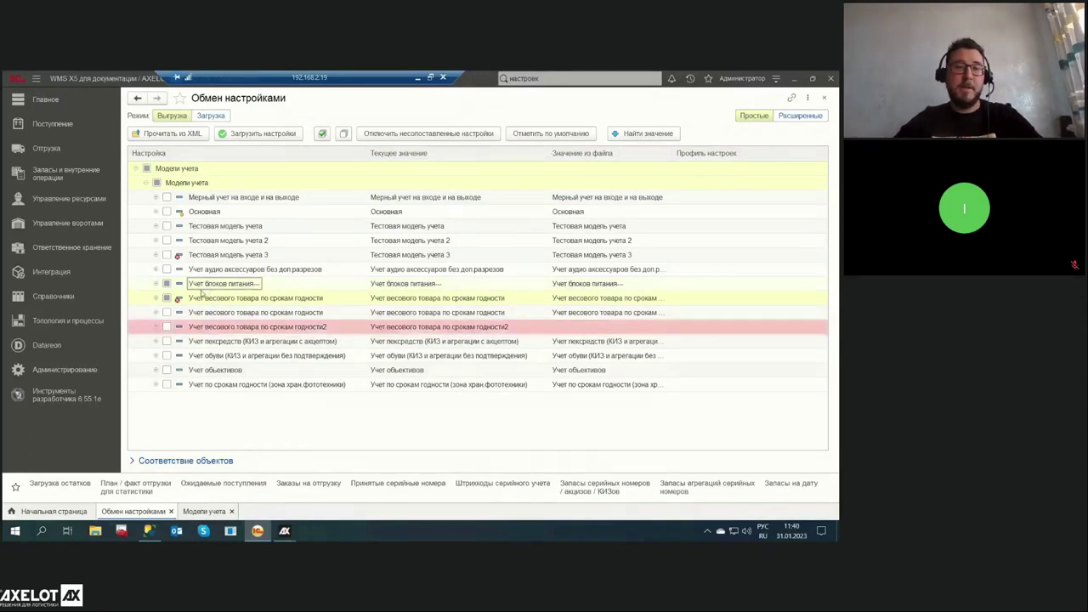
pyautogui.click(156, 285)
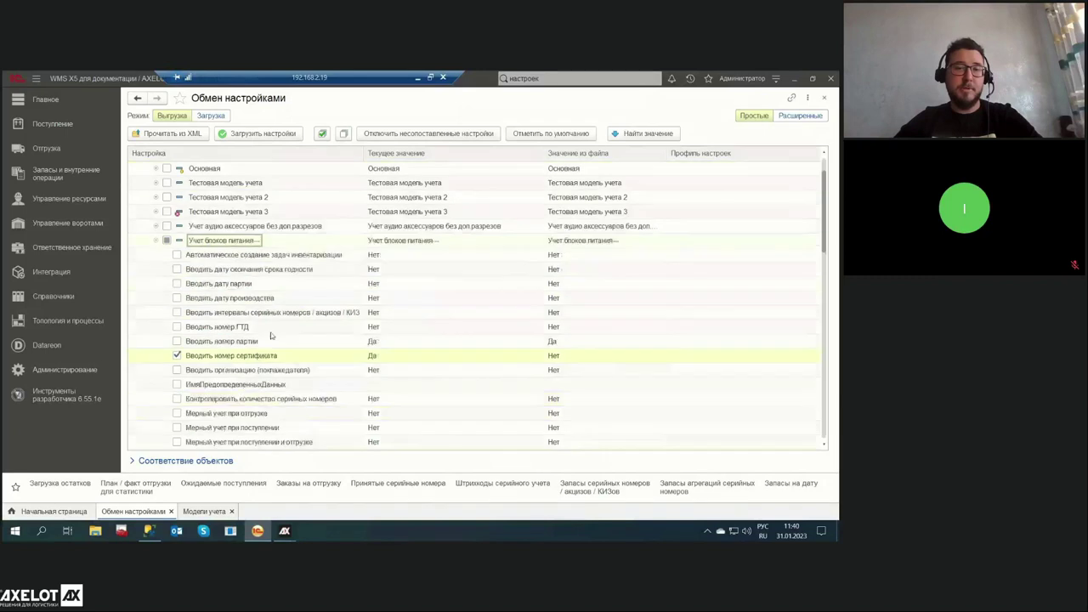
pyautogui.scroll(-2, 342, 363)
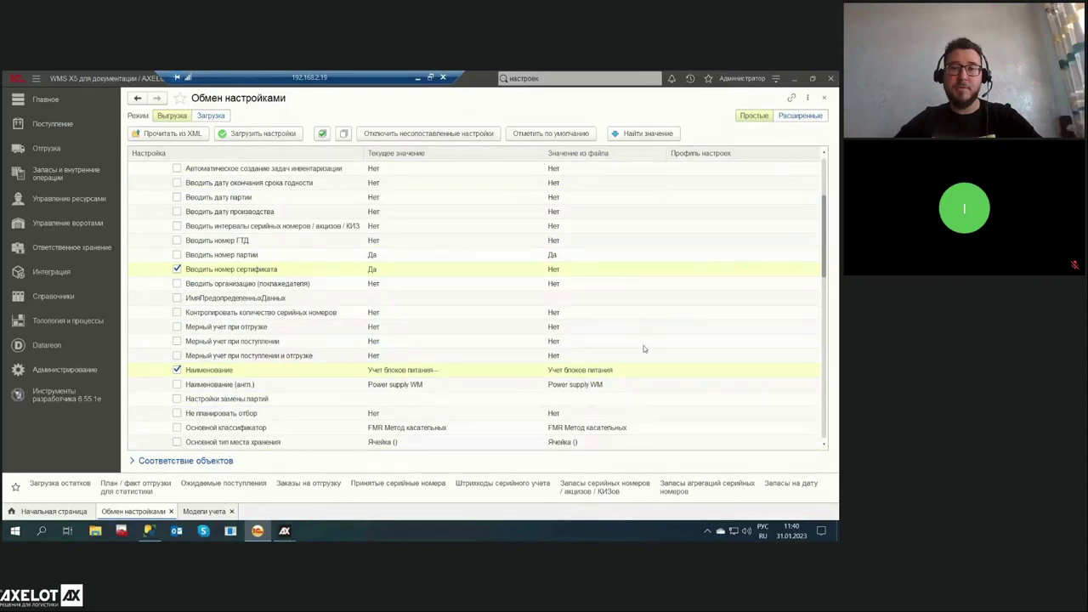
pyautogui.click(614, 376)
pyautogui.moveTo(545, 153); pyautogui.dragTo(605, 156)
pyautogui.click(413, 372)
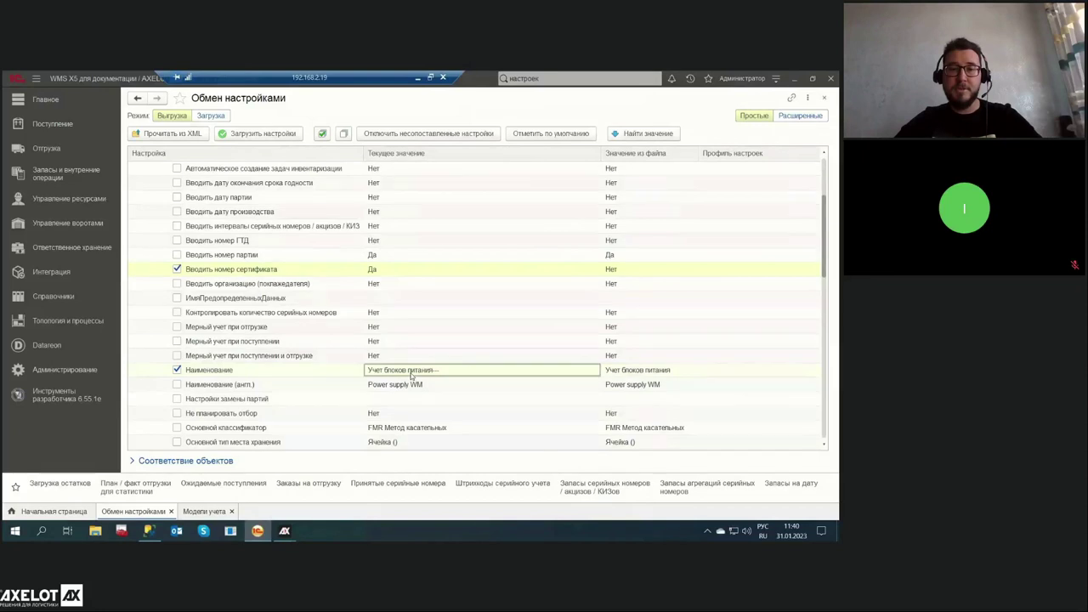
pyautogui.click(418, 272)
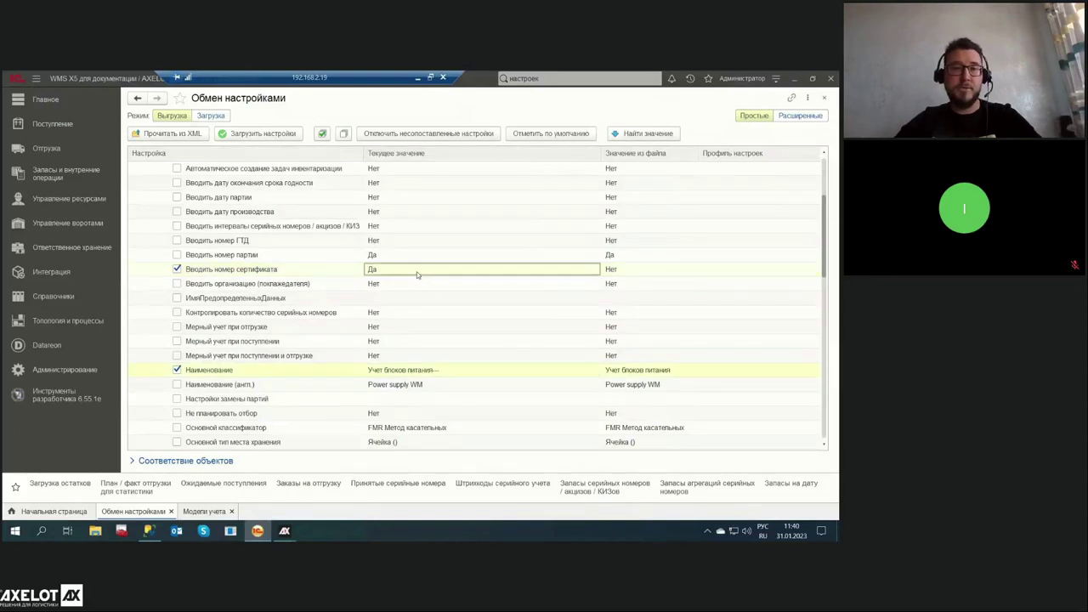
# Show Соответствие объектов, collapse the Модели учета tree, and enlarge the mapping table to examine its EUR row
pyautogui.click(214, 462)
pyautogui.scroll(3, 442, 264)
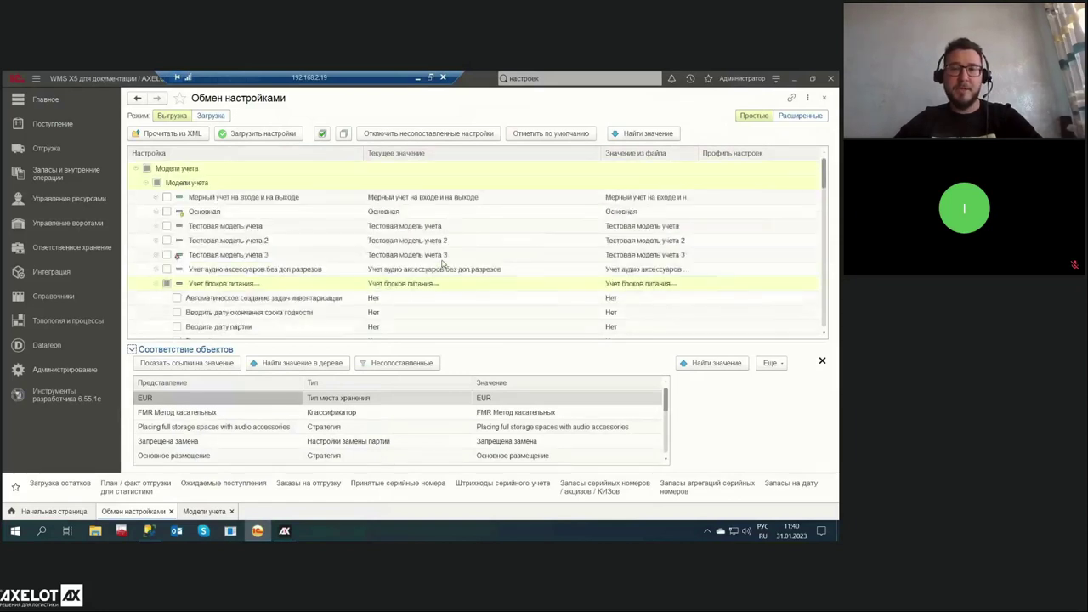
pyautogui.click(138, 171)
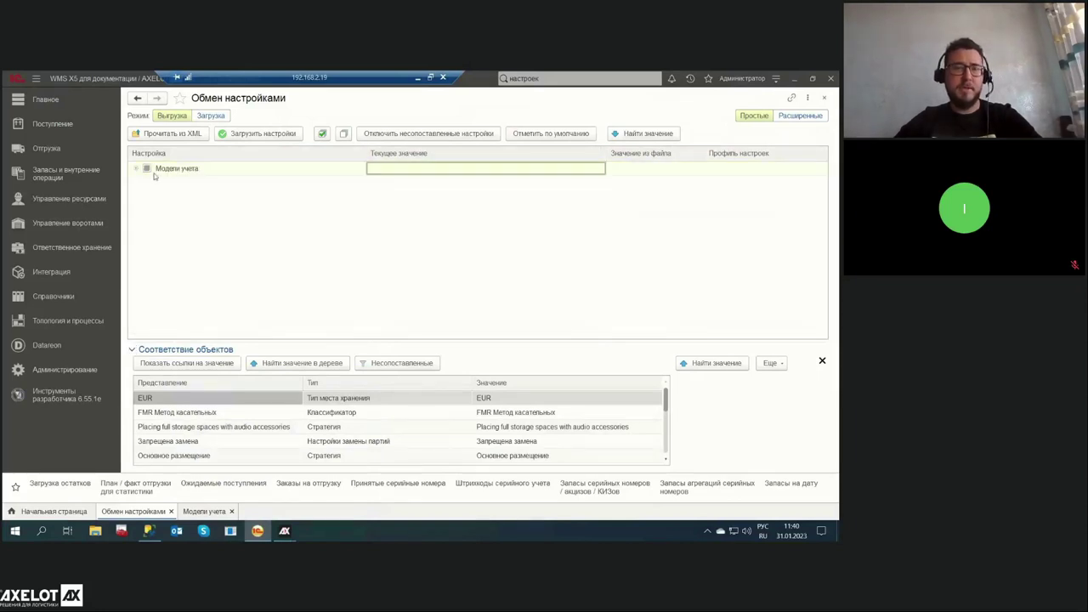
pyautogui.moveTo(493, 303); pyautogui.dragTo(493, 275)
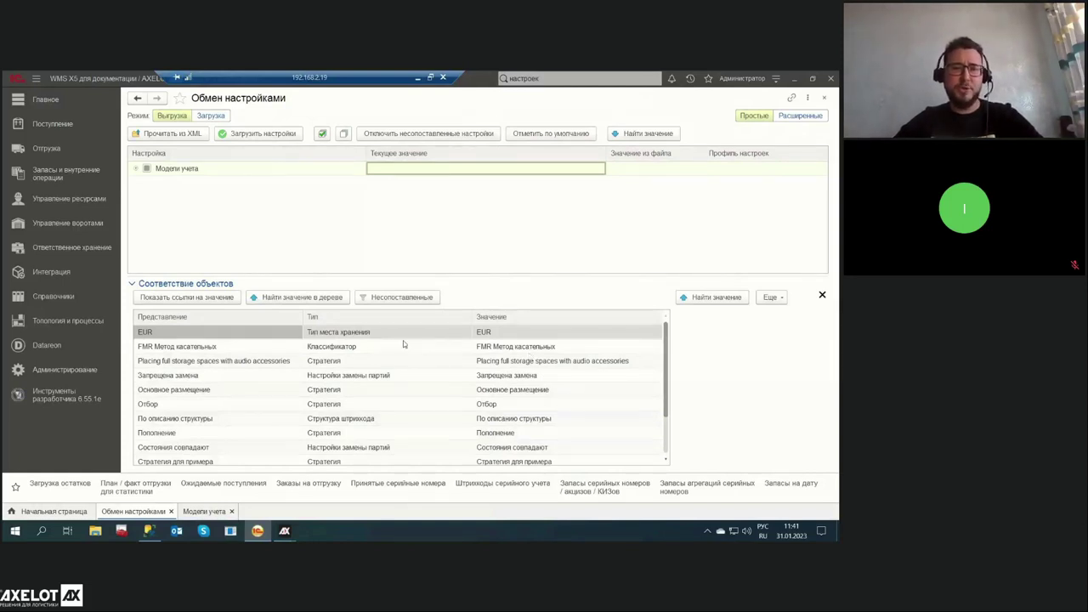
pyautogui.click(248, 344)
pyautogui.click(246, 332)
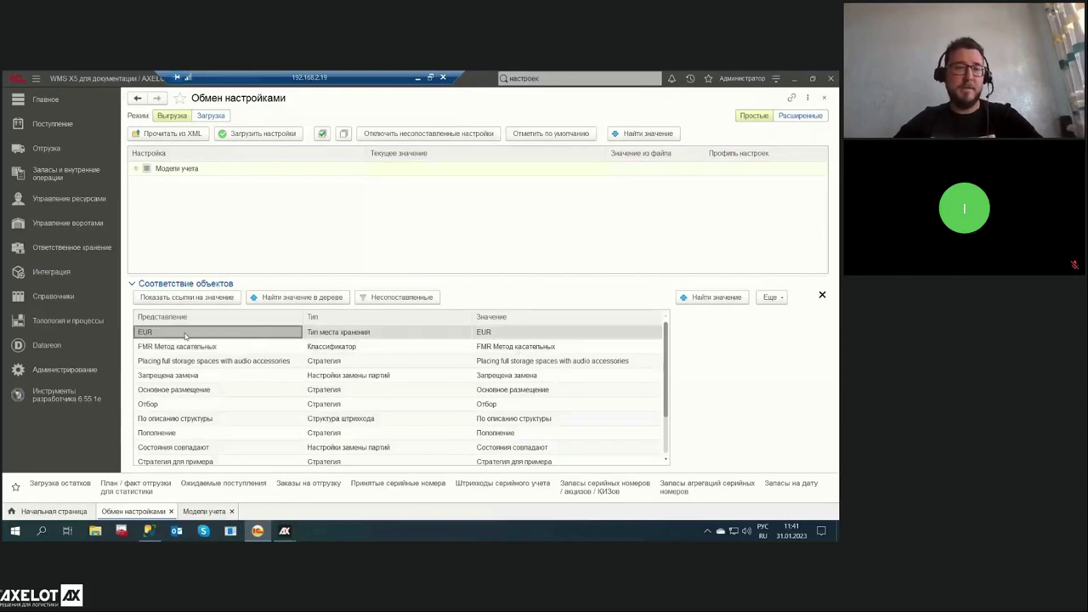
# Clear the mapped value of the EUR storage place type and toggle the Несопоставленные filter on and off
pyautogui.doubleClick(581, 330)
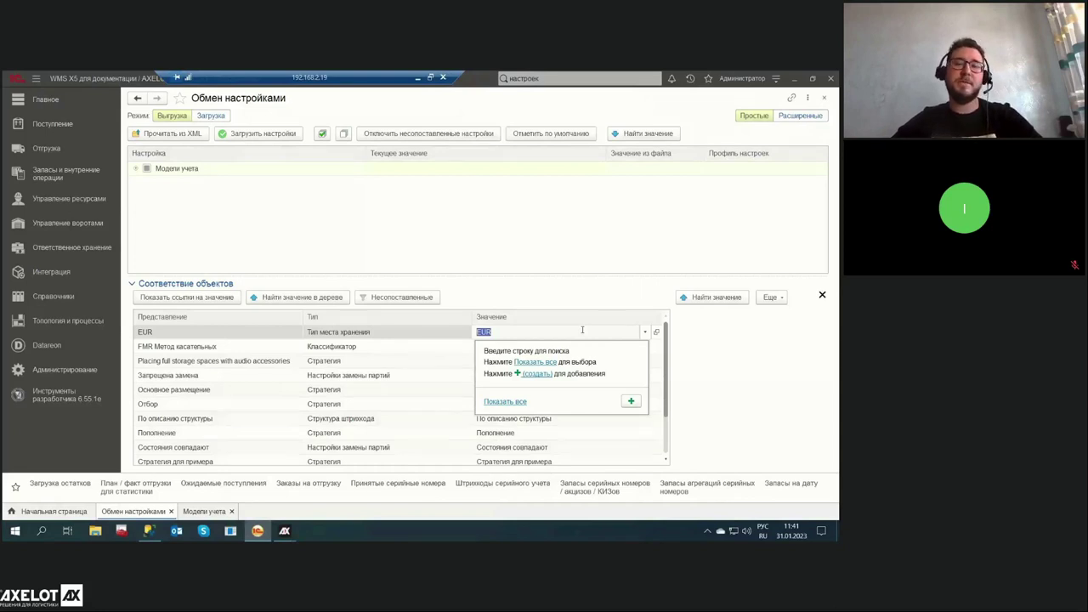
pyautogui.press('BackSpace')
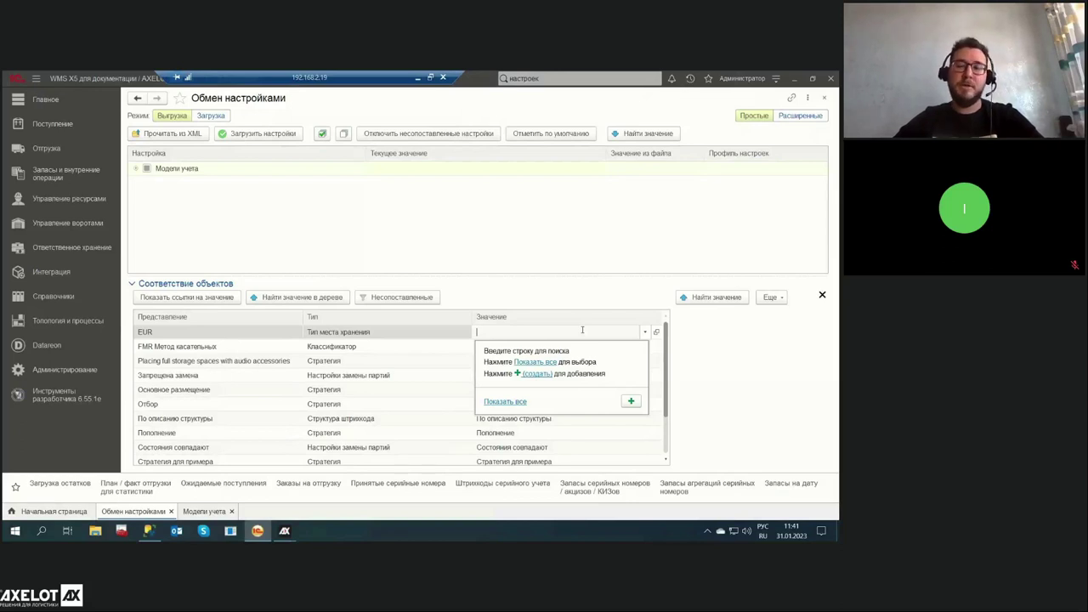
pyautogui.click(413, 334)
pyautogui.click(403, 348)
pyautogui.click(396, 300)
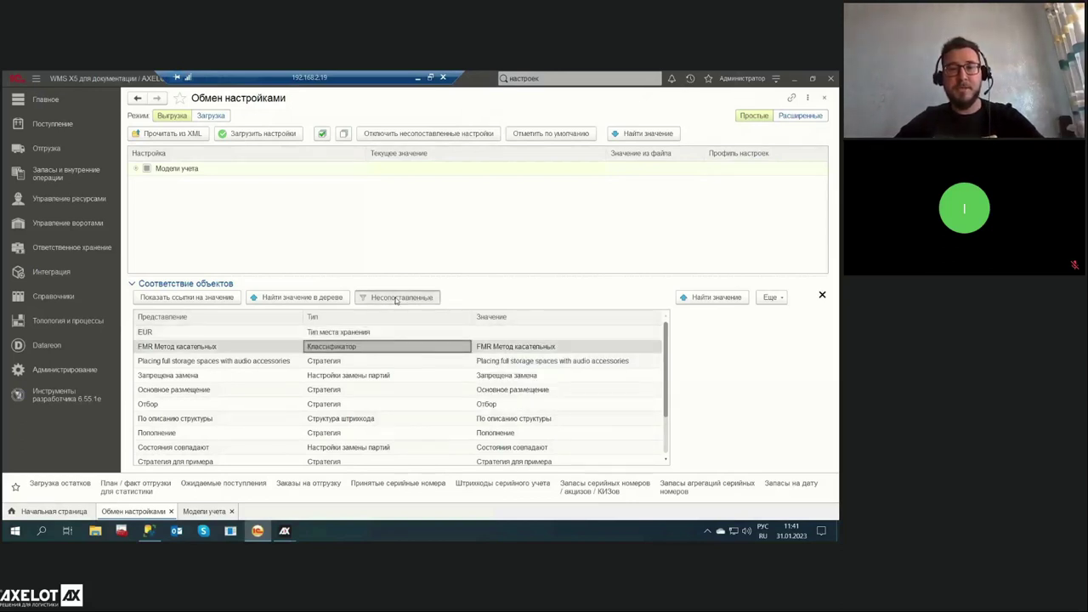
pyautogui.click(383, 299)
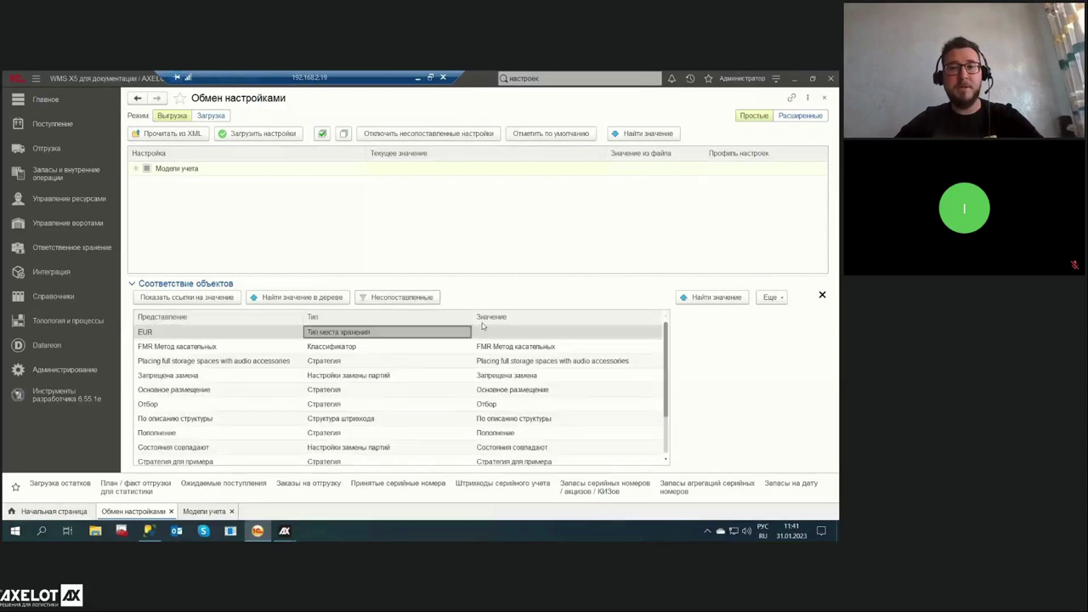
# Map the EUR storage place type back to the value EUR
pyautogui.click(510, 332)
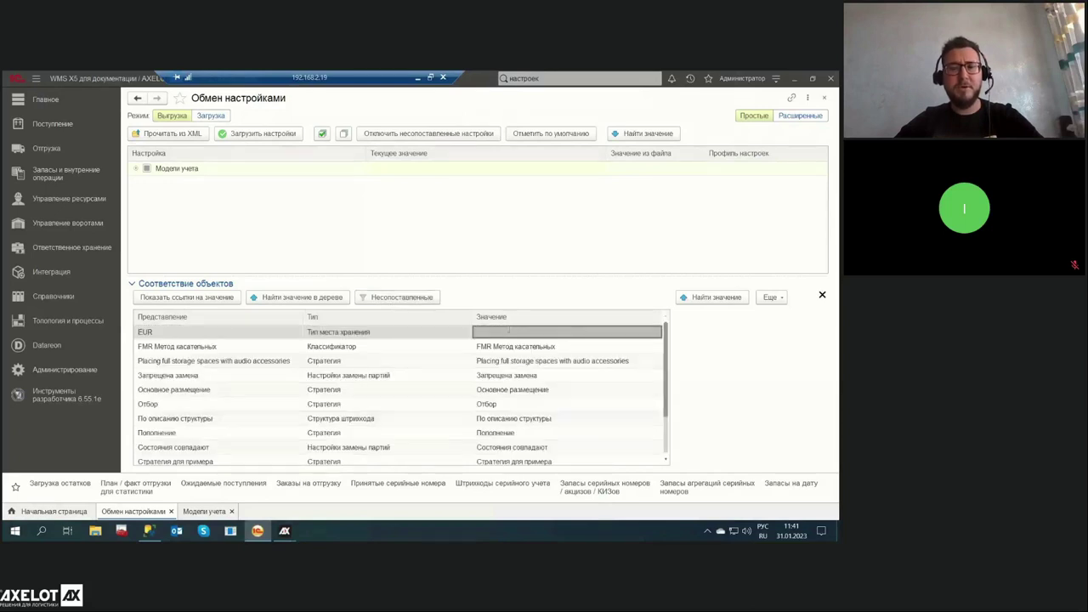
pyautogui.click(510, 332)
pyautogui.hotkey('alt', 'shift')
pyautogui.write('e')
pyautogui.click(507, 349)
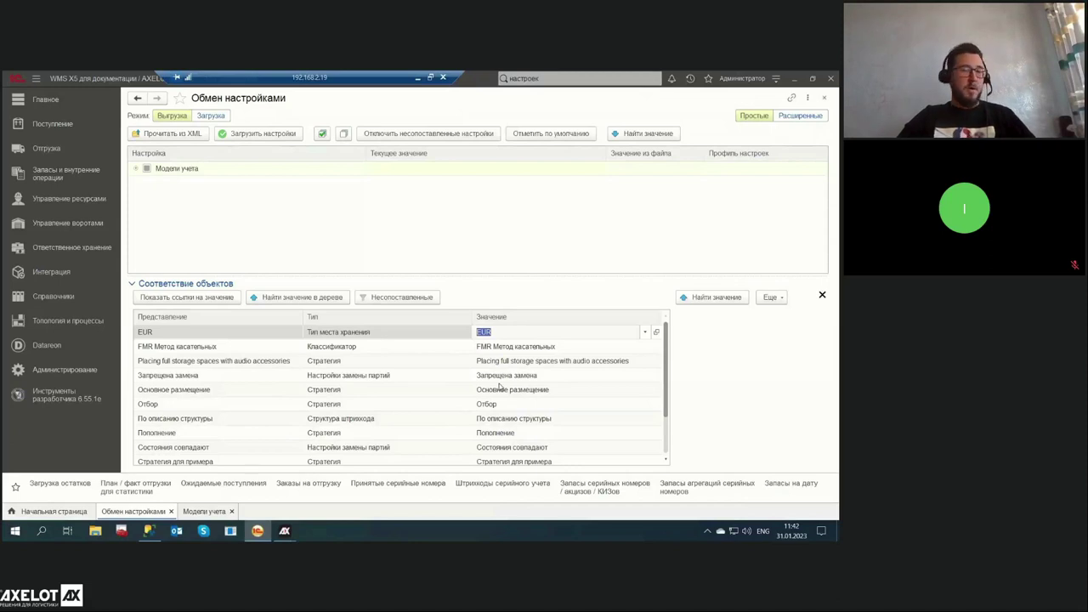
pyautogui.press('Escape')
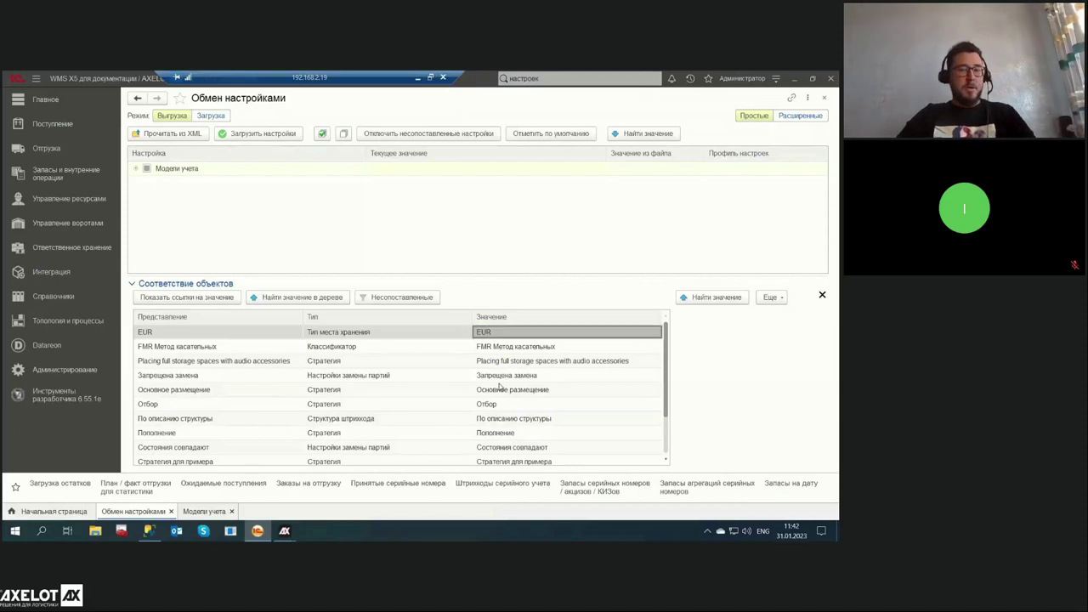
# Close Обмен настройками and Модели учета, and open the Заказы на отгрузку list
pyautogui.click(822, 97)
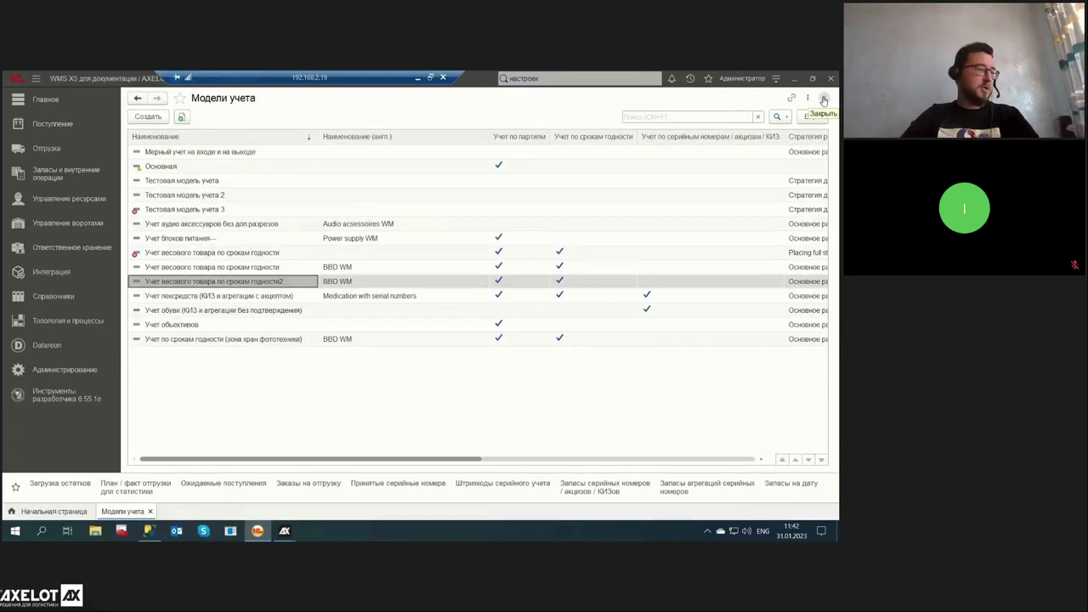
pyautogui.click(823, 100)
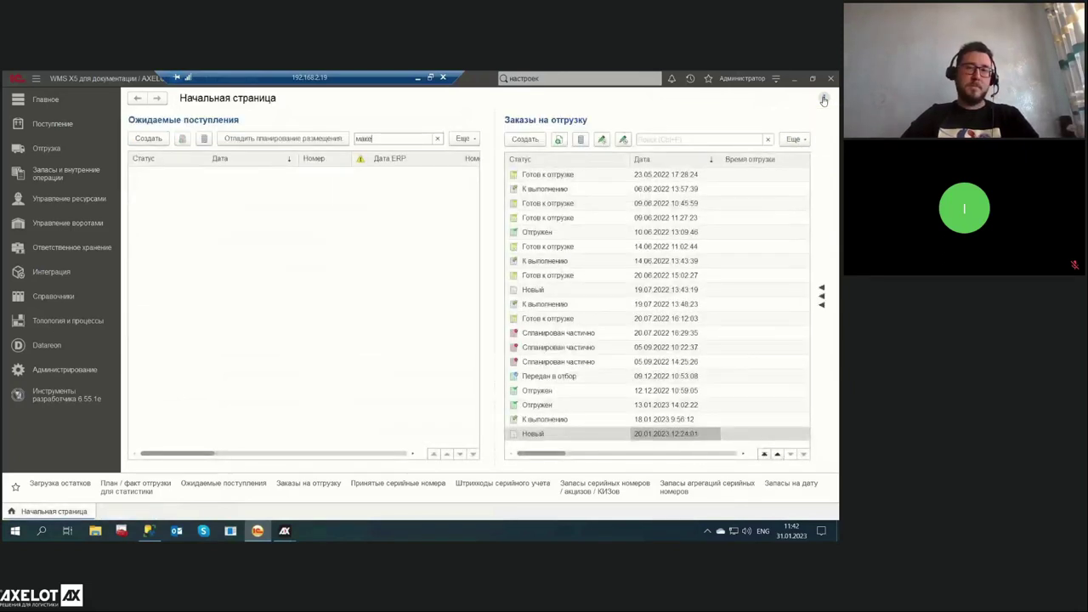
pyautogui.click(44, 149)
pyautogui.click(158, 190)
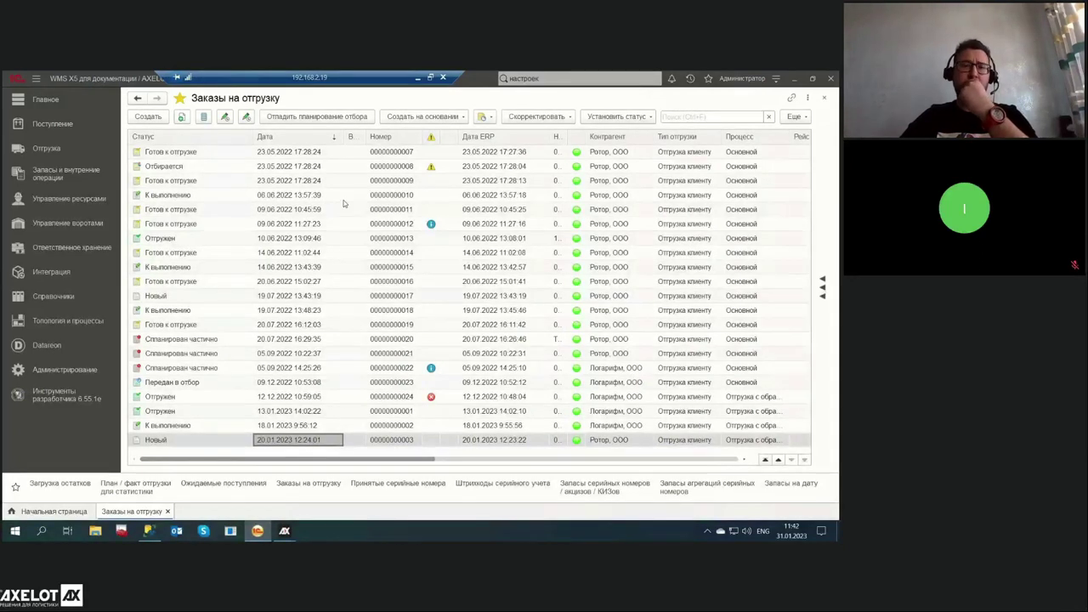
# Open the shipping order dated 06.06.2022 13:57:39, view its История событий, and close it
pyautogui.click(342, 195)
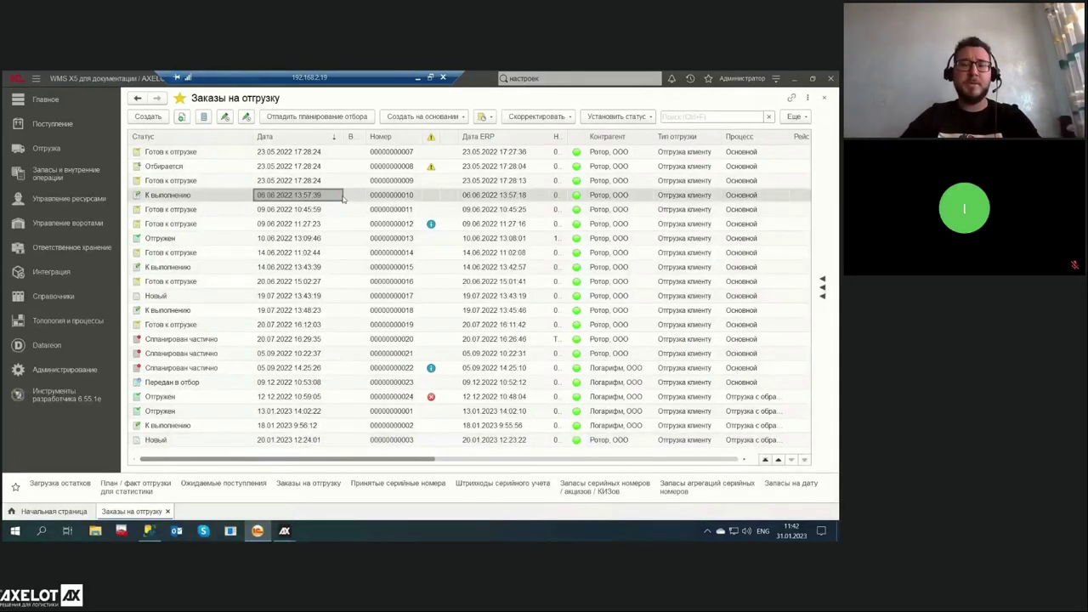
pyautogui.doubleClick(342, 196)
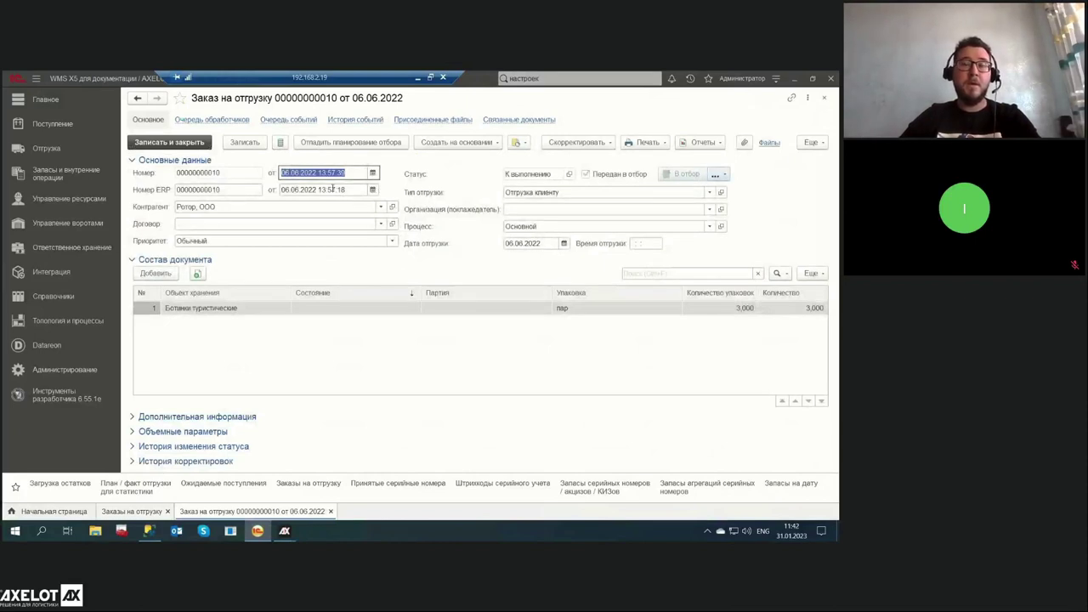
pyautogui.click(362, 120)
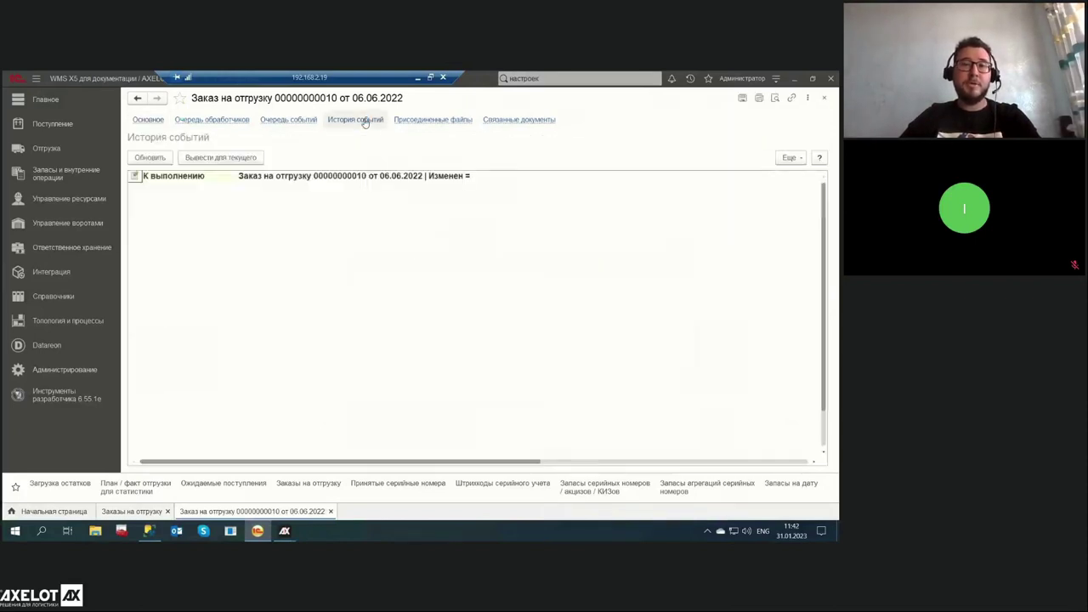
pyautogui.click(823, 98)
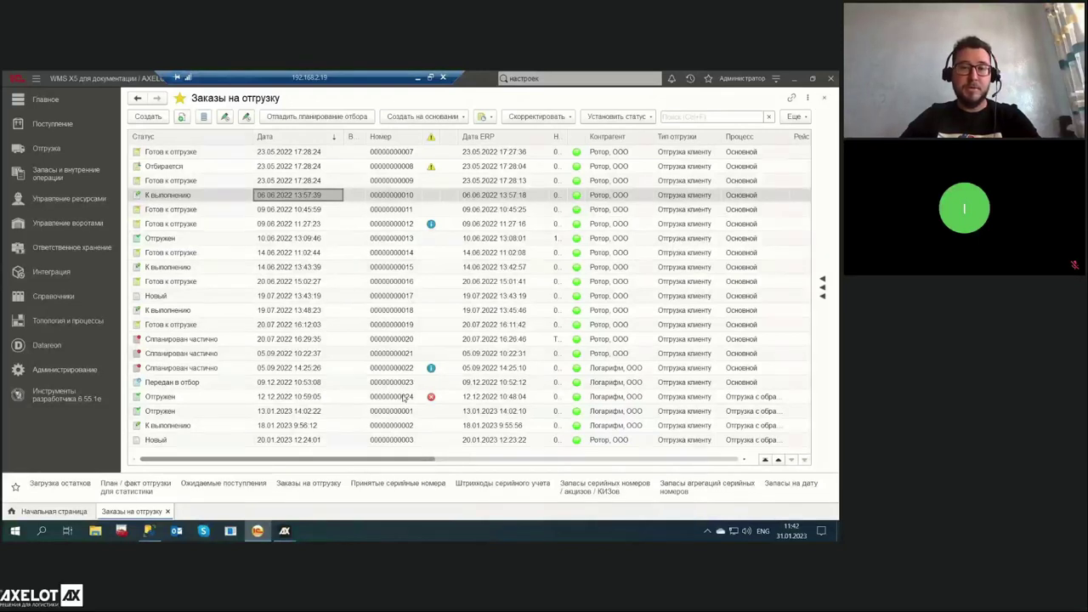
# Open the shipping order dated 20.07.2022 16:12:03, view its История событий, and close it
pyautogui.doubleClick(398, 327)
pyautogui.click(379, 122)
pyautogui.press('Escape')
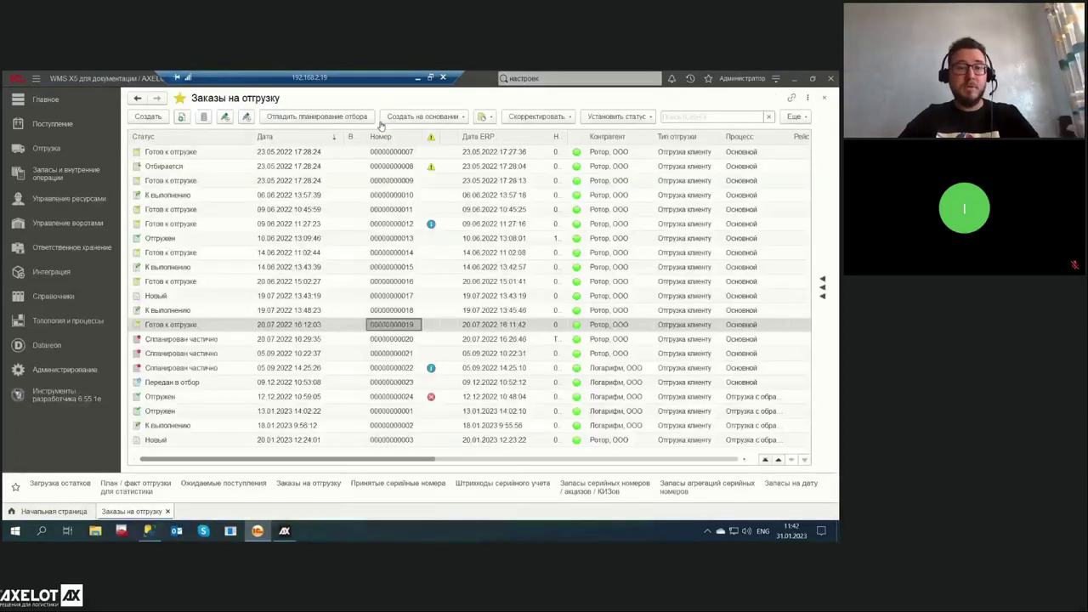
# Filter the shipping orders by the number of the order dated 06.06.2022 13:57:39
pyautogui.click(401, 209)
pyautogui.click(401, 198)
pyautogui.hotkey('alt', 'f')
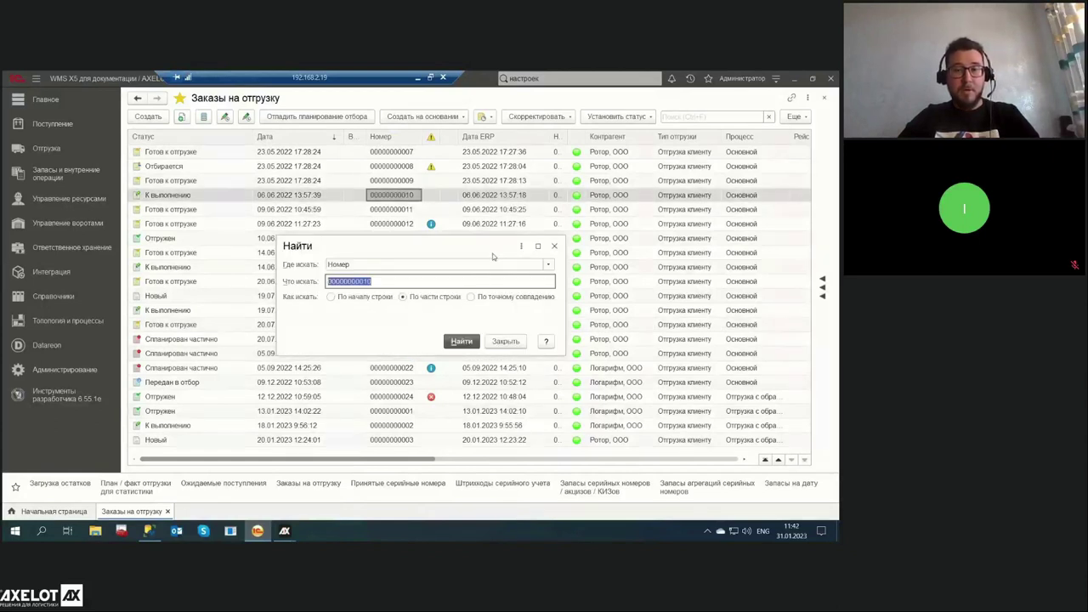
pyautogui.click(460, 342)
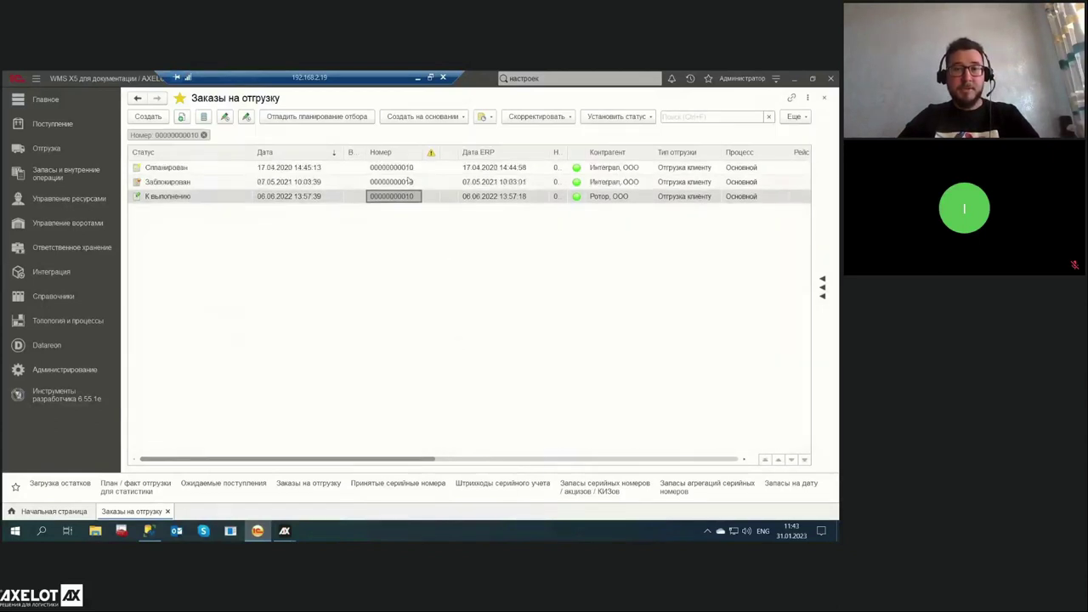
# View the История событий of the orders dated 07.05.2021 10:03:39 and 17.04.2020 14:45:13, closing each and clearing the number filter
pyautogui.click(403, 184)
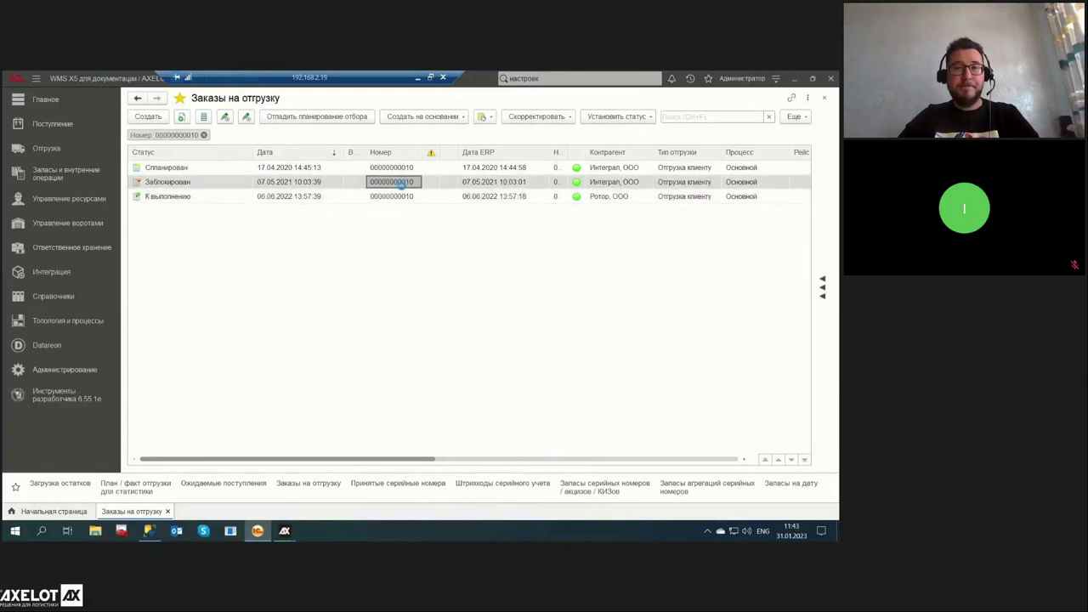
pyautogui.doubleClick(403, 183)
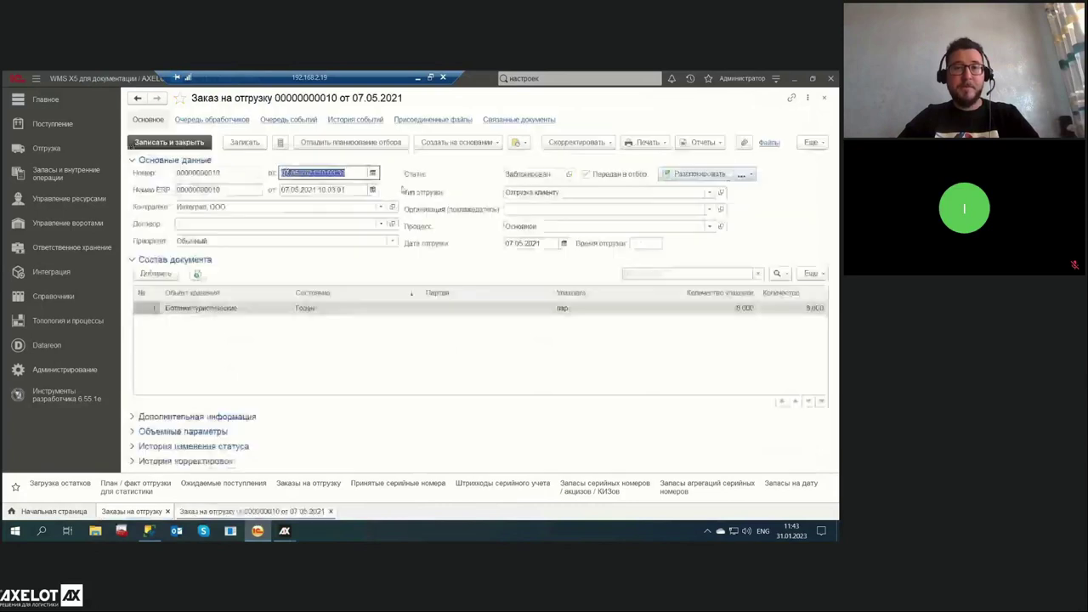
pyautogui.click(356, 120)
pyautogui.press('Escape')
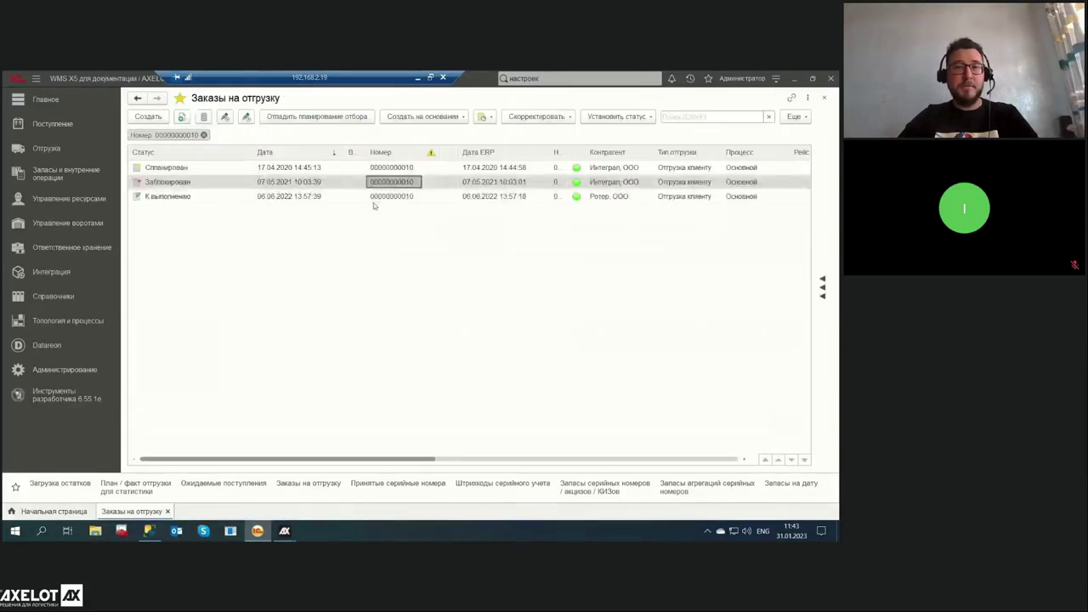
pyautogui.doubleClick(383, 166)
pyautogui.click(354, 123)
pyautogui.press('Escape')
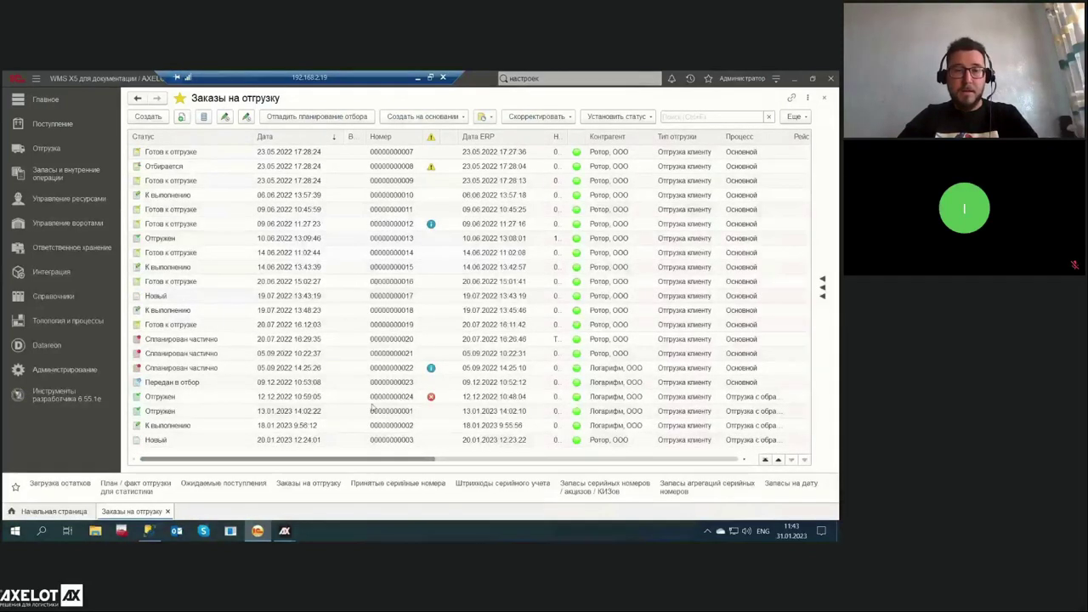
# View the История событий of the orders dated 13.01.2023 14:02:22 and 12.12.2022 10:59:05, closing each one
pyautogui.click(374, 412)
pyautogui.doubleClick(365, 412)
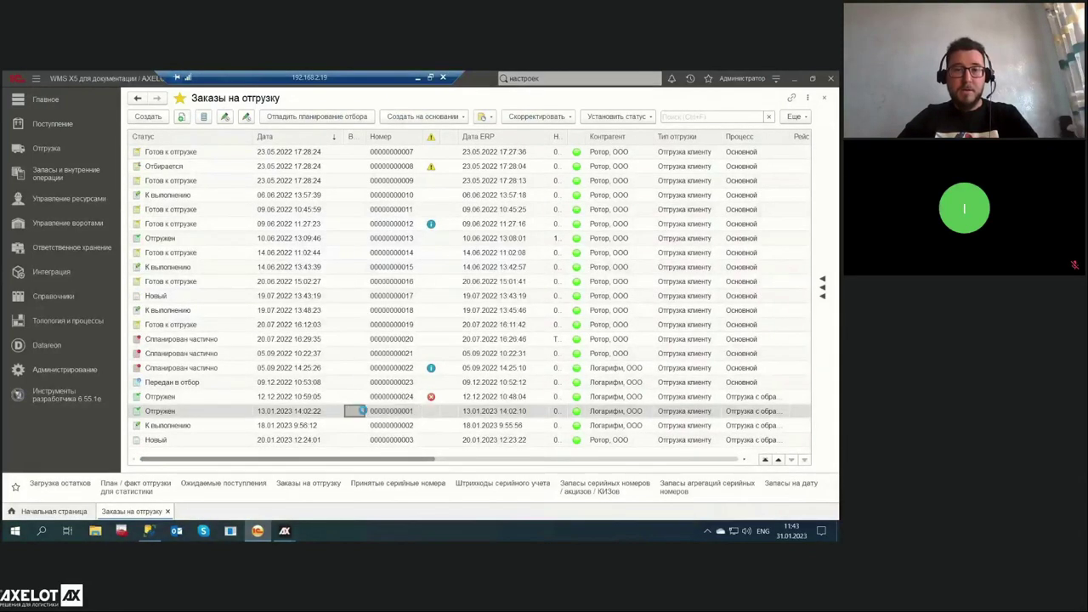
pyautogui.click(368, 119)
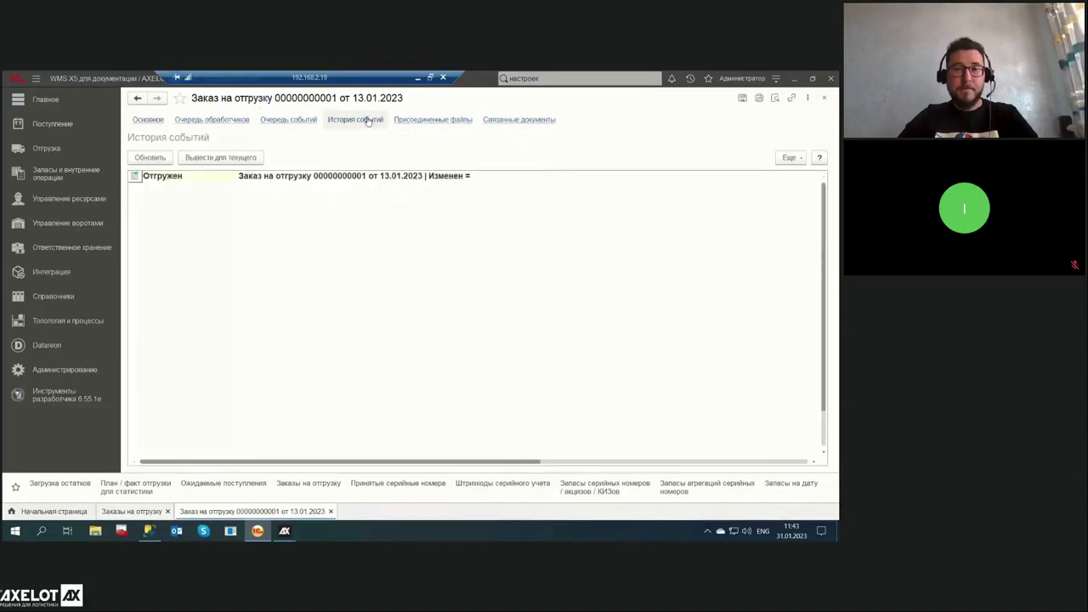
pyautogui.press('Escape')
pyautogui.doubleClick(361, 397)
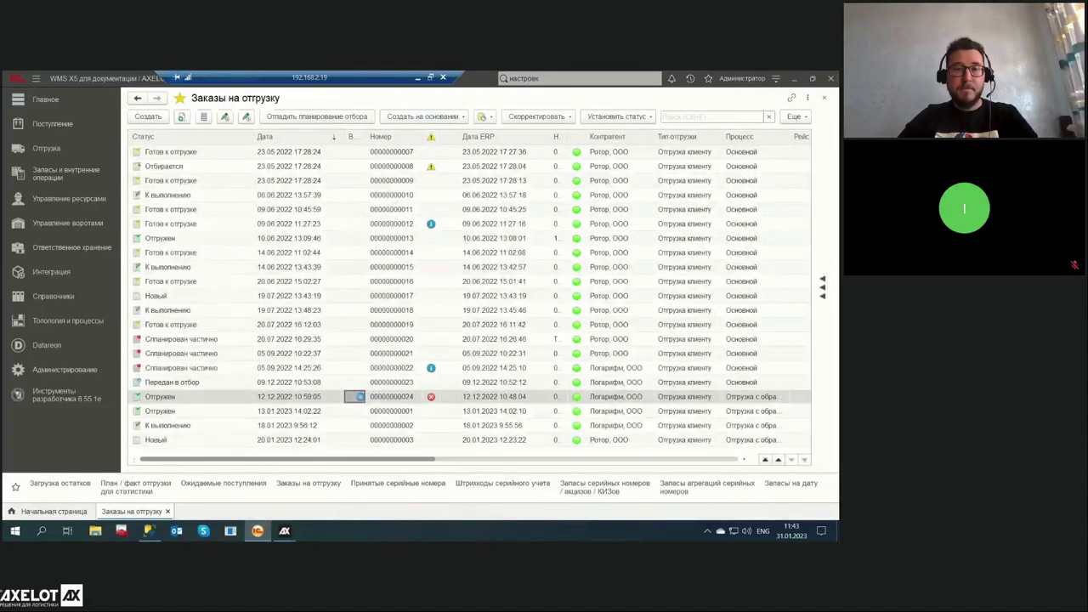
pyautogui.click(354, 120)
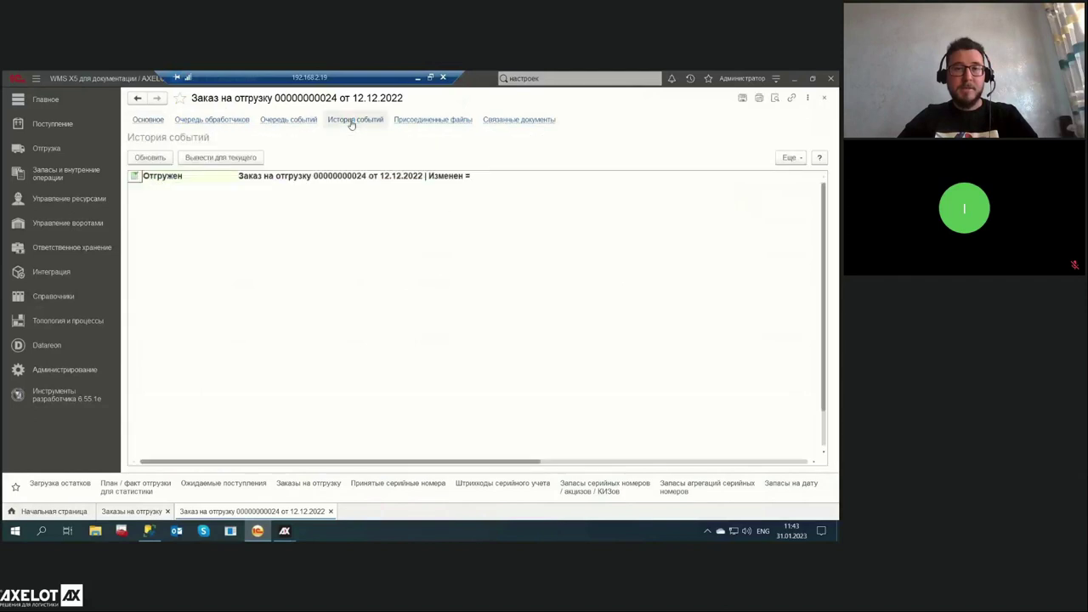
pyautogui.press('Escape')
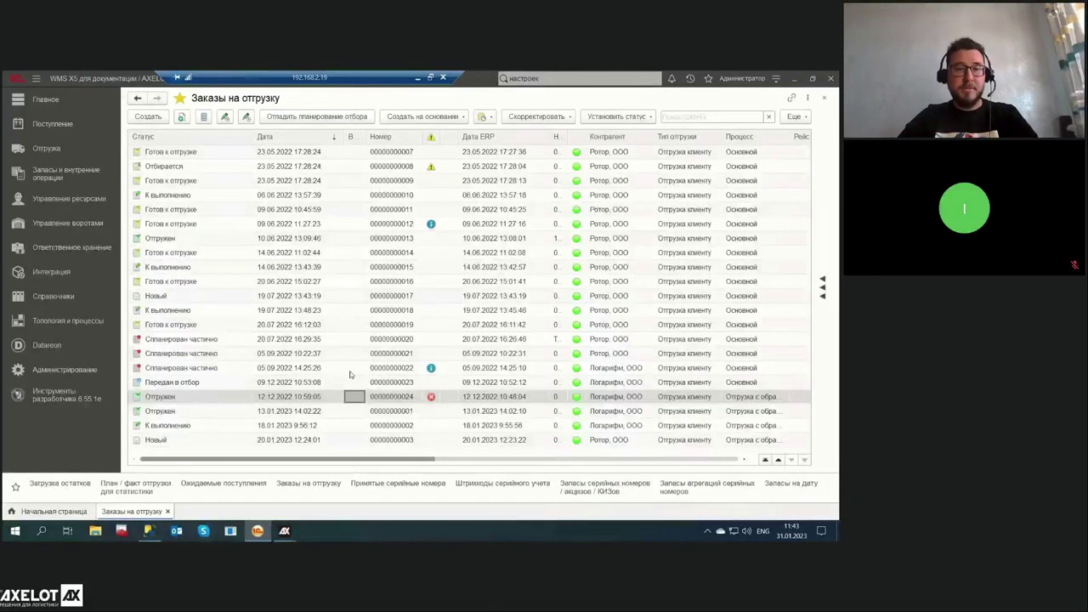
# View the История событий of the orders dated 05.09.2022 14:25:26 and 20.07.2022 16:12:03, closing each one
pyautogui.doubleClick(349, 370)
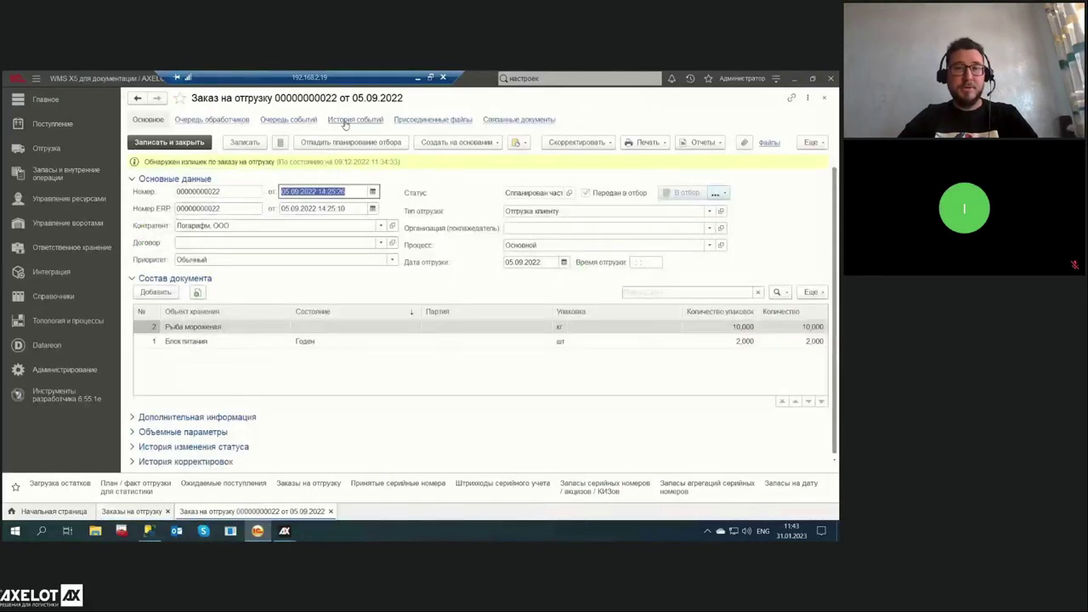
pyautogui.click(346, 121)
pyautogui.press('Escape')
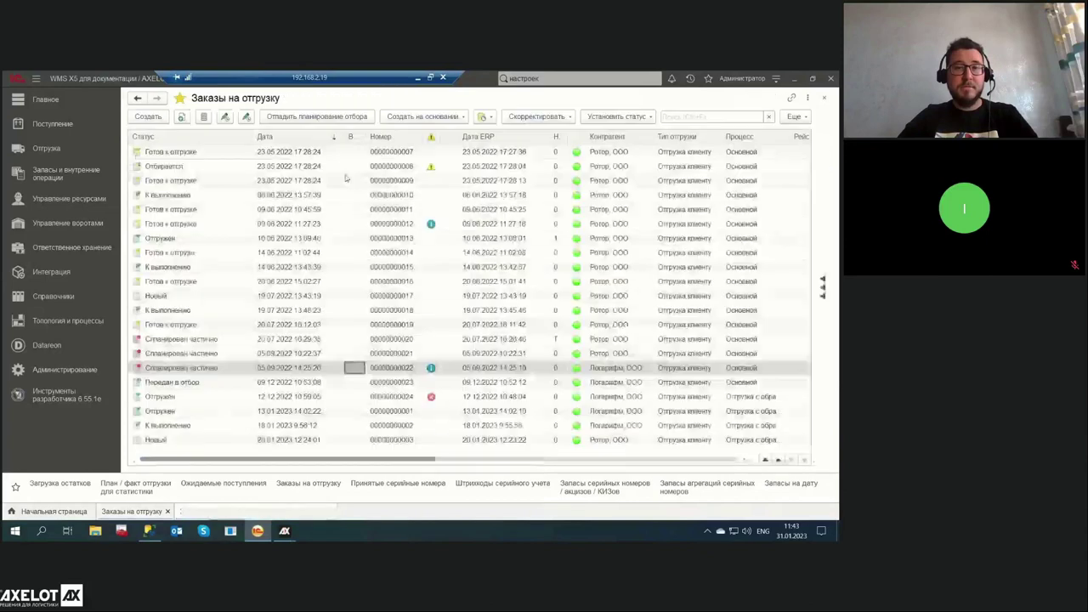
pyautogui.doubleClick(304, 324)
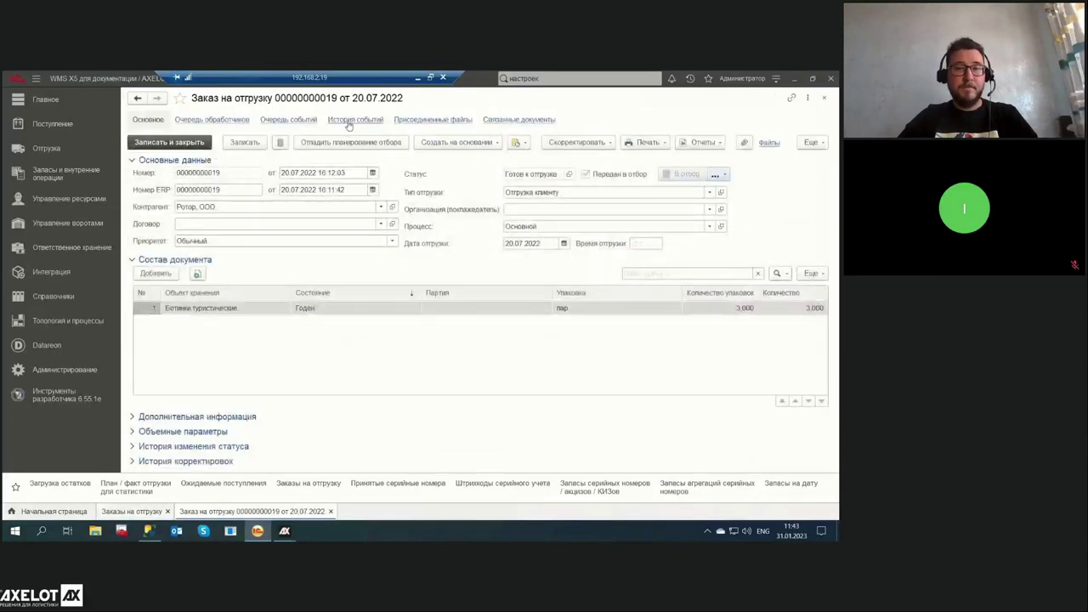
pyautogui.click(348, 122)
pyautogui.press('Escape')
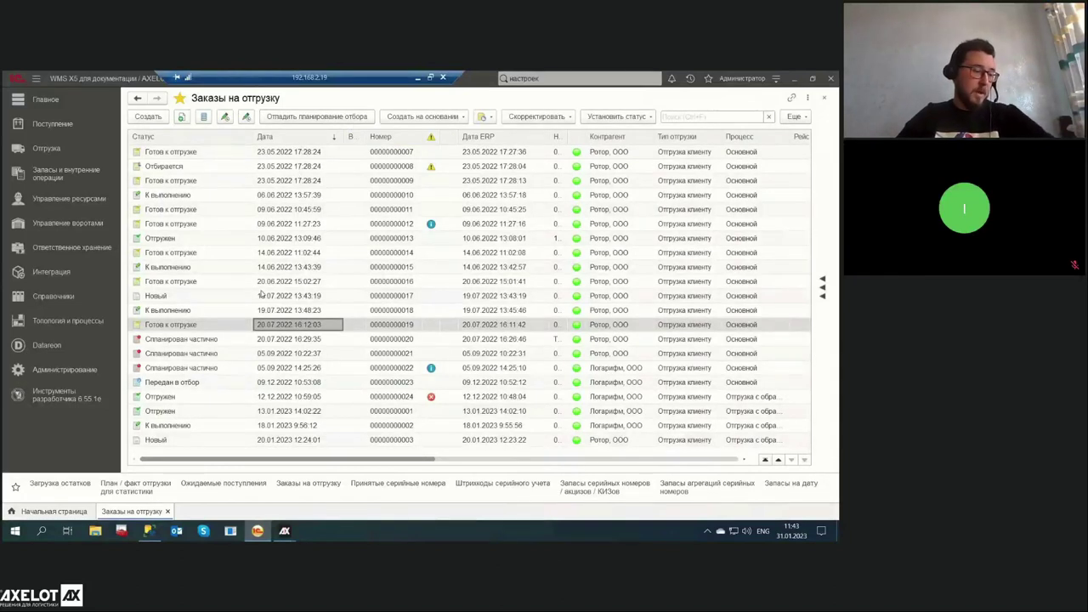
# Open the shipping order dated 20.01.2023 12:24:01, and open Регламентные и фоновые задания from the favourites
pyautogui.click(260, 441)
pyautogui.doubleClick(261, 439)
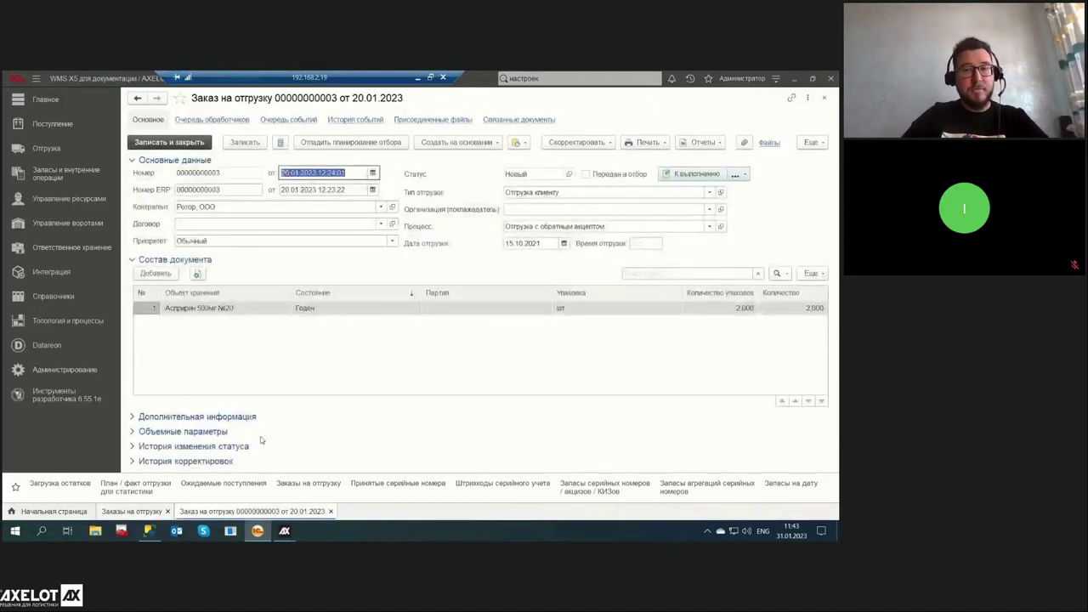
pyautogui.click(16, 489)
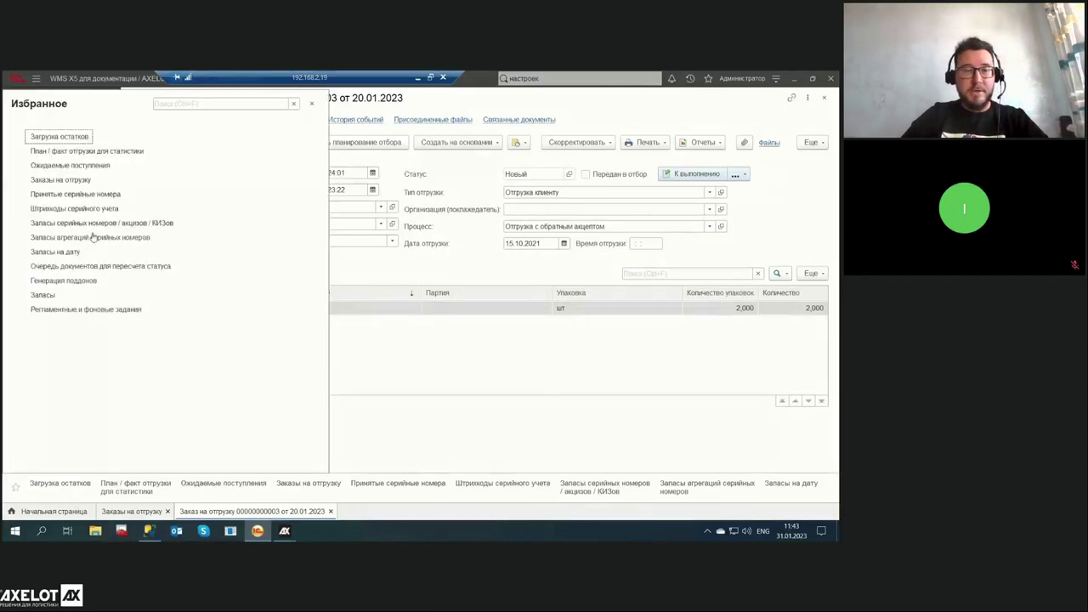
pyautogui.click(85, 310)
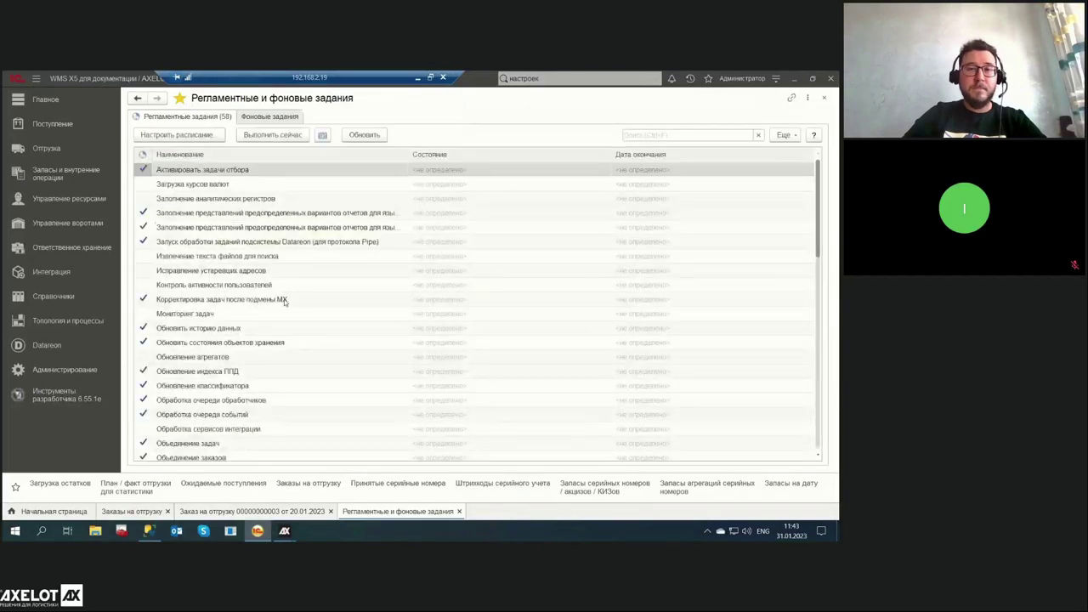
# Run the scheduled jobs Обработка очереди событий and Обработка очереди обработчиков immediately
pyautogui.click(261, 414)
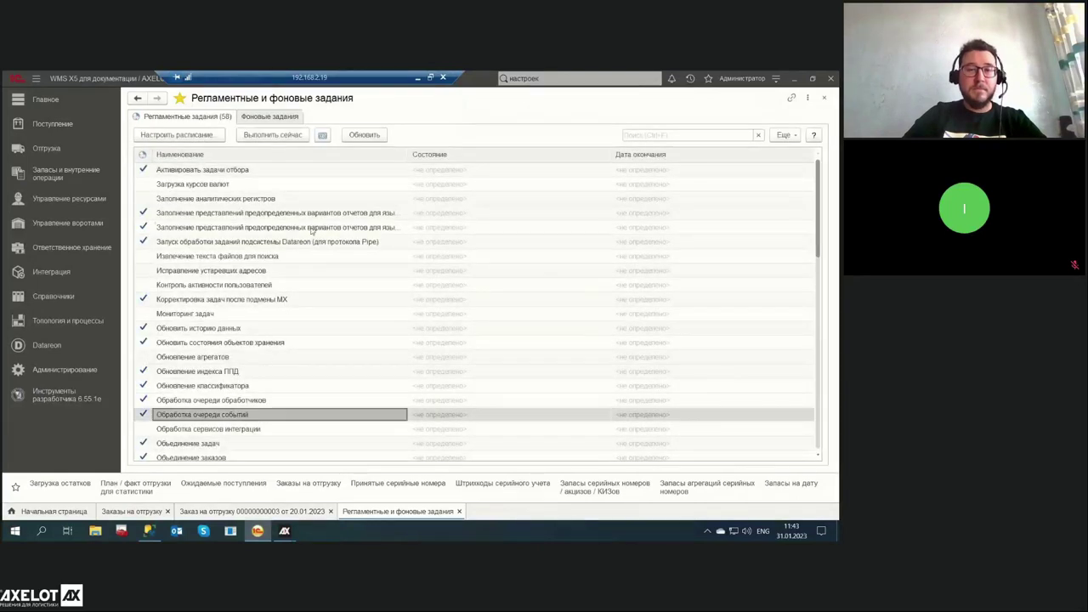
pyautogui.click(285, 139)
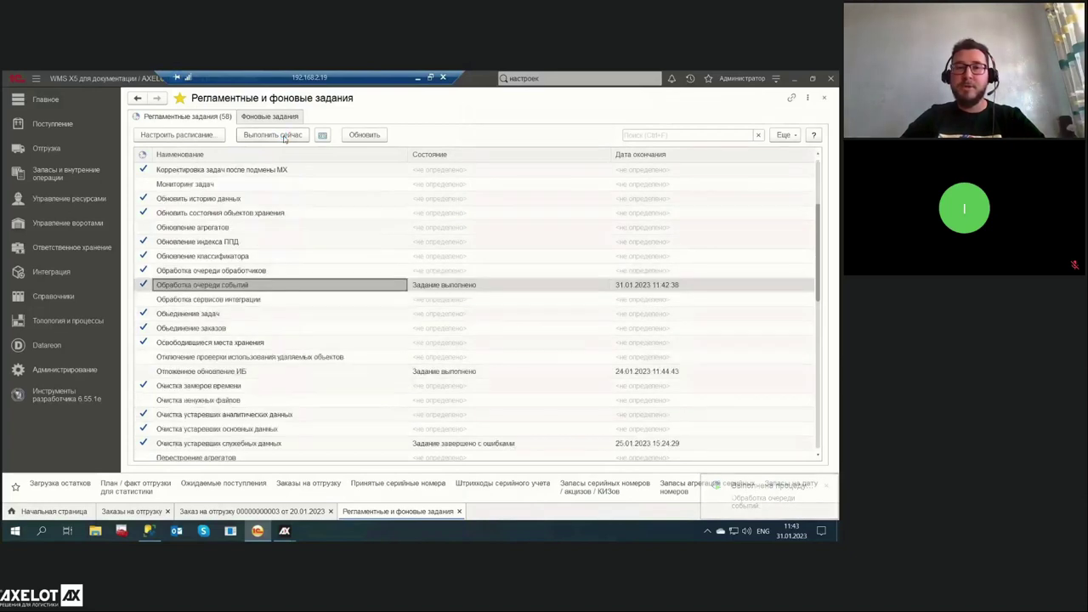
pyautogui.click(259, 270)
pyautogui.click(280, 134)
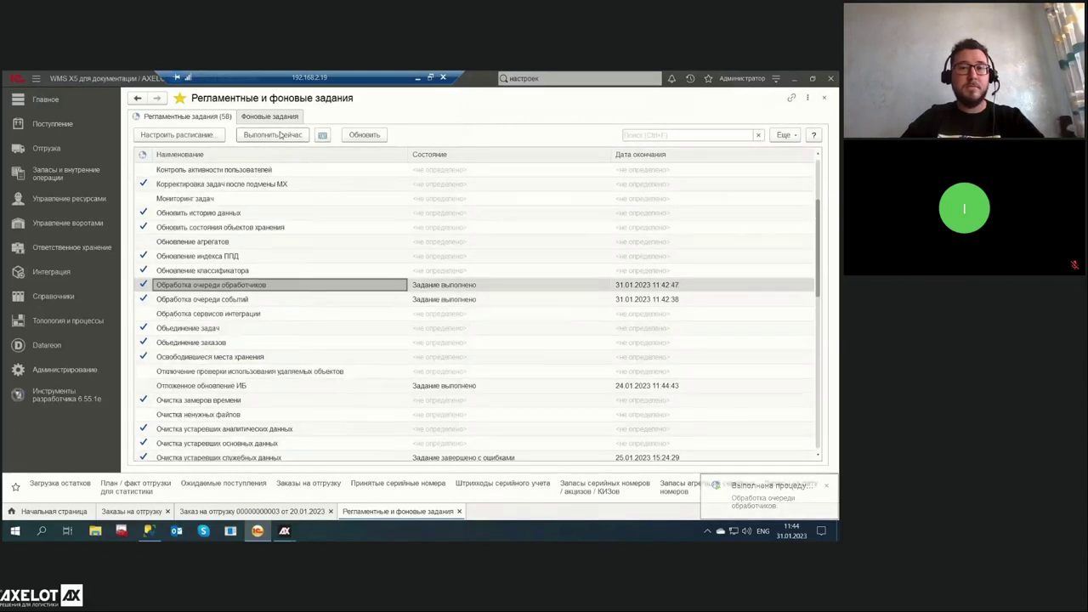
# Return to the shipping order dated 20.01.2023 12:24:01 and view its История событий
pyautogui.click(147, 514)
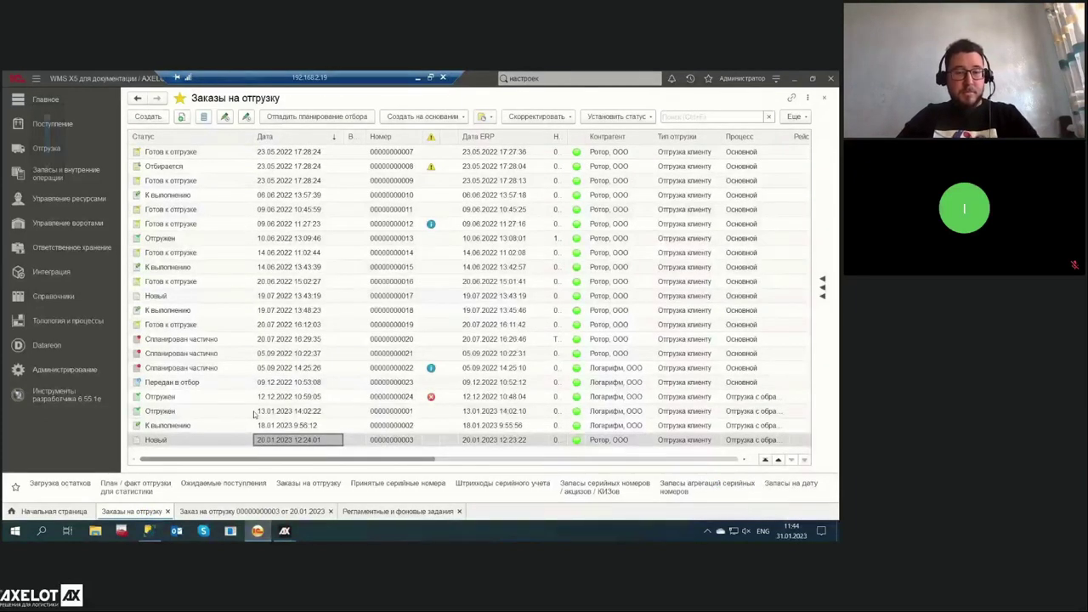
pyautogui.doubleClick(257, 439)
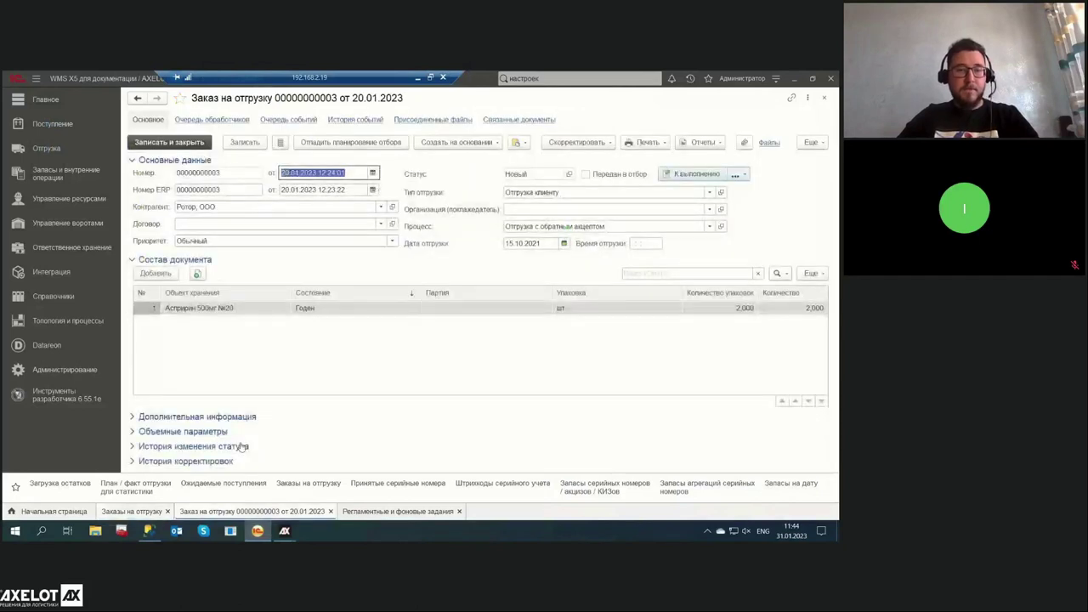
pyautogui.click(365, 120)
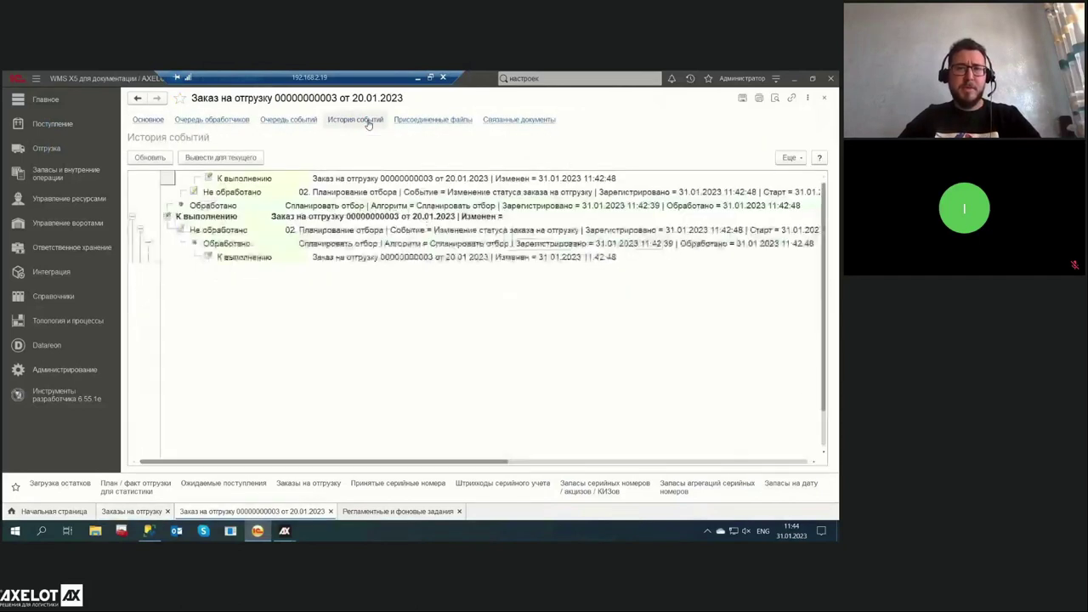
pyautogui.click(391, 216)
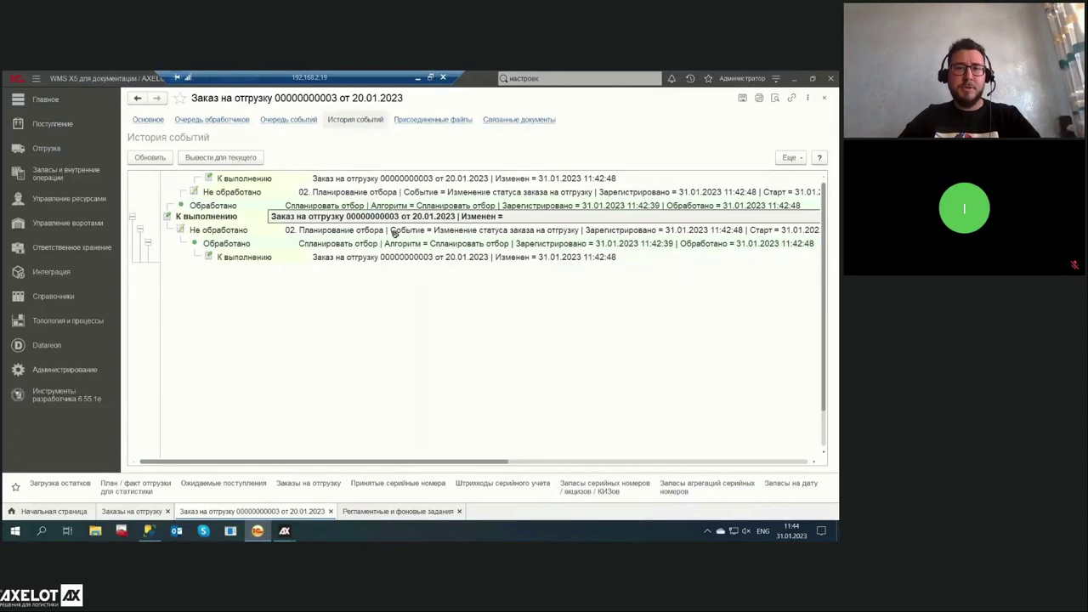
# Inspect the Спланировать отбор handler and the 02. Планирование отбора subscription from the event history, and close them and the order
pyautogui.click(338, 246)
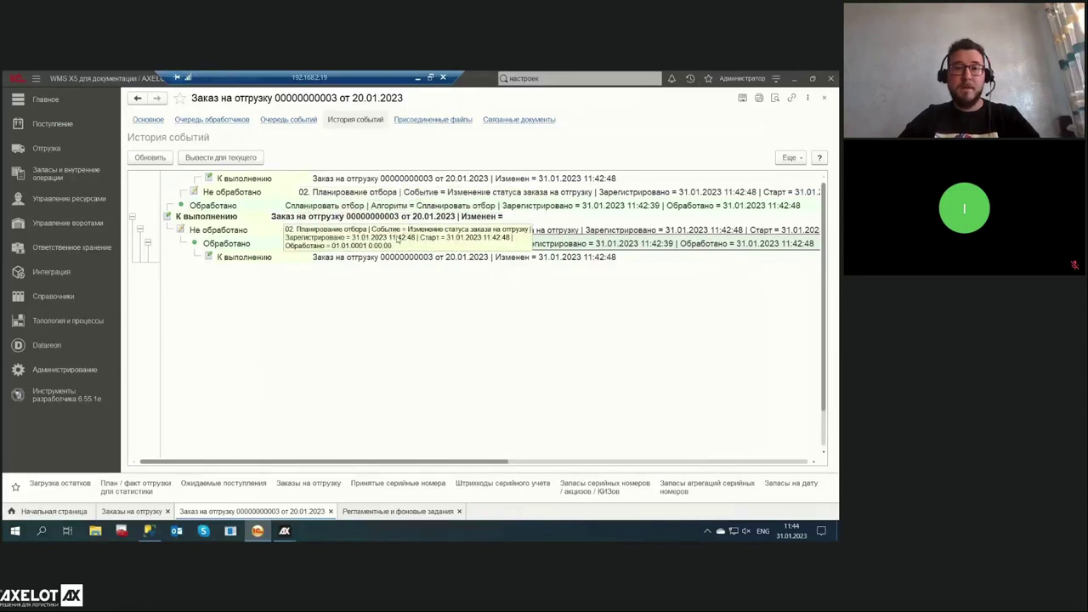
pyautogui.doubleClick(395, 241)
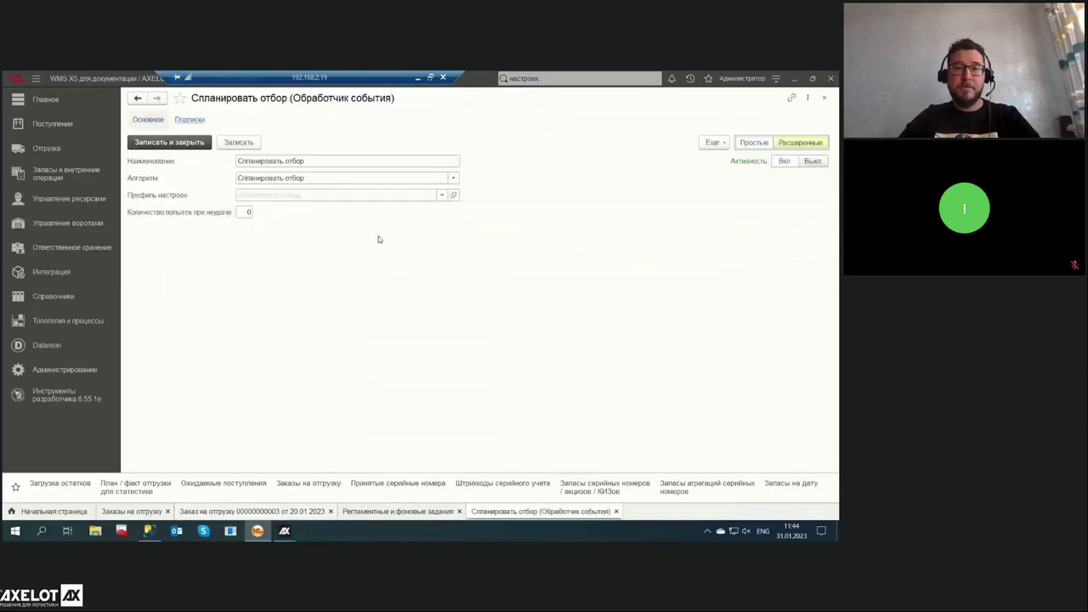
pyautogui.press('Escape')
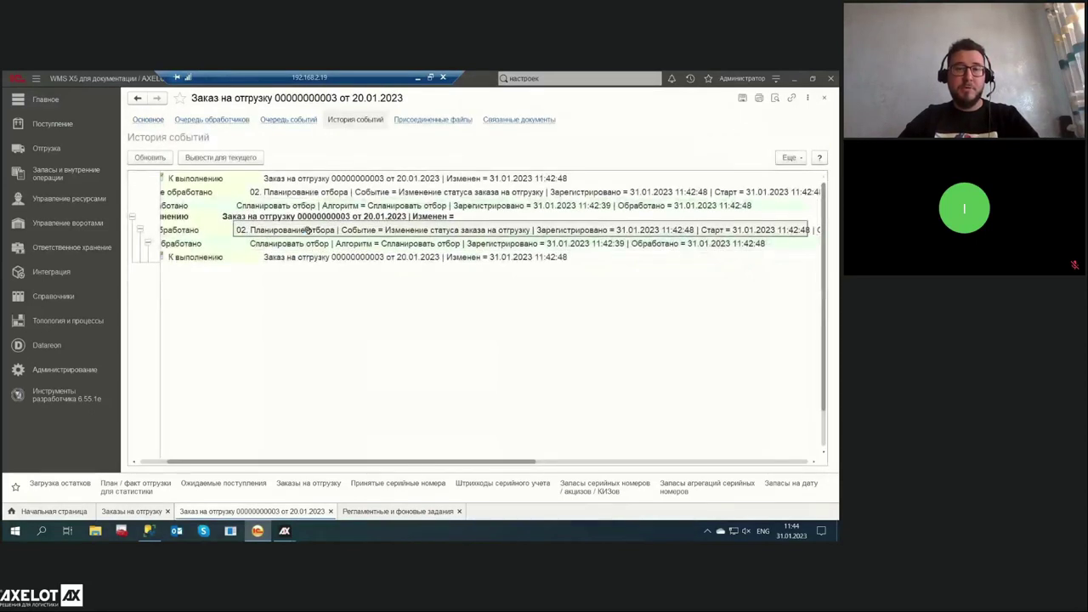
pyautogui.doubleClick(307, 229)
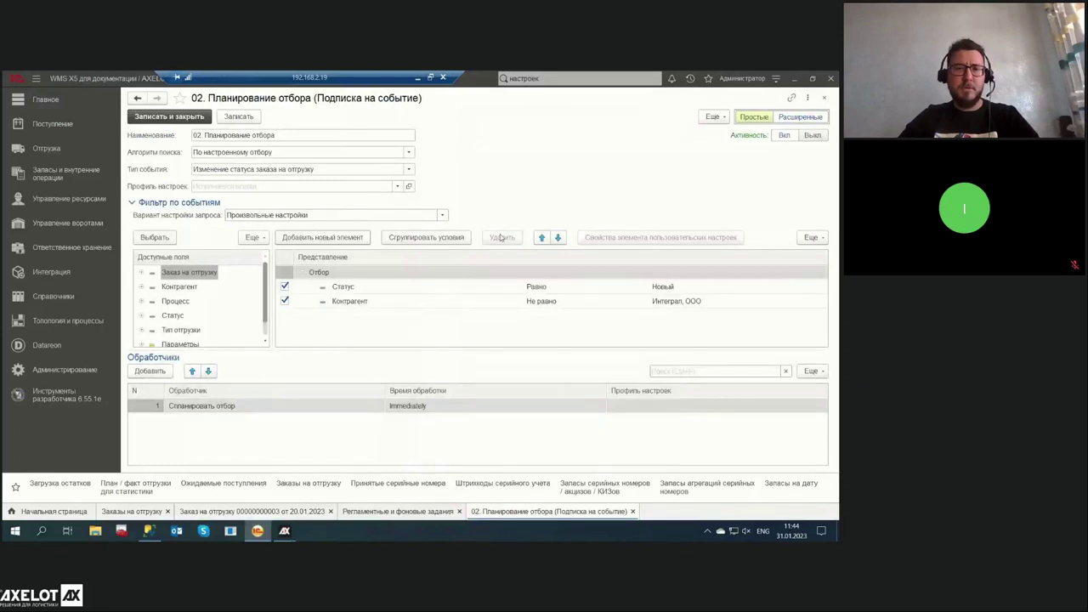
pyautogui.press('Escape')
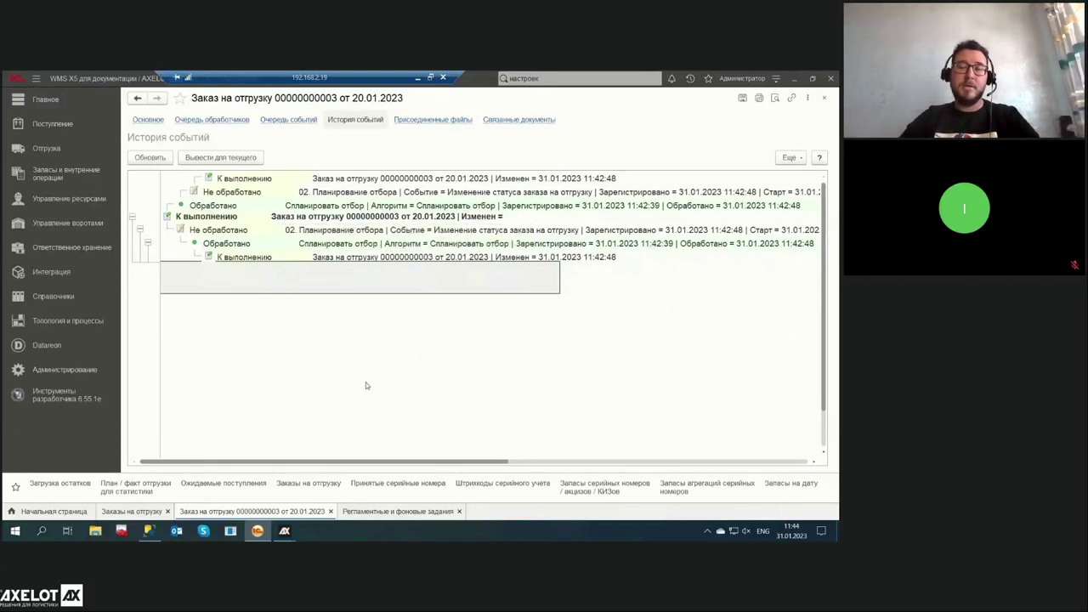
pyautogui.press('Escape')
# View the История событий of the order dated 18.01.2023 9:56:12, and briefly reopen the order dated 20.01.2023 12:24:01, closing both
pyautogui.doubleClick(286, 427)
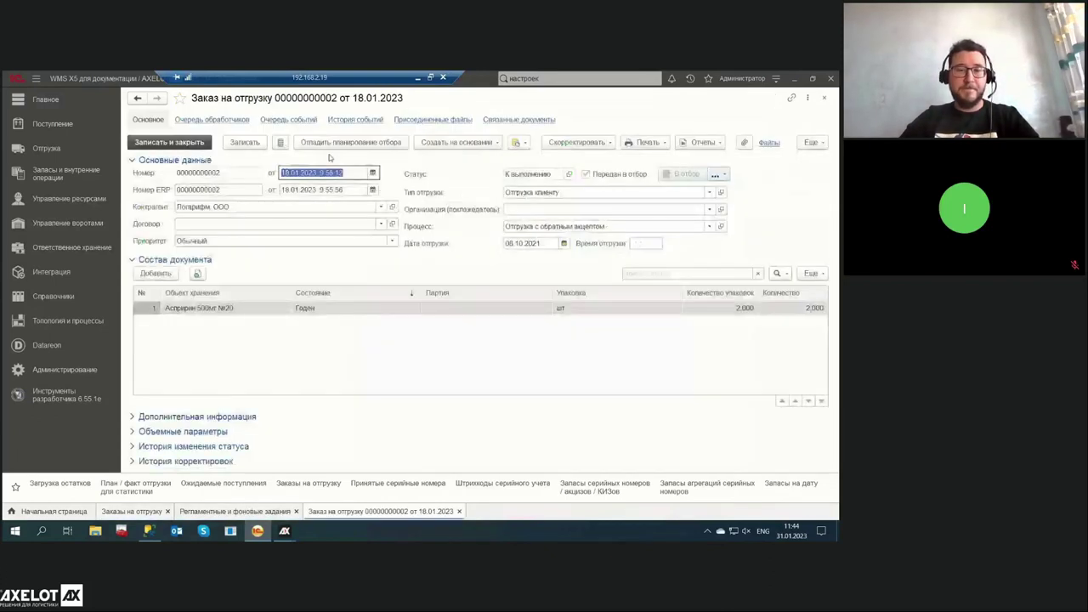
pyautogui.click(361, 119)
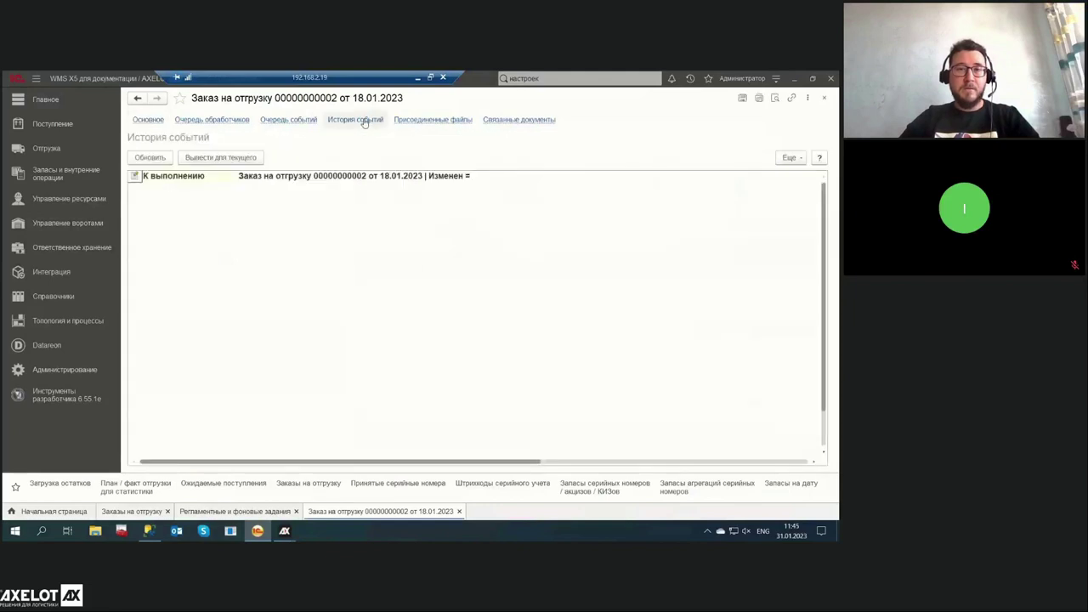
pyautogui.press('Escape')
pyautogui.doubleClick(319, 440)
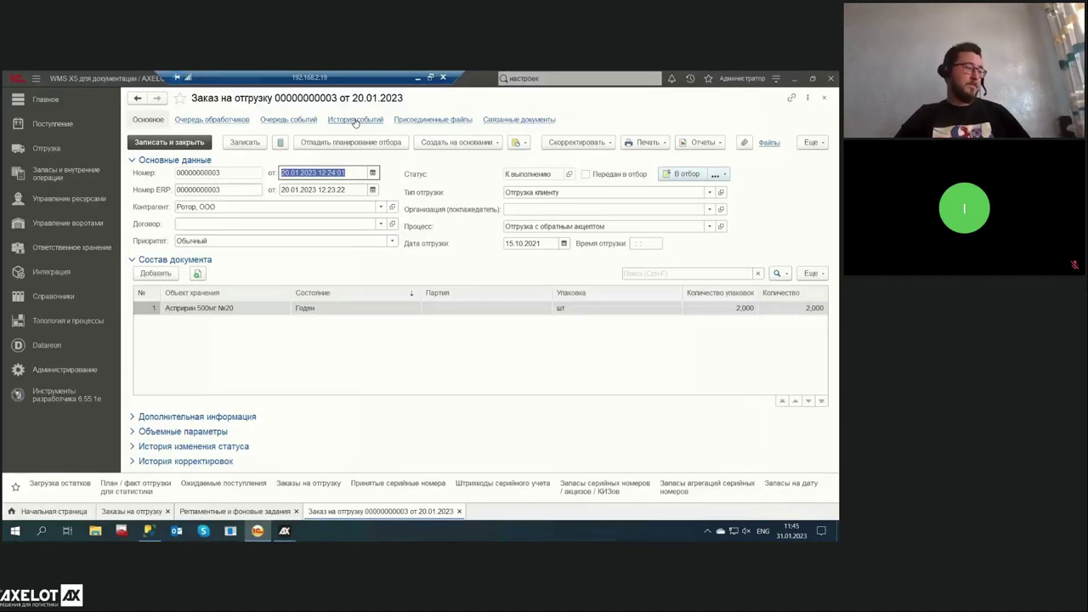
pyautogui.press('Escape')
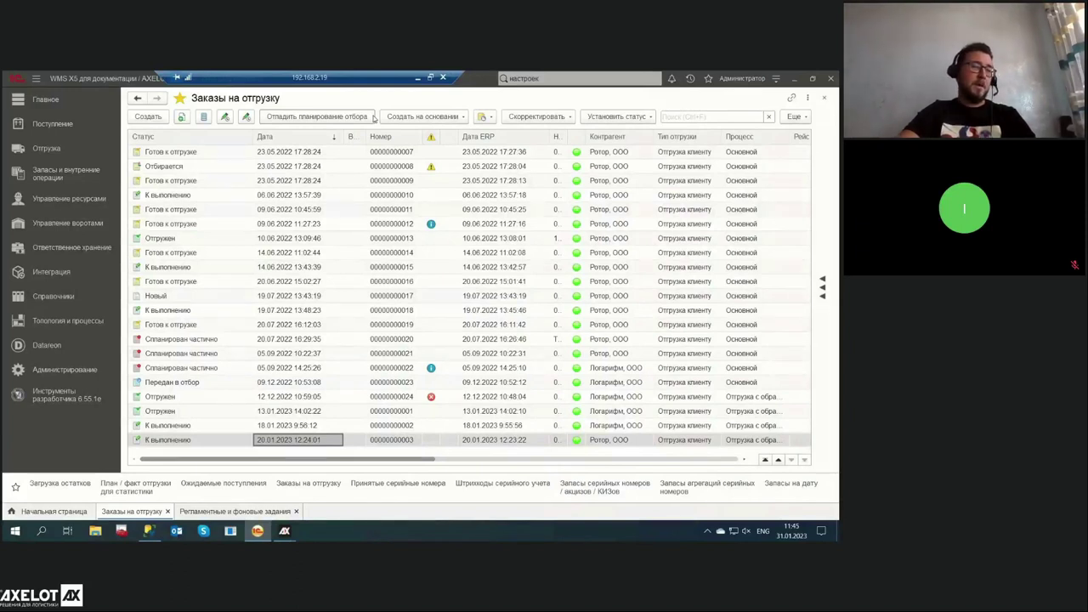
# Open the Ручное размещение algorithm from the Алгоритмы размещения list in the Топология и процессы section
pyautogui.click(90, 322)
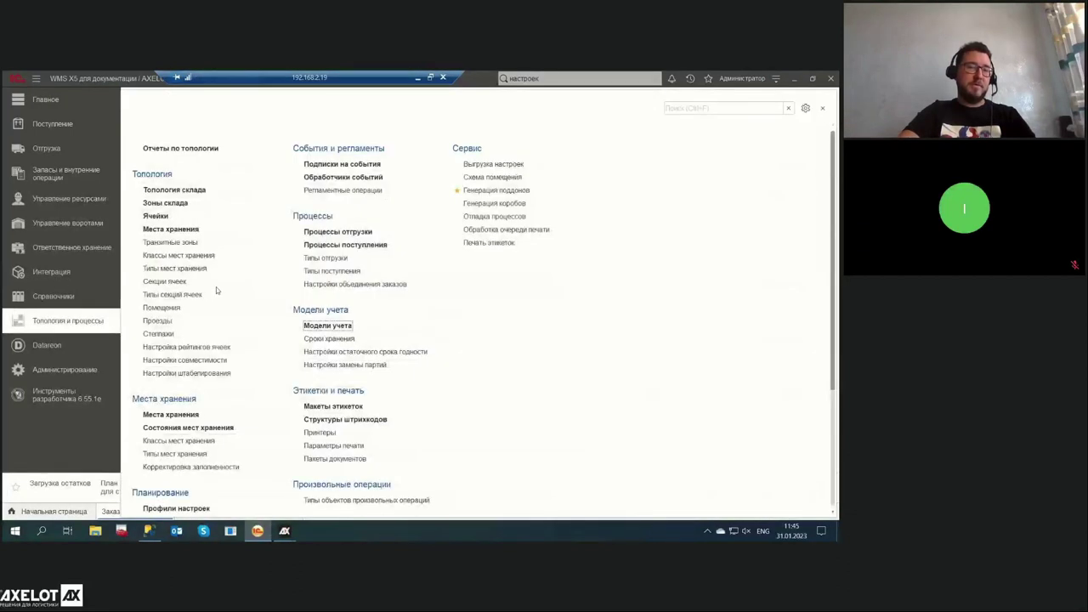
pyautogui.scroll(-3, 213, 289)
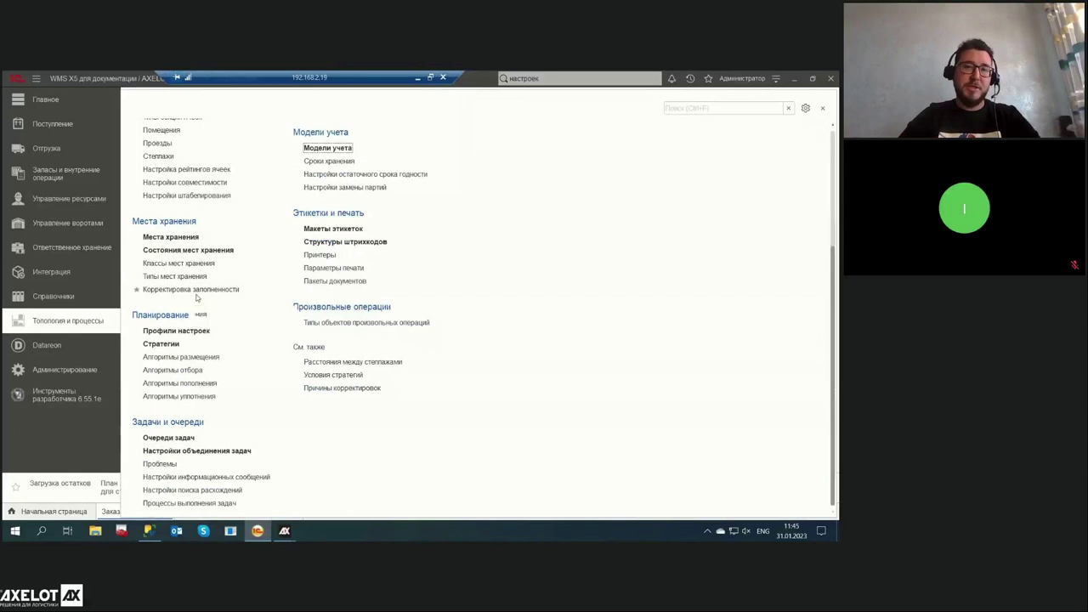
pyautogui.scroll(1, 199, 306)
pyautogui.scroll(1, 197, 297)
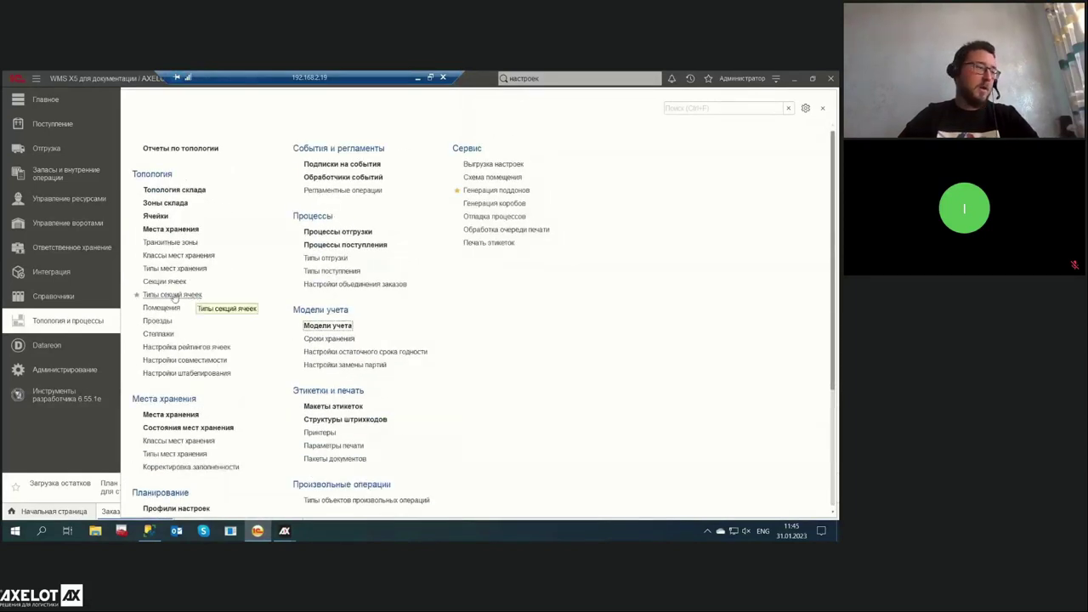
pyautogui.scroll(-1, 174, 298)
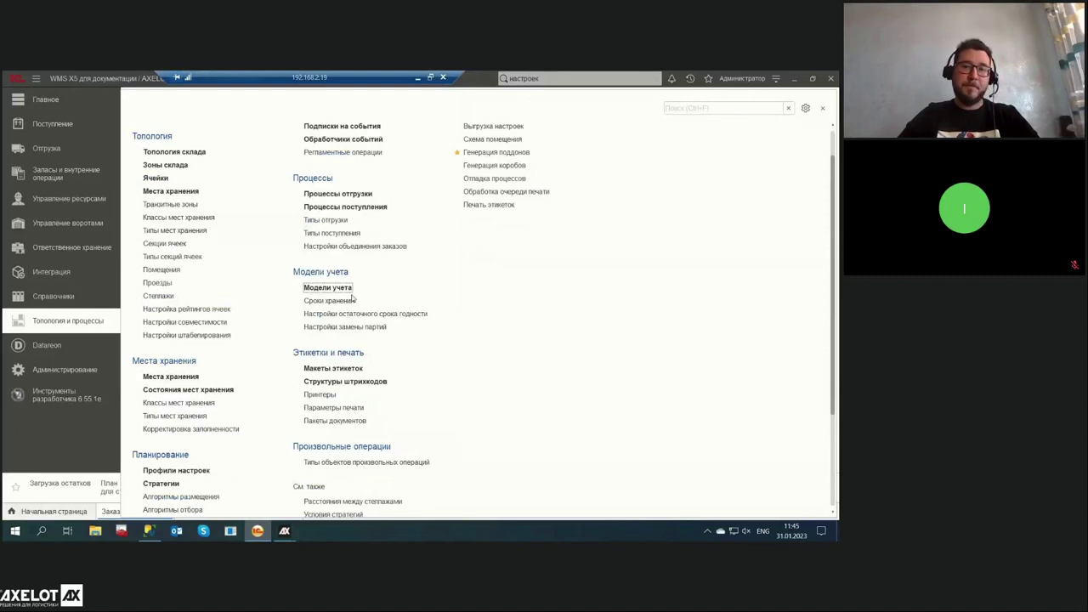
pyautogui.scroll(-4, 229, 323)
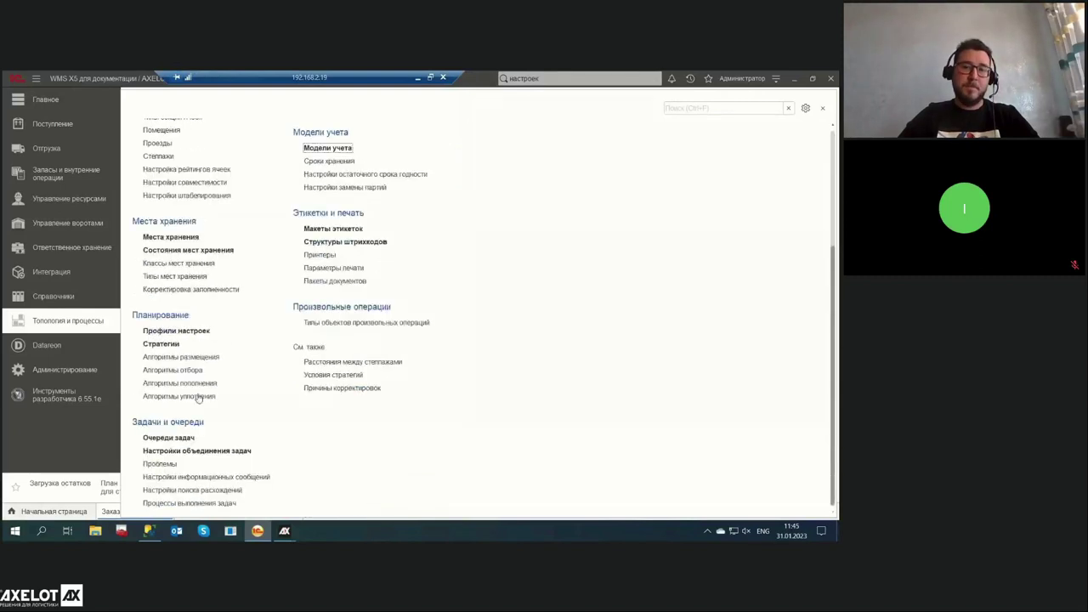
pyautogui.click(181, 357)
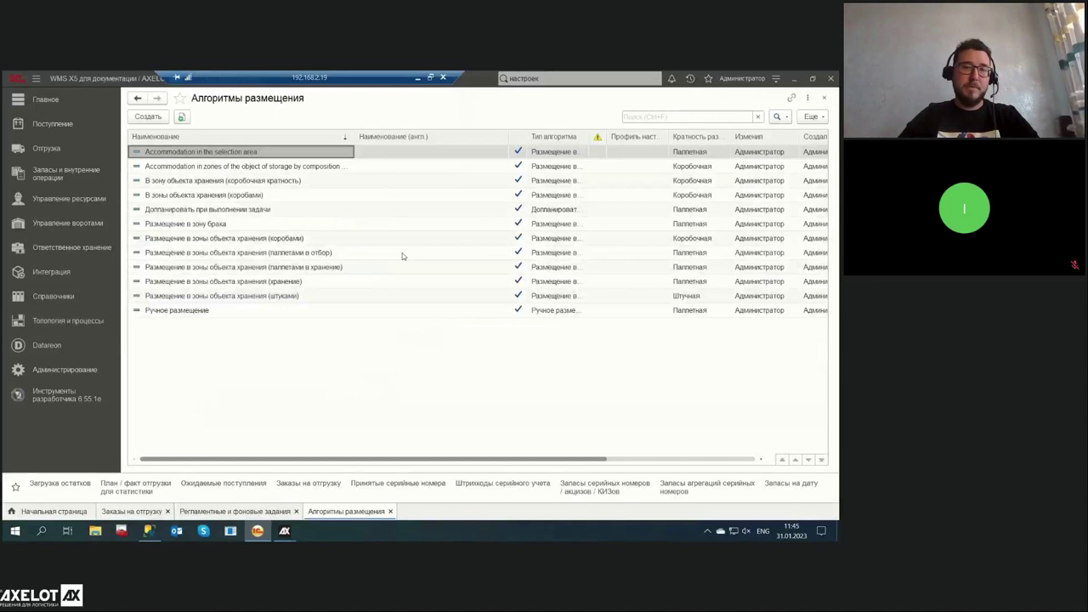
pyautogui.click(298, 310)
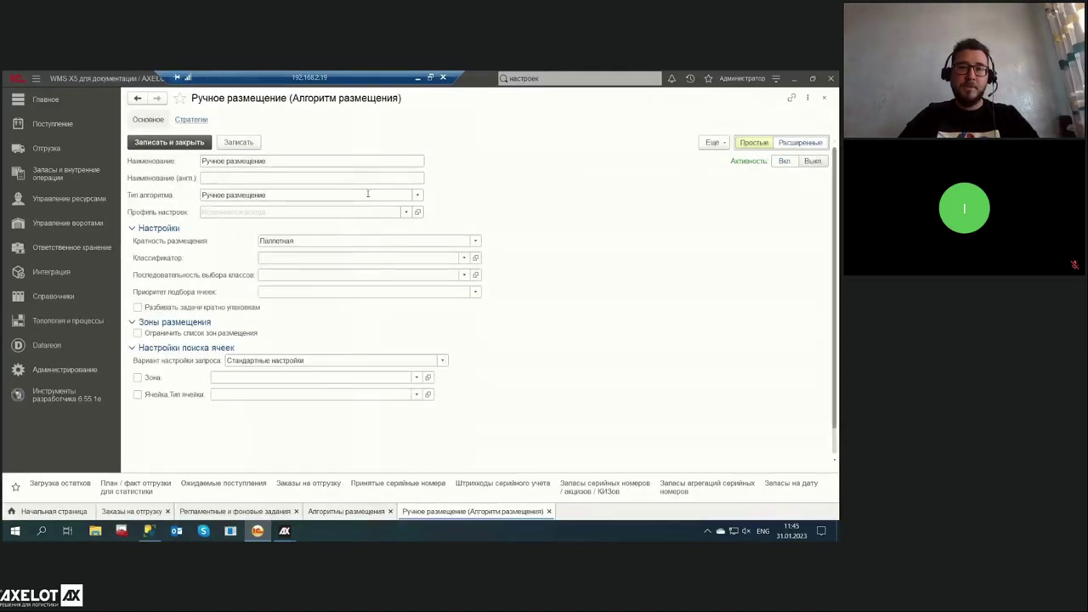
# Review the available choices for Тип алгоритма, Зона and Кратность размещения in the Ручное размещение algorithm without changing them
pyautogui.click(368, 194)
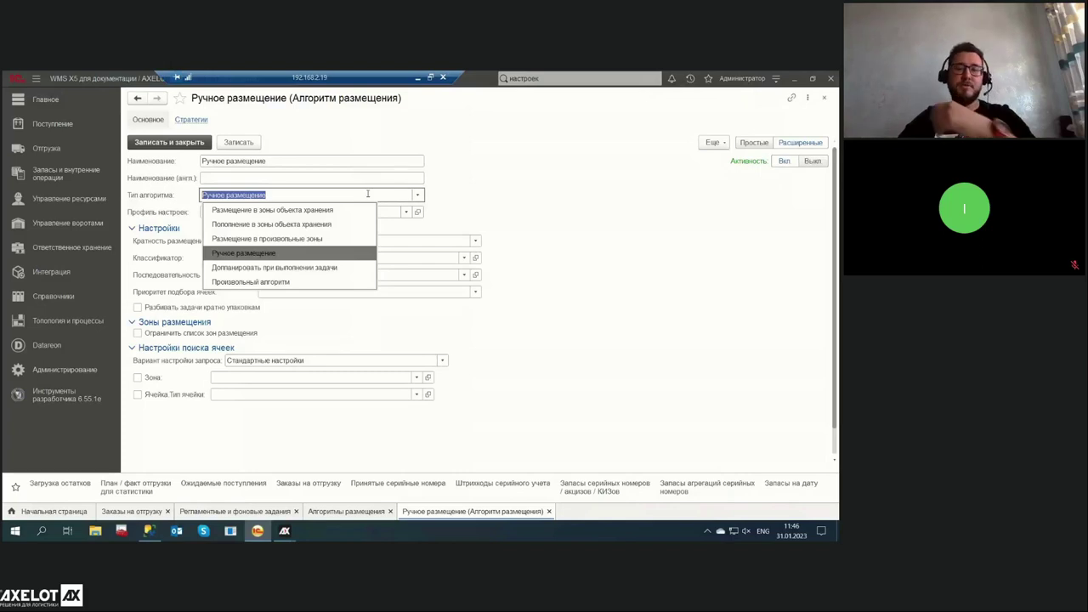
pyautogui.click(549, 162)
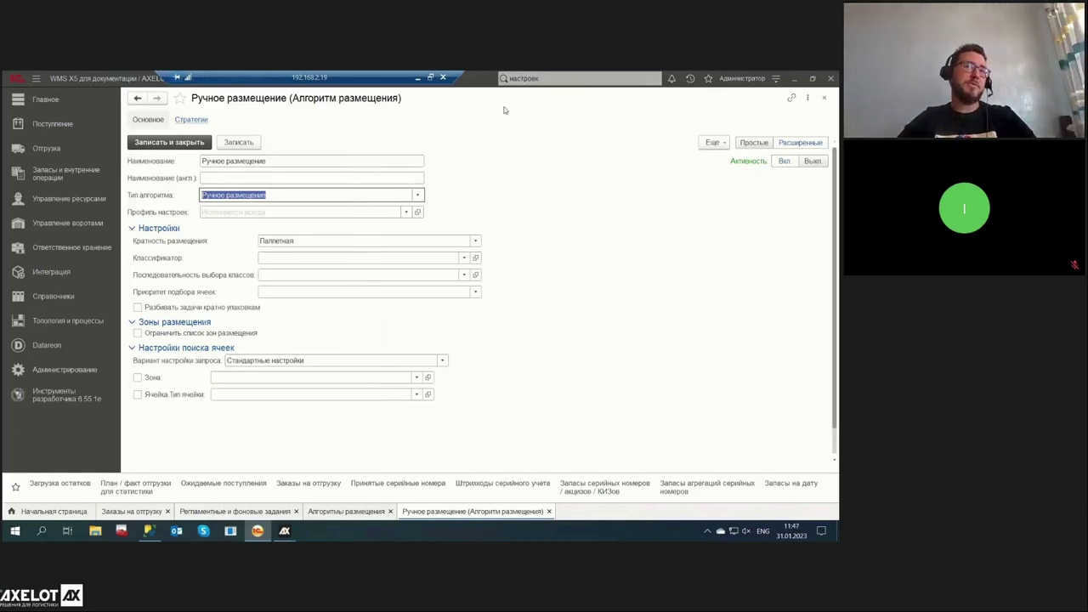
pyautogui.click(349, 379)
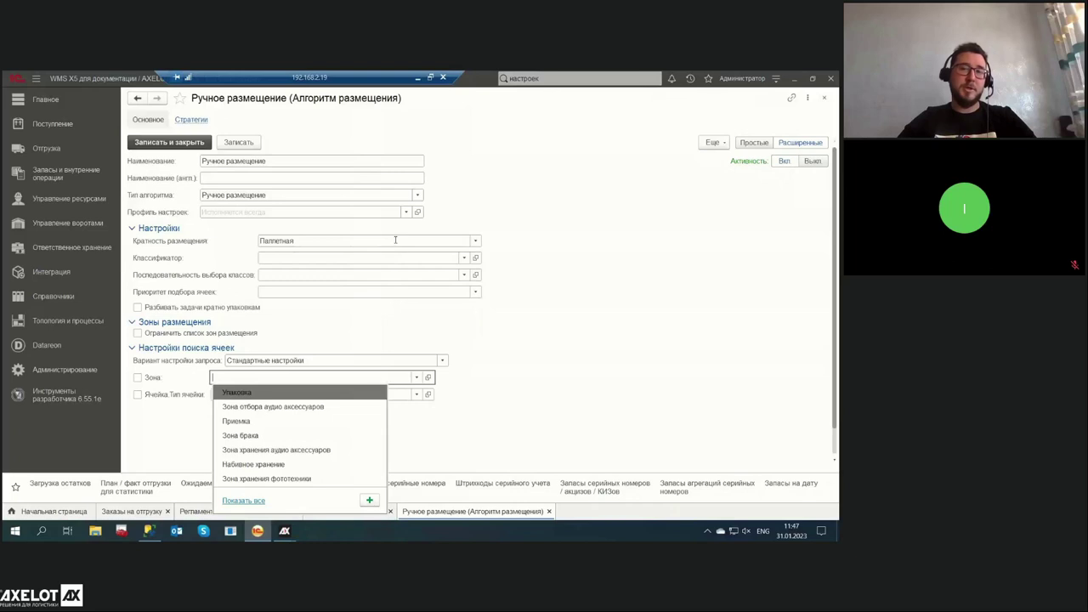
pyautogui.press('Escape')
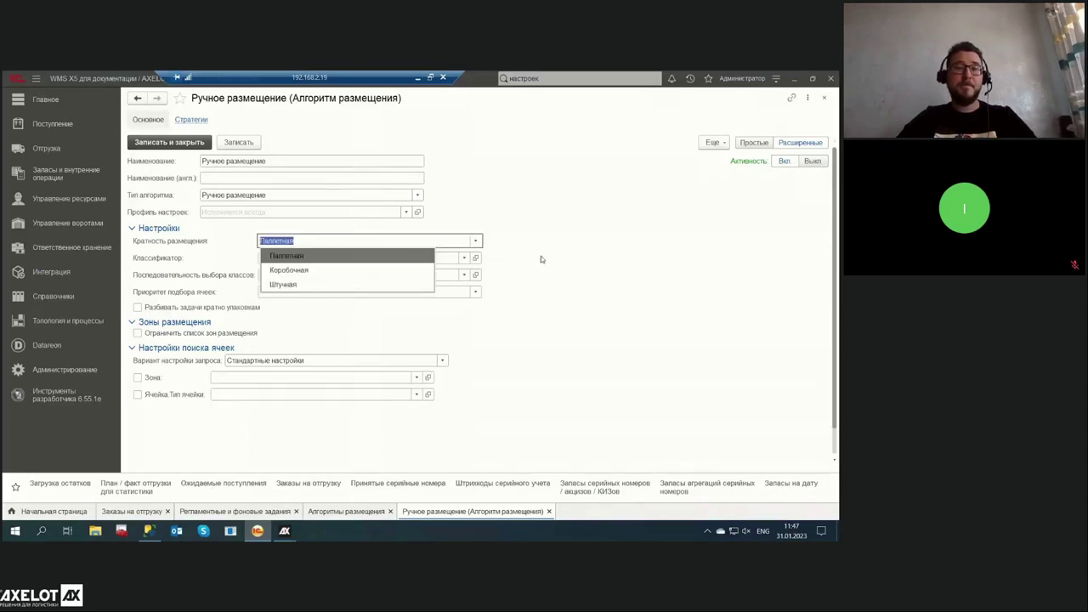
pyautogui.press('Escape')
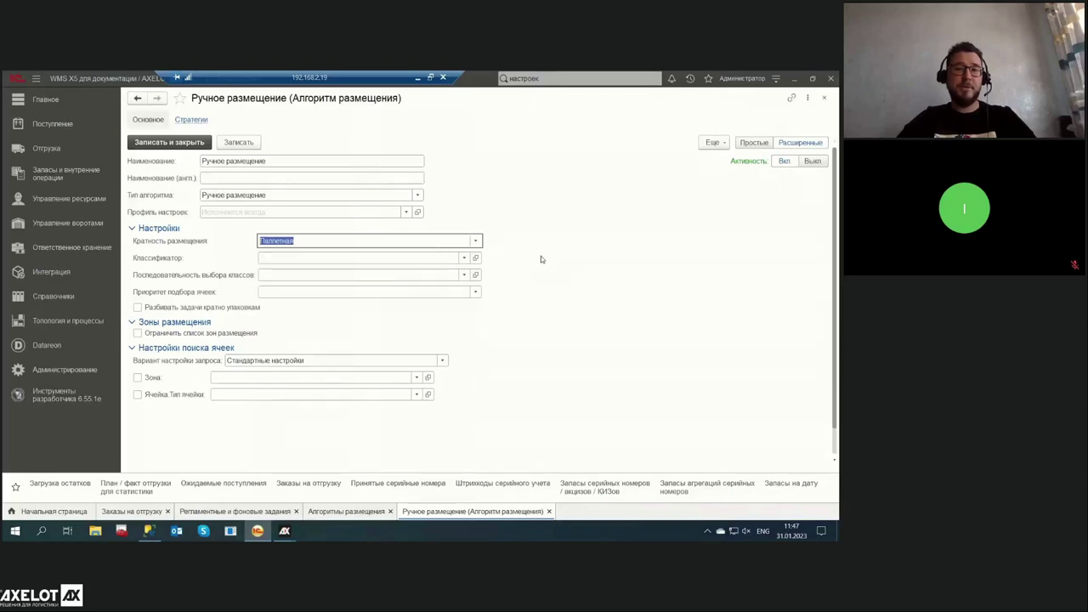
# Try the algorithm type Допланировать при выполнении задачи, and change it to Пополнение в зоны объекта хранения
pyautogui.click(406, 194)
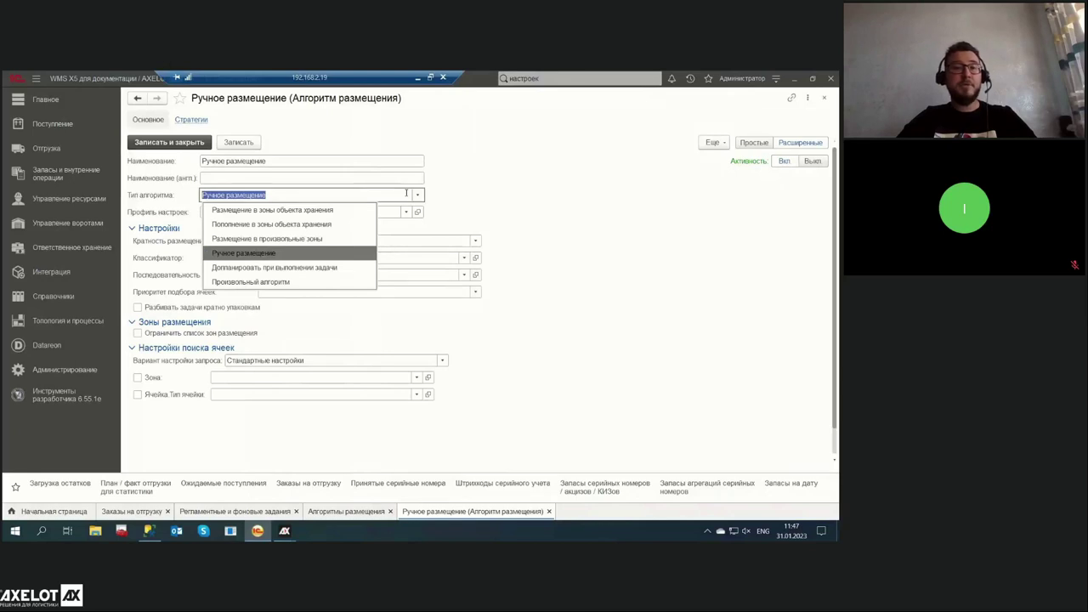
pyautogui.click(321, 269)
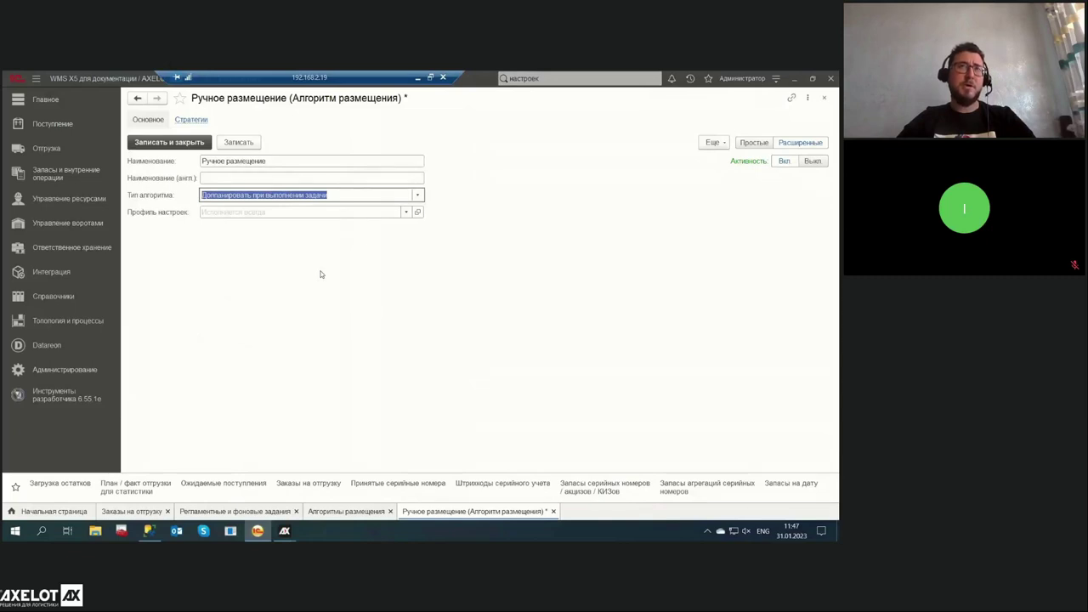
pyautogui.click(417, 196)
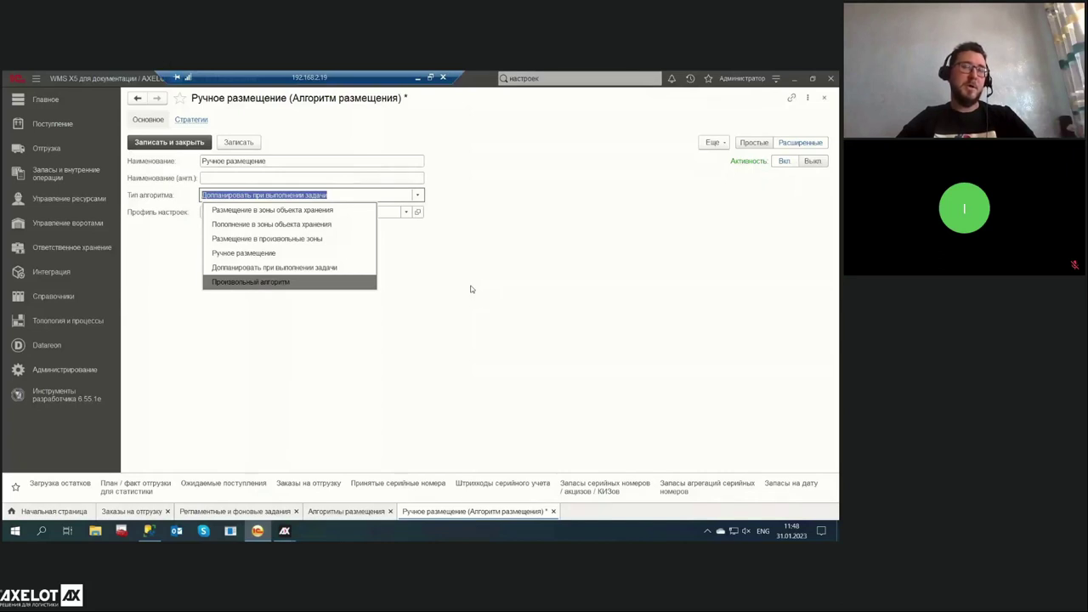
pyautogui.click(446, 252)
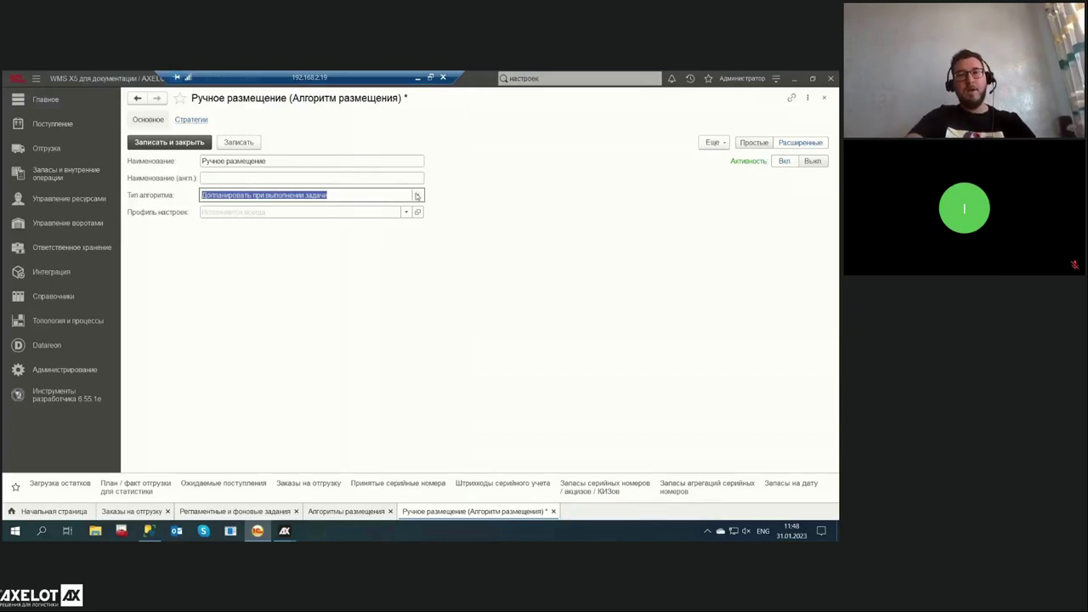
pyautogui.click(416, 196)
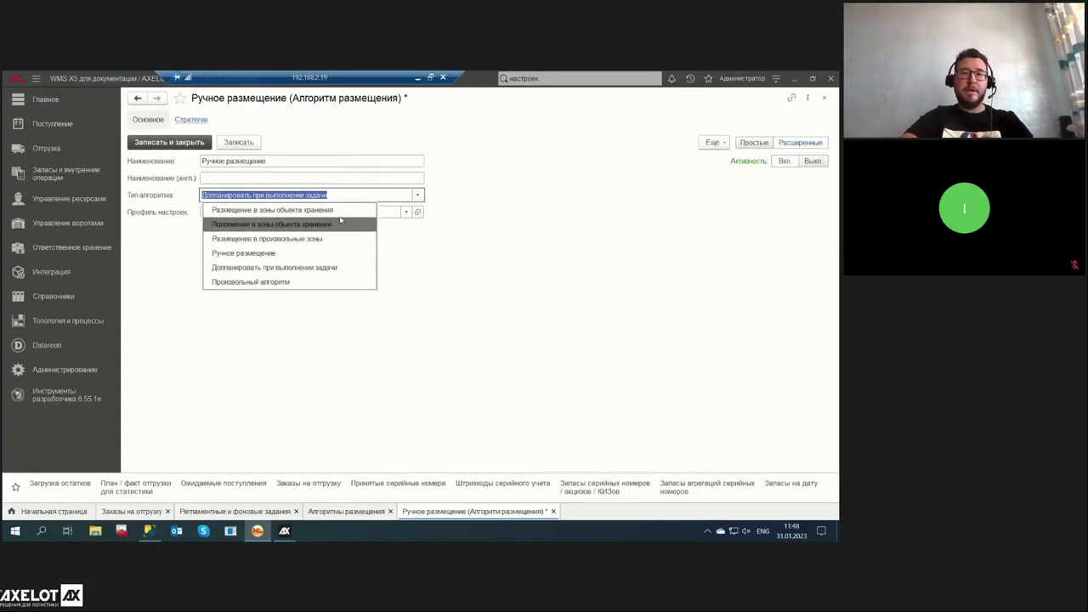
pyautogui.click(334, 227)
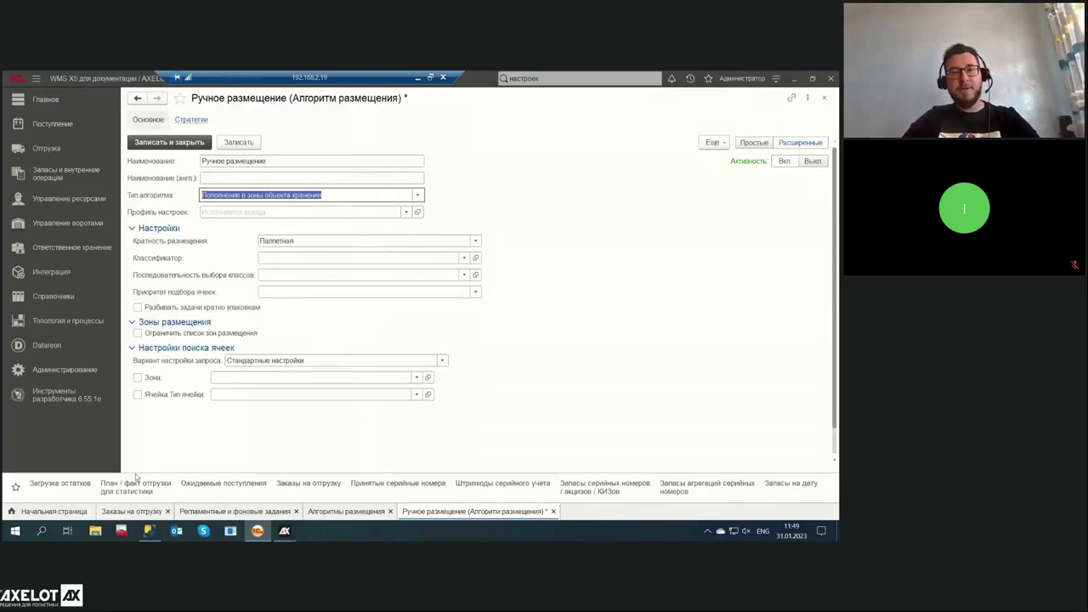
# Open the storage object Аспририн 500мг №20 from Объекты хранения and its Штучный отбор record under Зоны объектов хранения
pyautogui.click(61, 328)
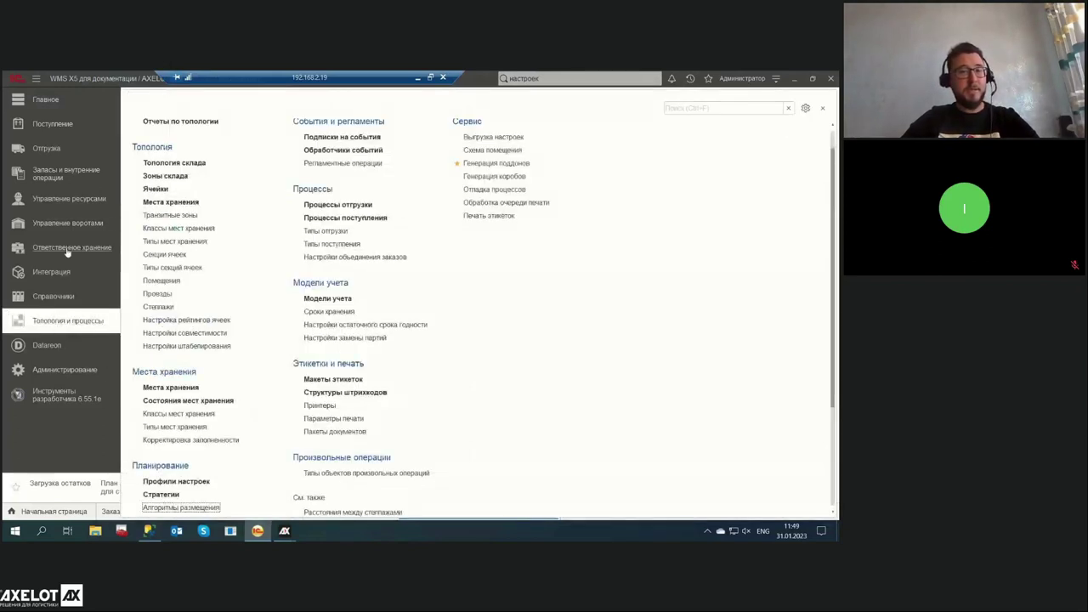
pyautogui.click(72, 296)
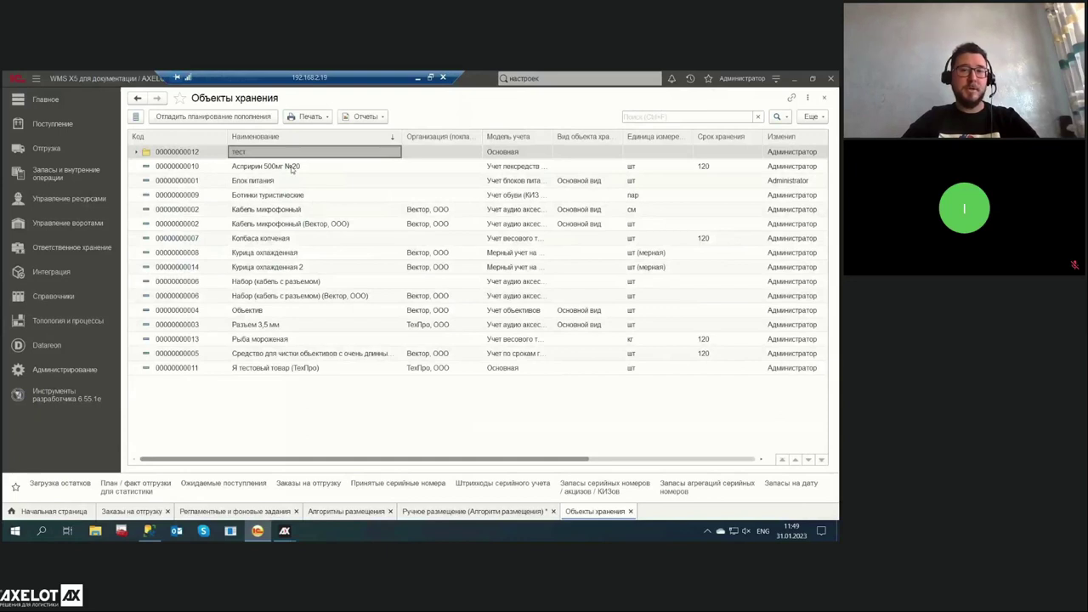
pyautogui.click(291, 167)
pyautogui.doubleClick(290, 166)
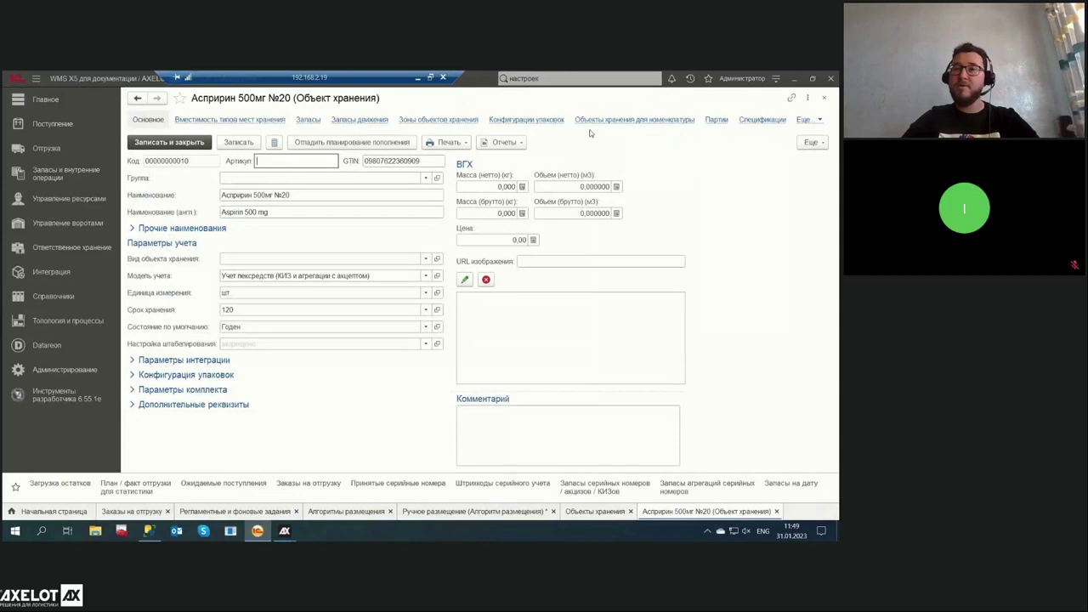
pyautogui.click(444, 122)
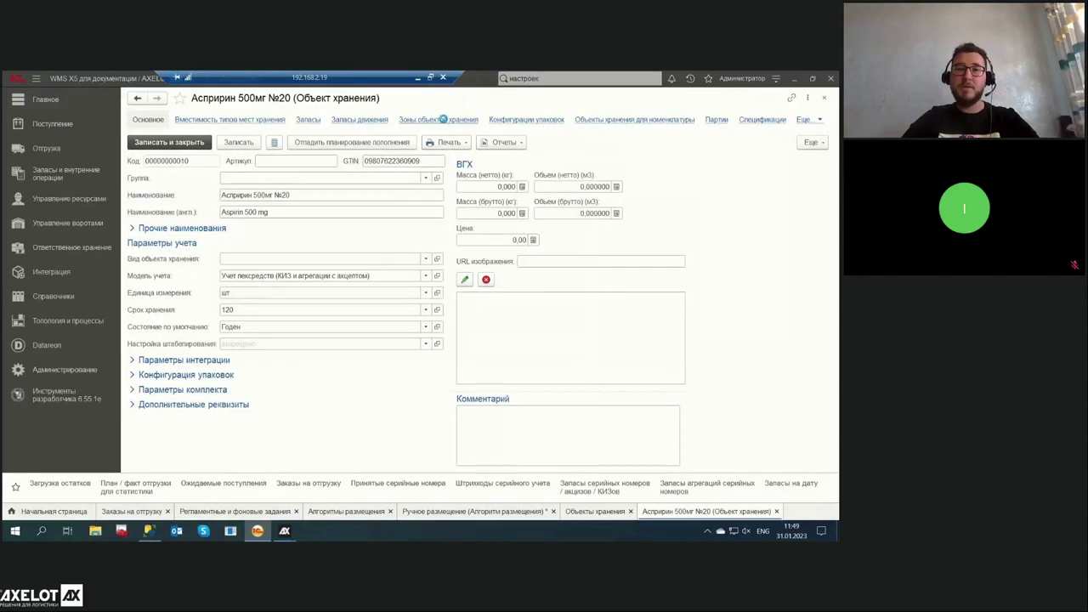
pyautogui.click(417, 193)
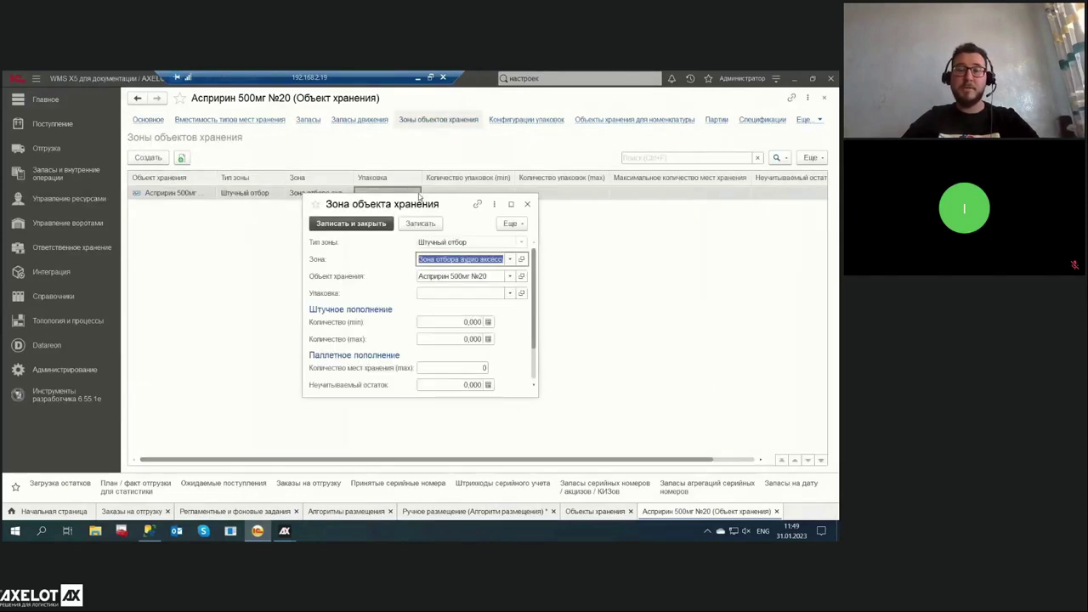
# Examine the Штучное пополнение and Паллетное пополнение fields of the storage object's zone record, and close the record
pyautogui.click(468, 323)
pyautogui.click(457, 339)
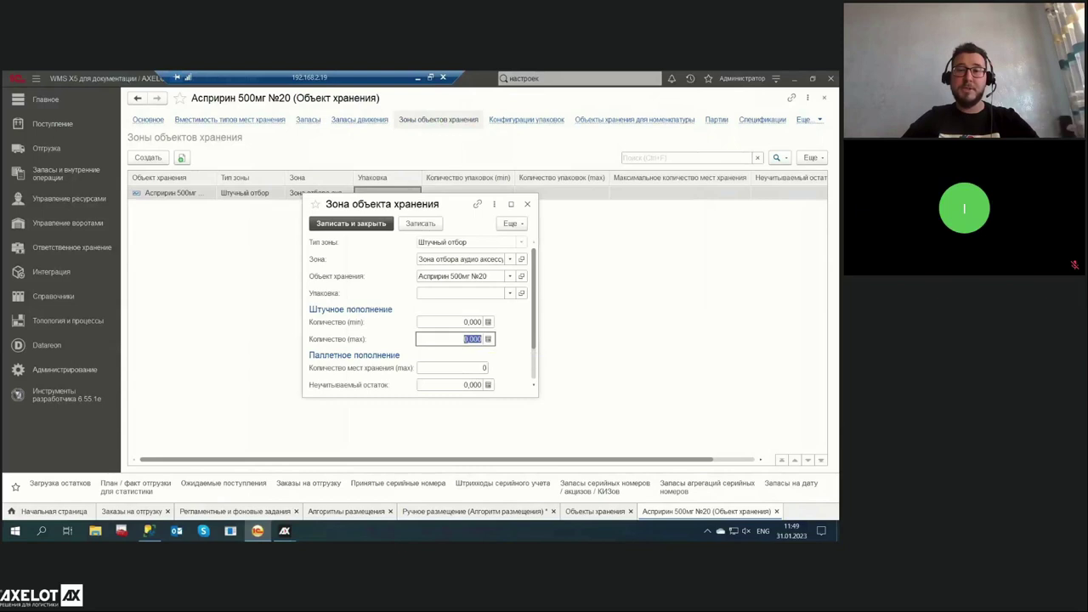
pyautogui.scroll(-2, 466, 339)
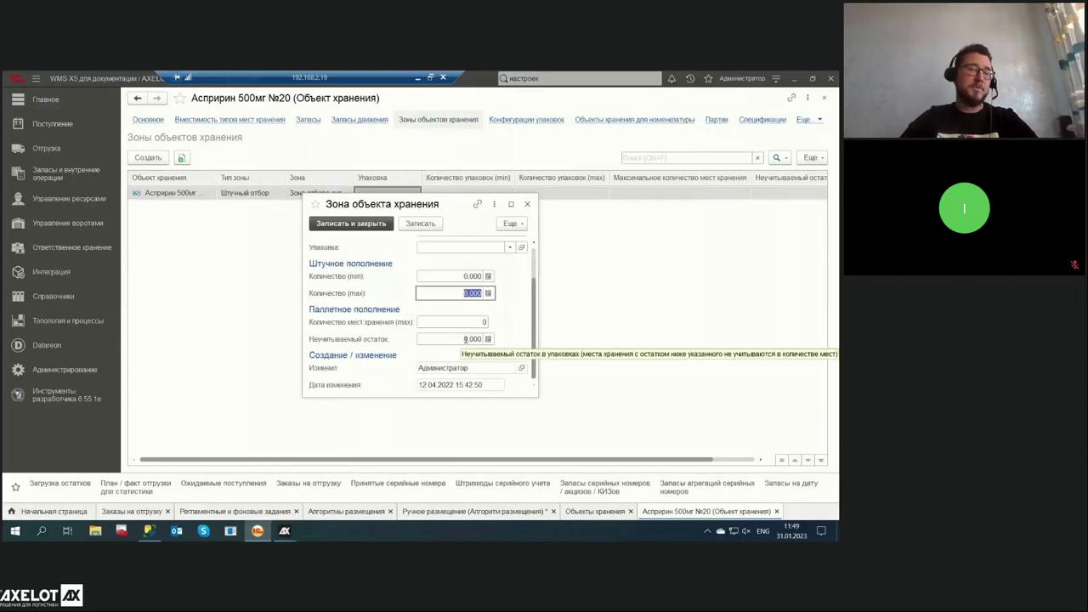
pyautogui.scroll(2, 465, 339)
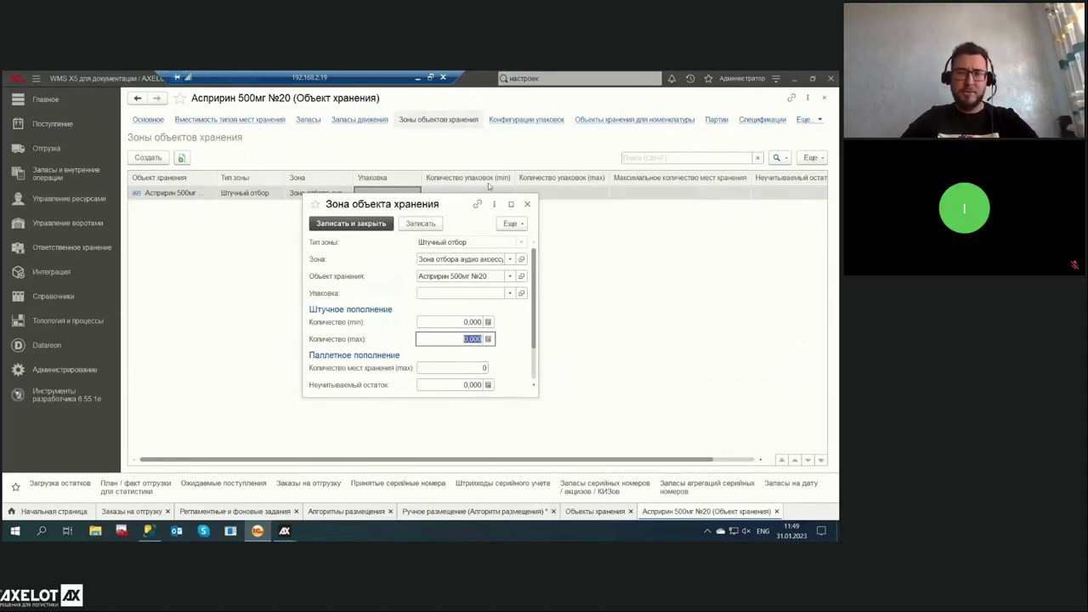
pyautogui.click(528, 204)
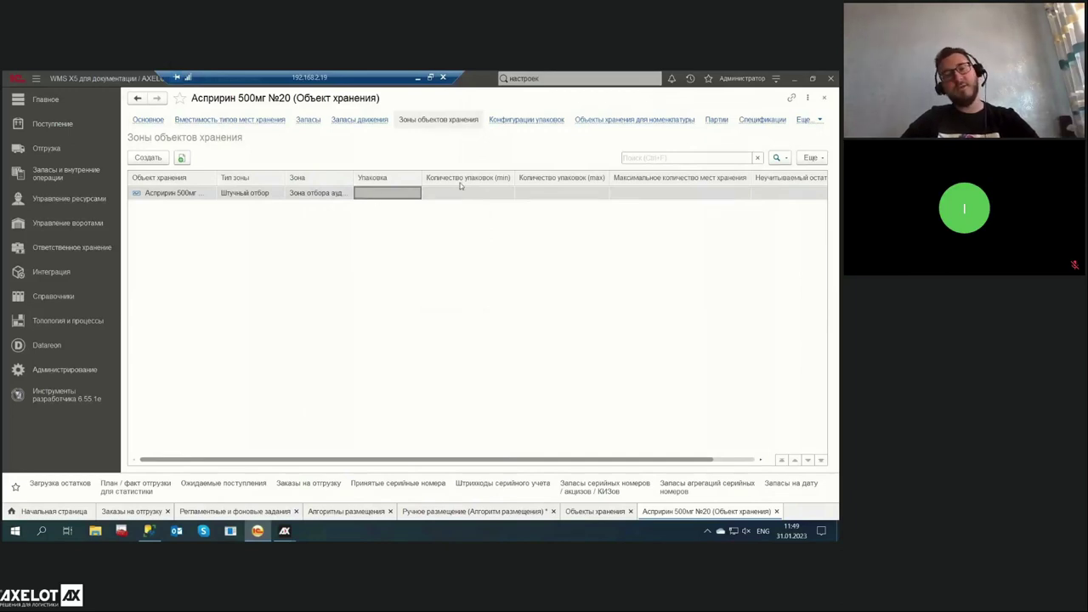
# Return to the Ручное размещение algorithm and check the Классификатор choices without selecting one
pyautogui.click(520, 510)
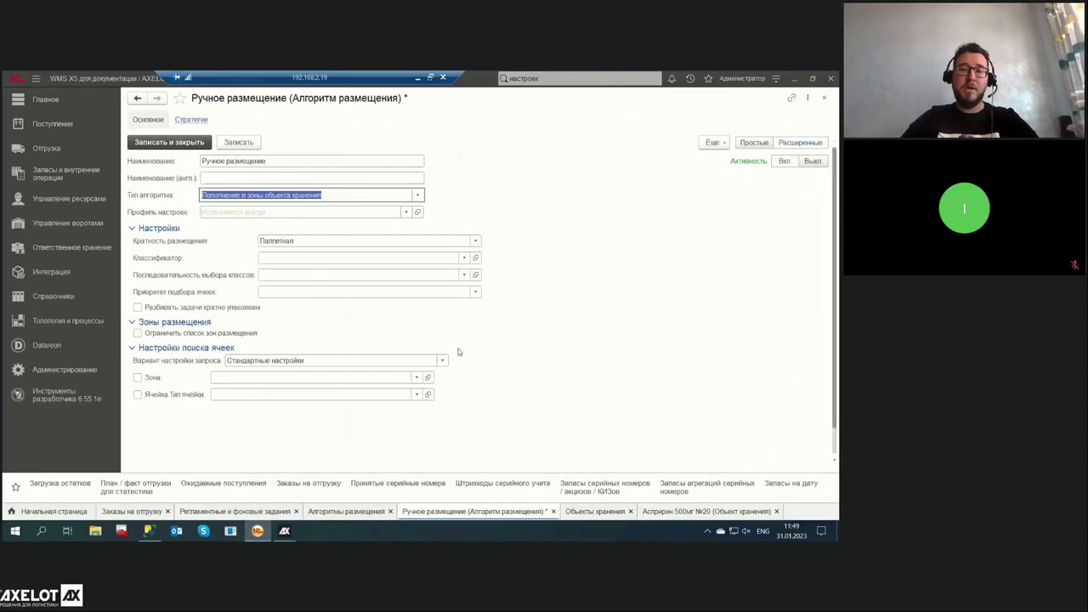
pyautogui.click(372, 257)
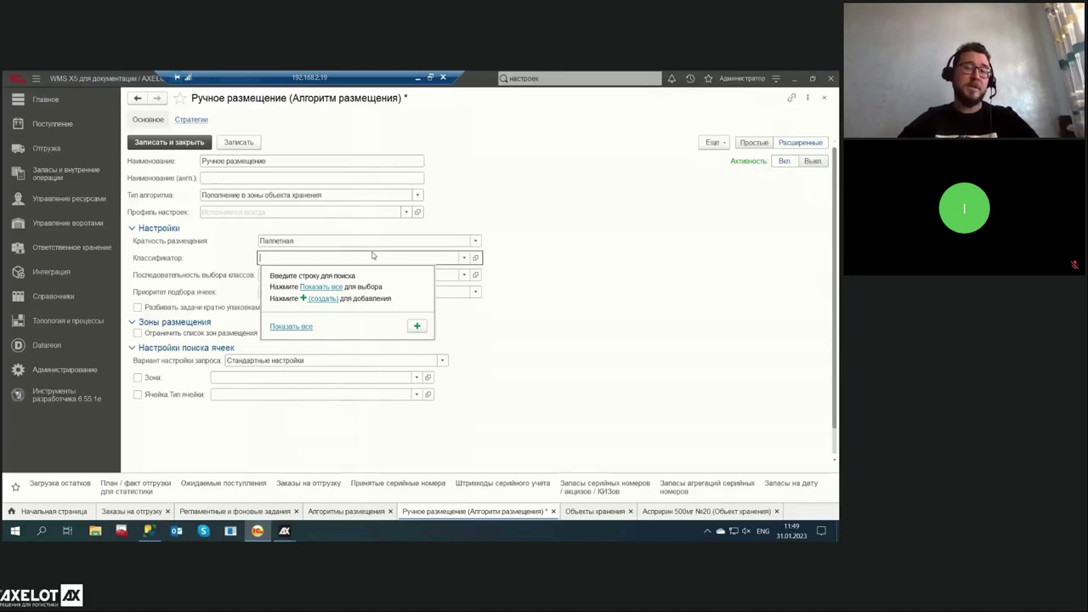
pyautogui.press('Escape')
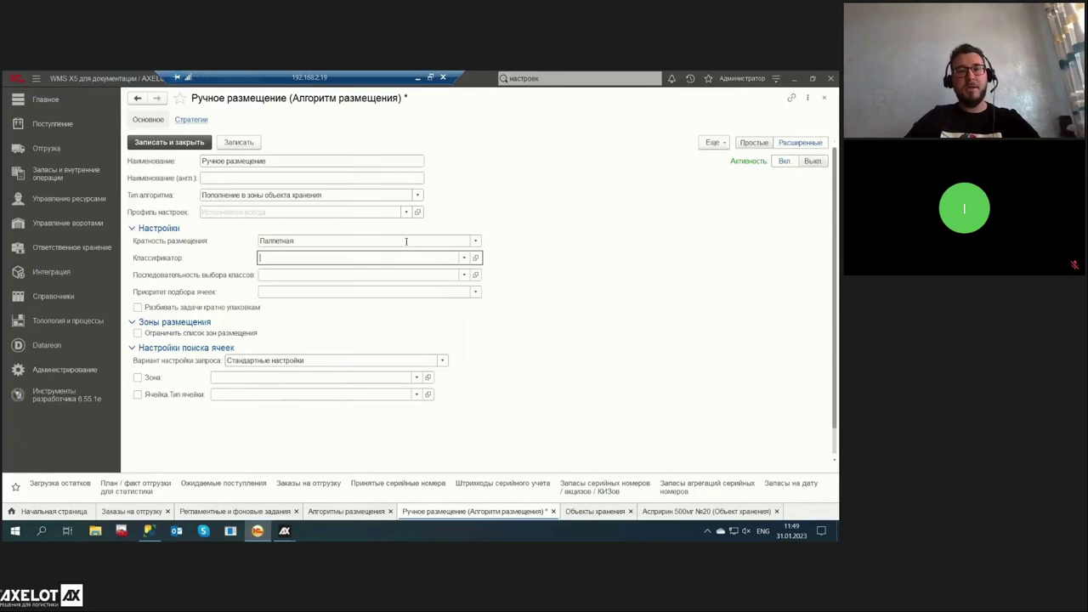
# Reopen the zone record of Аспририн 500мг №20, enlarge its window to inspect all replenishment fields, and close it
pyautogui.click(689, 511)
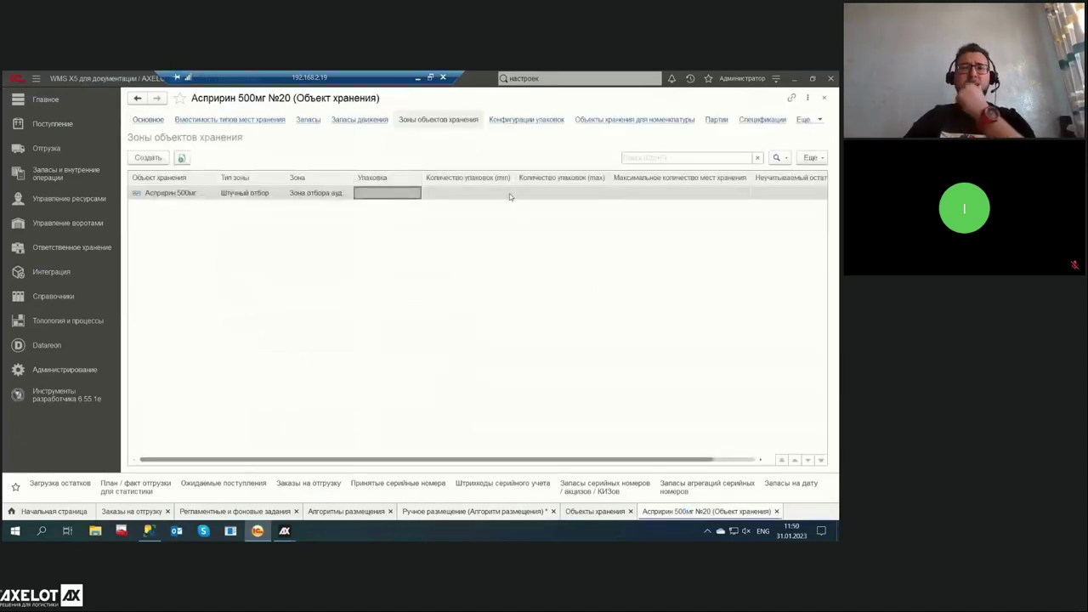
pyautogui.doubleClick(510, 196)
pyautogui.scroll(-2, 419, 301)
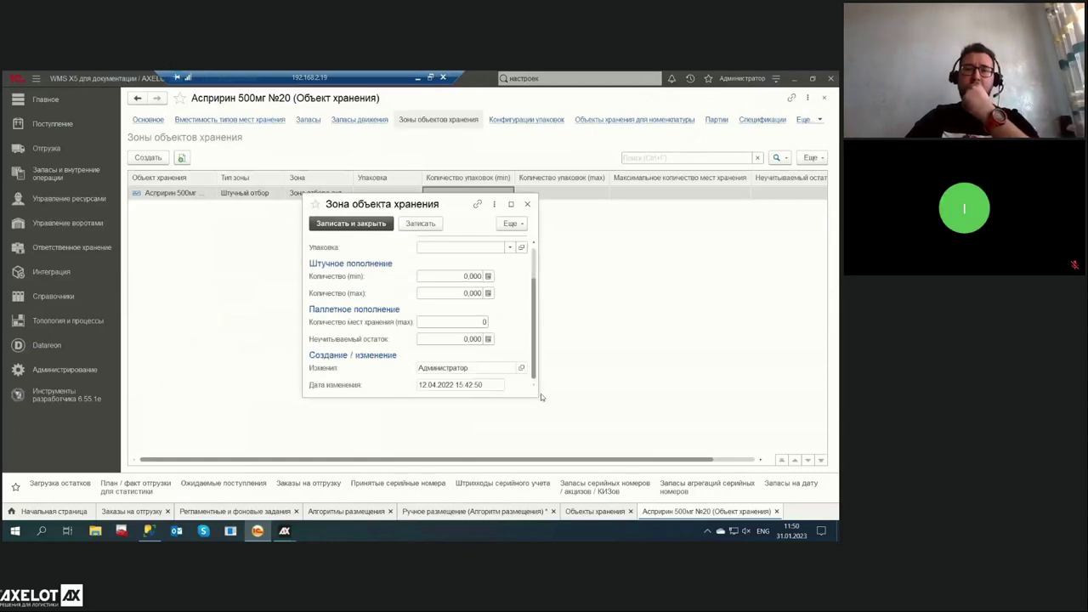
pyautogui.moveTo(541, 397); pyautogui.dragTo(571, 477)
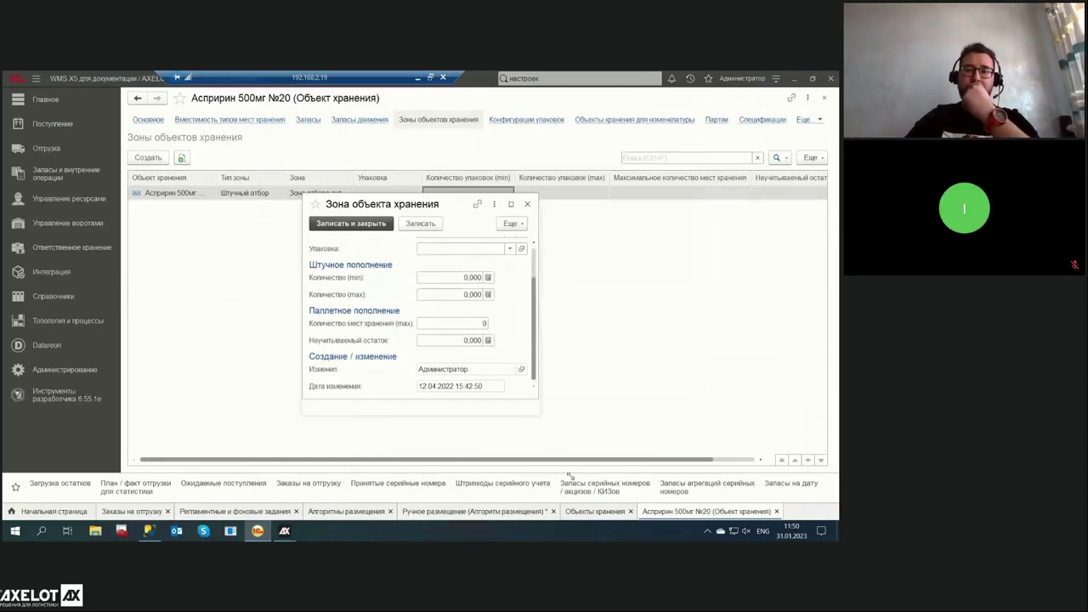
pyautogui.click(462, 372)
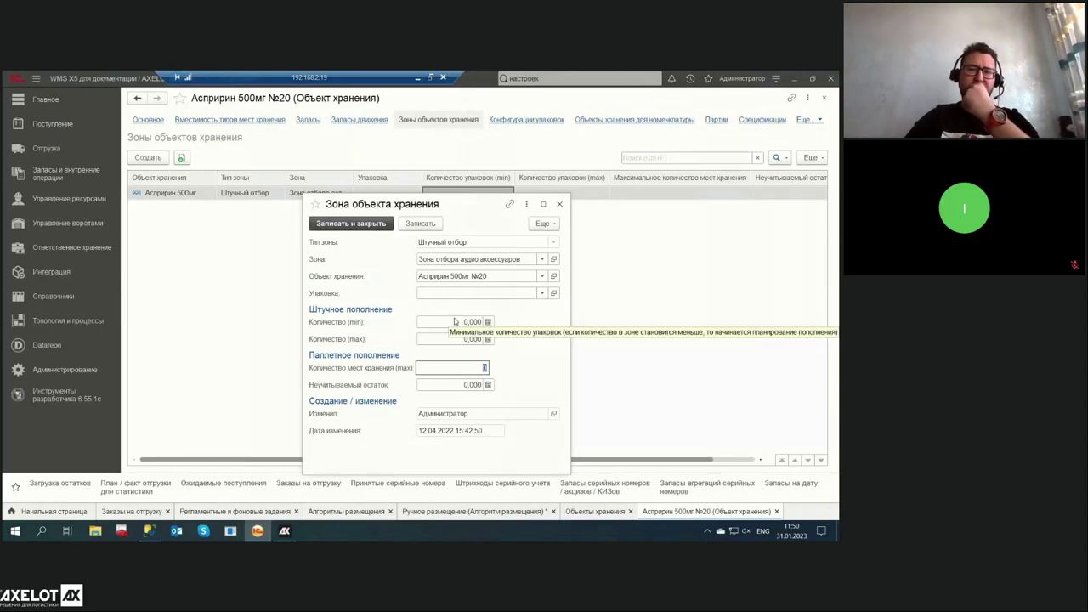
pyautogui.click(559, 204)
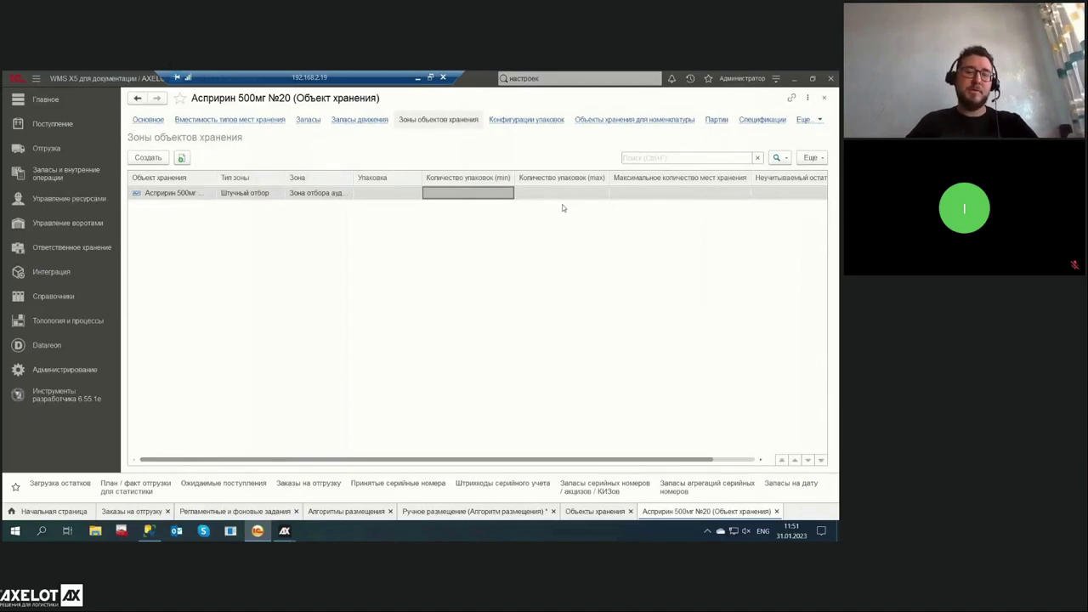
# Close the Аспририн 500мг №20 storage object and start closing the modified Ручное размещение algorithm
pyautogui.press('Escape')
pyautogui.press('Escape')
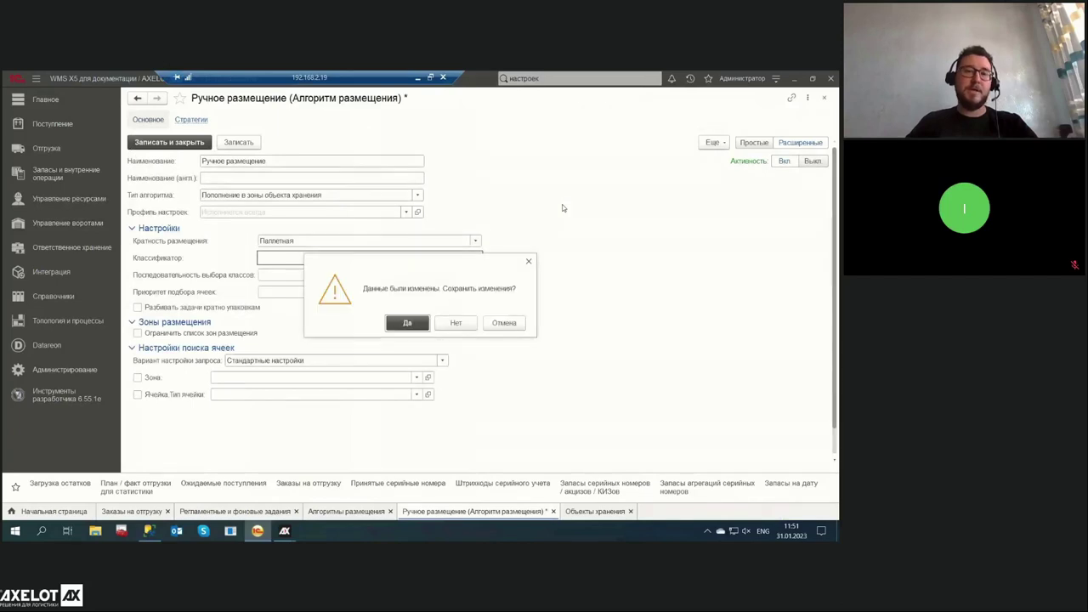